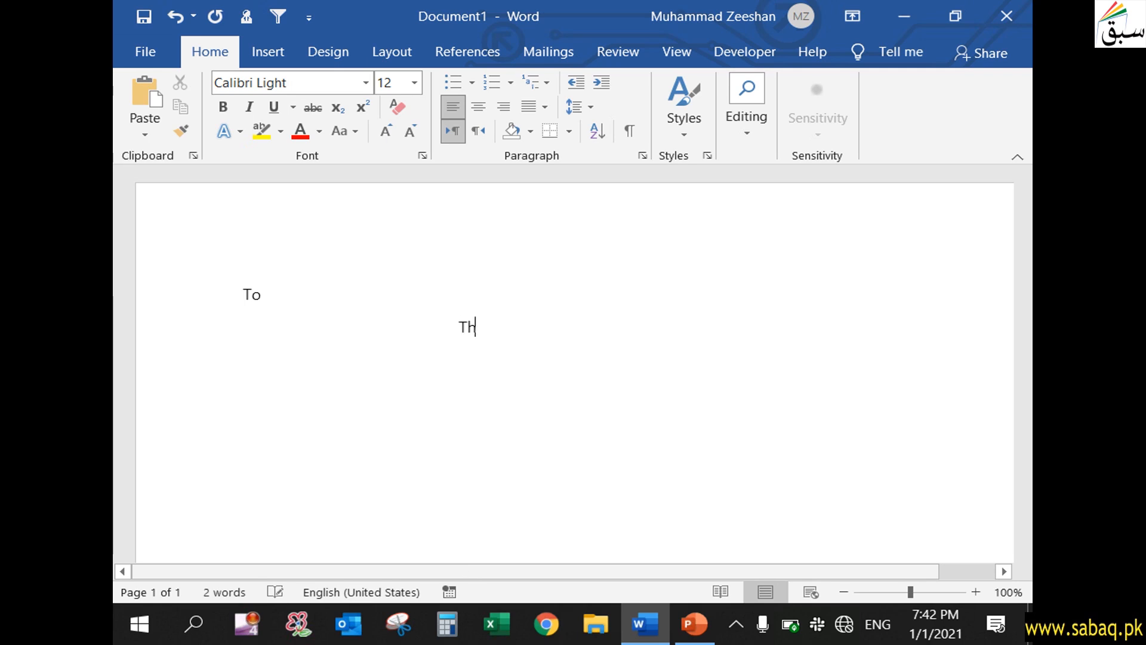
Complete the addressee line "The Principal" and add "ABC School" on the next line, indented to the same position
type("Principal")
key("Return")
key("Tab")
key("Tab")
key("Tab")
key("Tab")
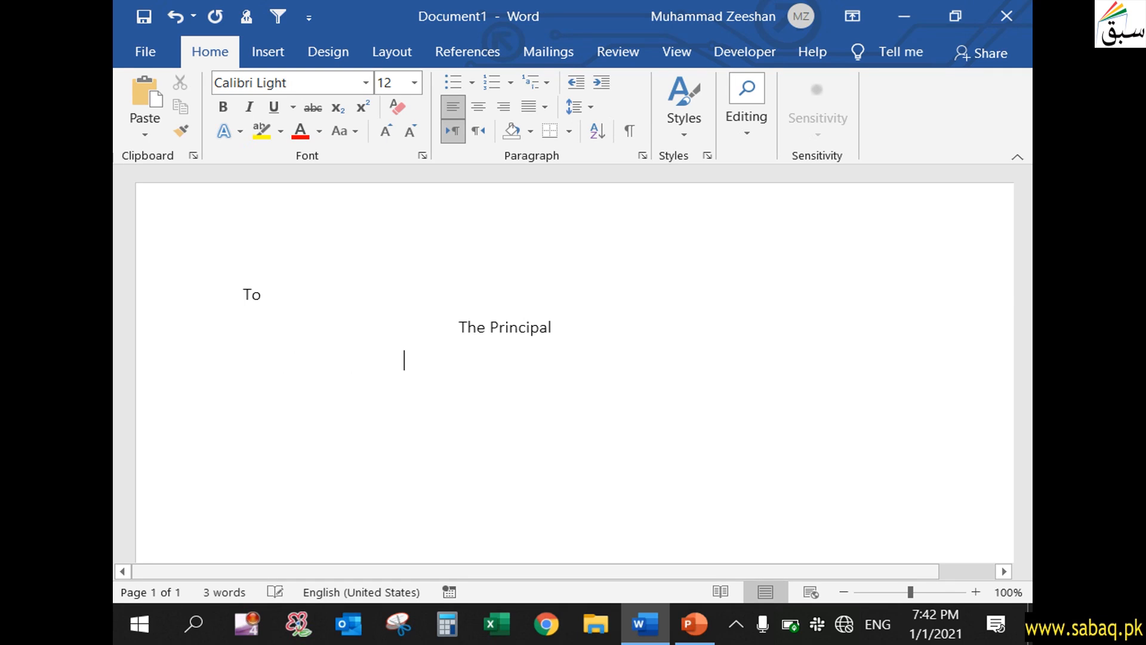
type("ABCSch")
key("BackSpace")
key("BackSpace")
key("BackSpace")
type("School")
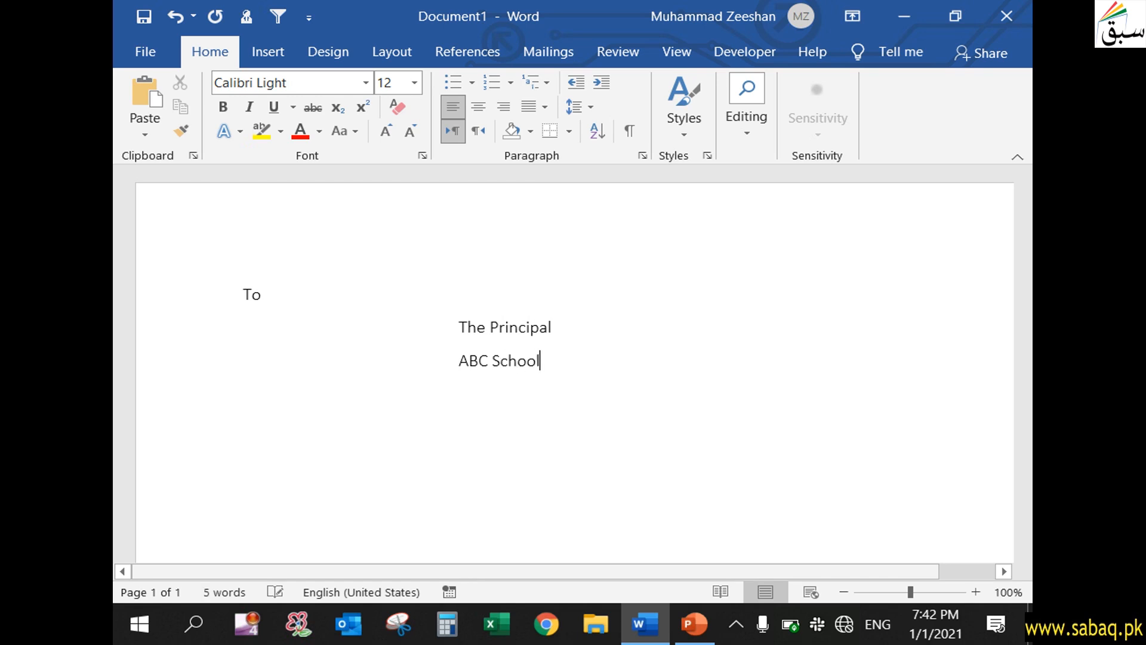
Add the salutation "Sir" on its own line below the school name and begin a new line
key("Return")
type("Sir")
key("Return")
scroll(371, 425, "down", 3)
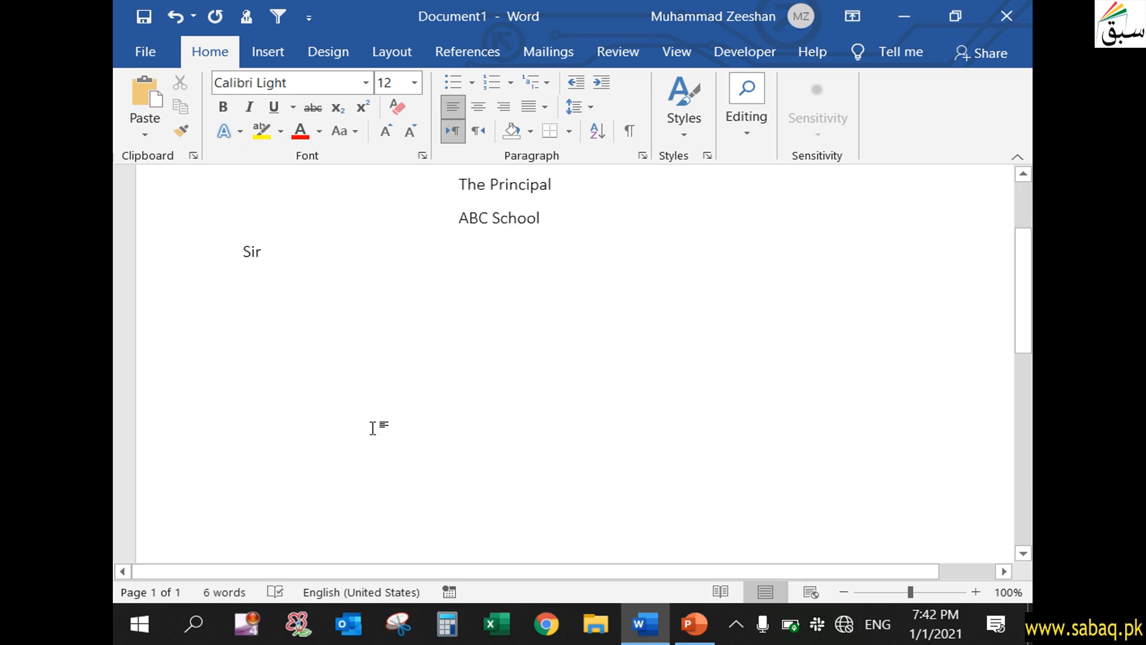
scroll(358, 317, "up", 1)
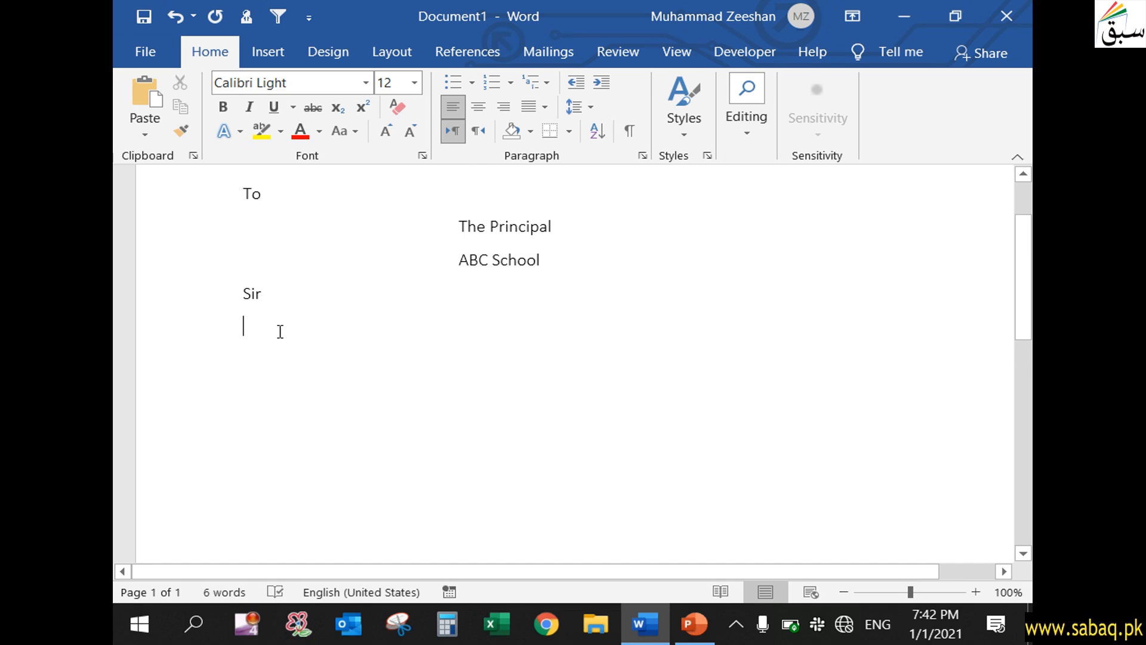
Generate six paragraphs of sample body text below the salutation with =rand(6)
type("=ra")
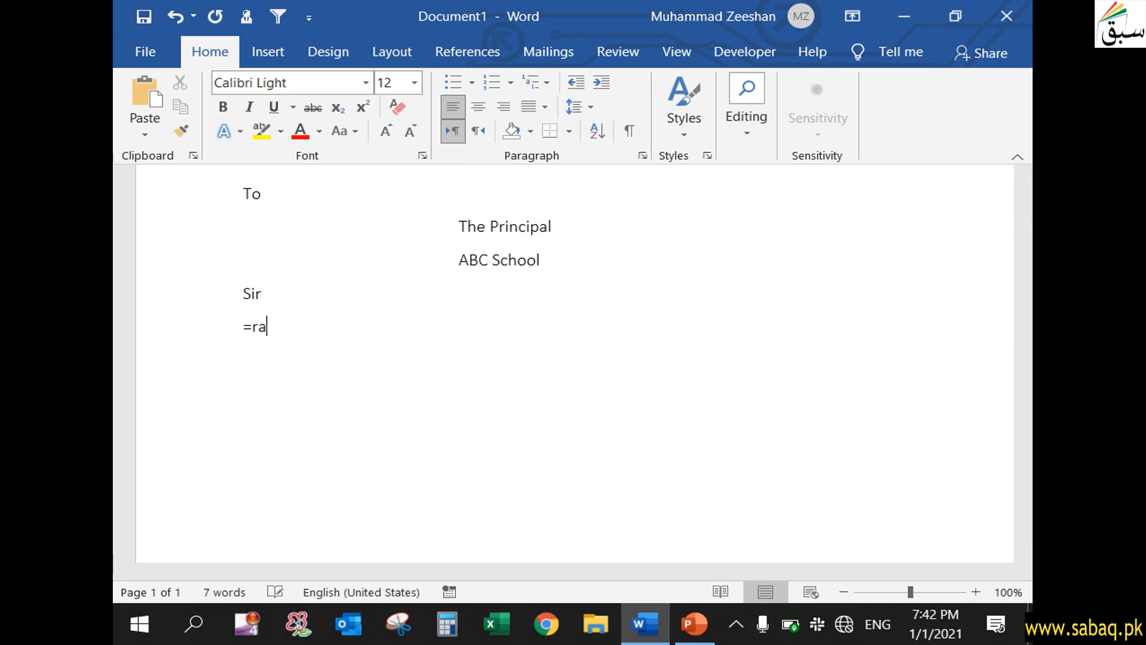
type("nd(6)")
key("Return")
scroll(327, 306, "up", 8)
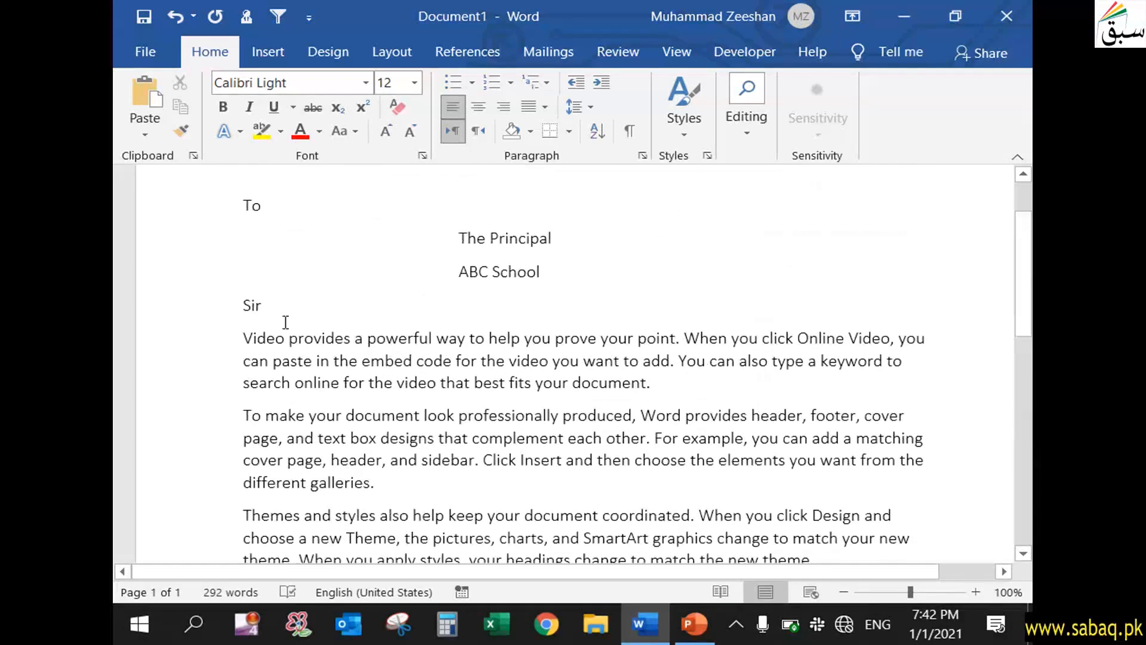
Add the closing "Yours faithfully" below the last paragraph, indented well past the middle of the line
scroll(313, 355, "down", 7)
left_click(682, 396)
key("Tab")
key("Tab")
key("Tab")
key("Tab")
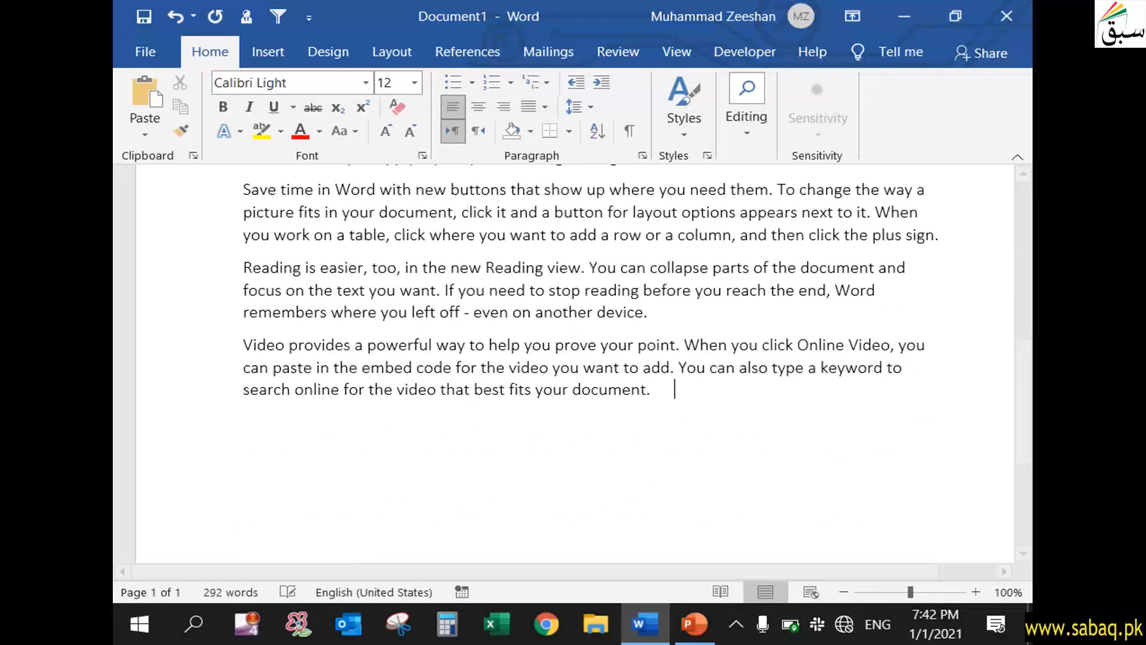
key("Tab")
key("Tab")
key("Tab")
key("Tab")
key("Tab")
key("Tab")
key("Tab")
key("Tab")
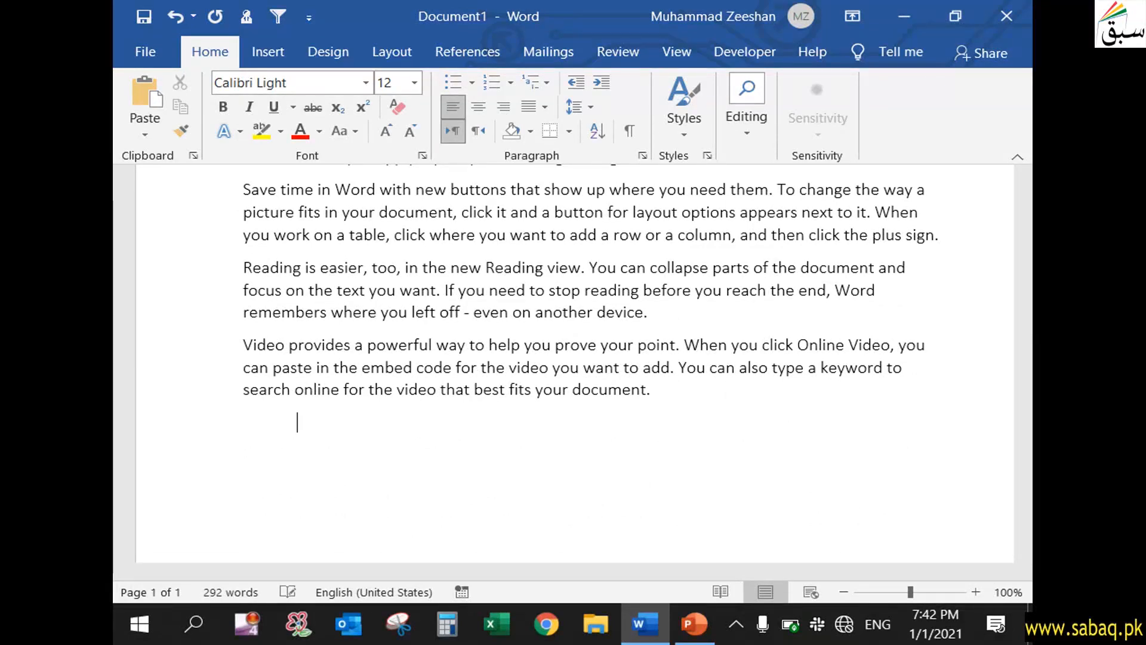
type("Yours faithfully")
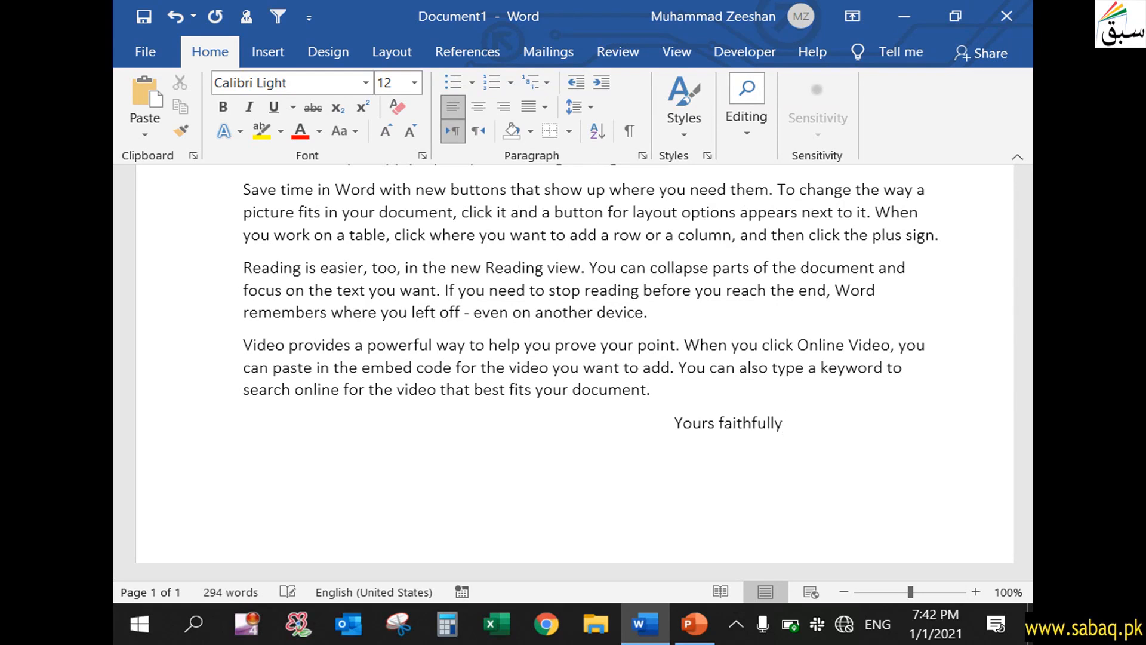
Add "Name" as the signature line beneath the closing, indented like the line above
key("Return")
key("Tab")
key("Tab")
key("Tab")
key("Tab")
key("Tab")
key("Tab")
key("Tab")
key("Tab")
key("Tab")
key("Tab")
type("Name")
scroll(671, 412, "up", 7)
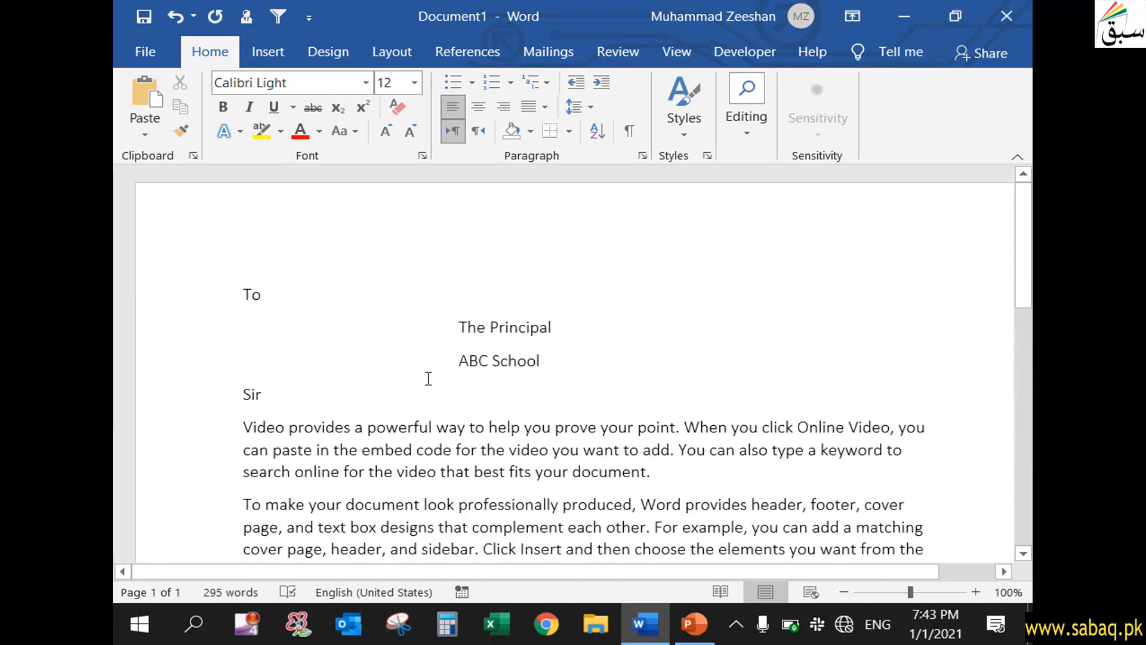
Save the letter to the Desktop as a Word document named "Application for Princpal"
left_click(145, 53)
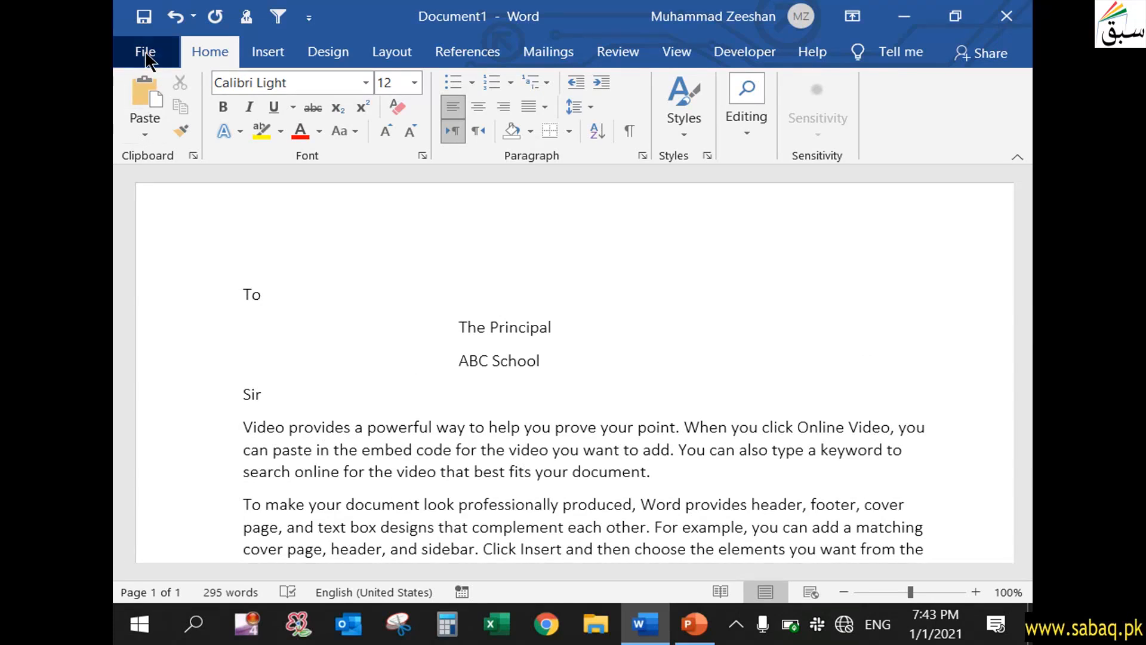
left_click(194, 293)
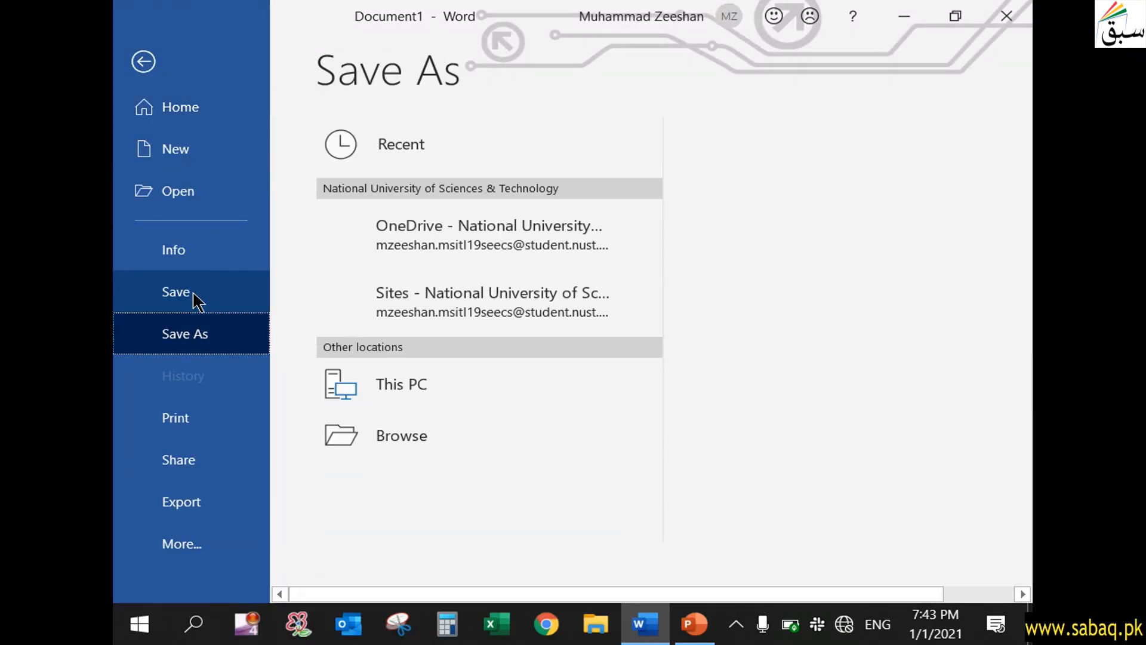
left_click(433, 487)
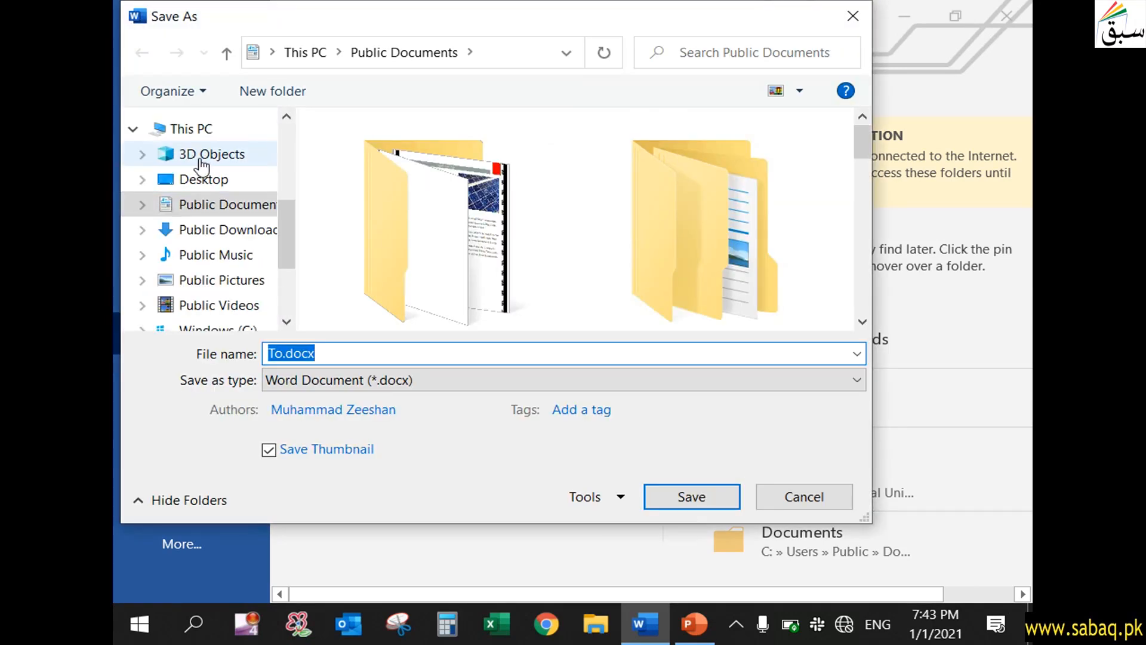
left_click(206, 181)
left_click(335, 353)
type("Applica")
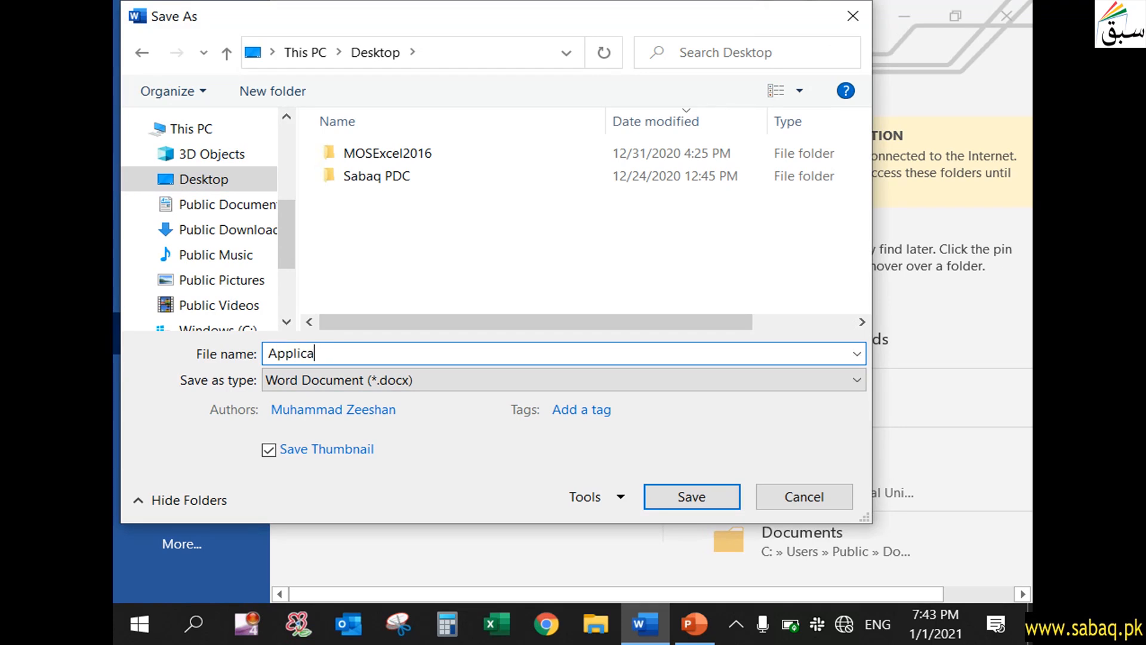
type("tion for Princpal")
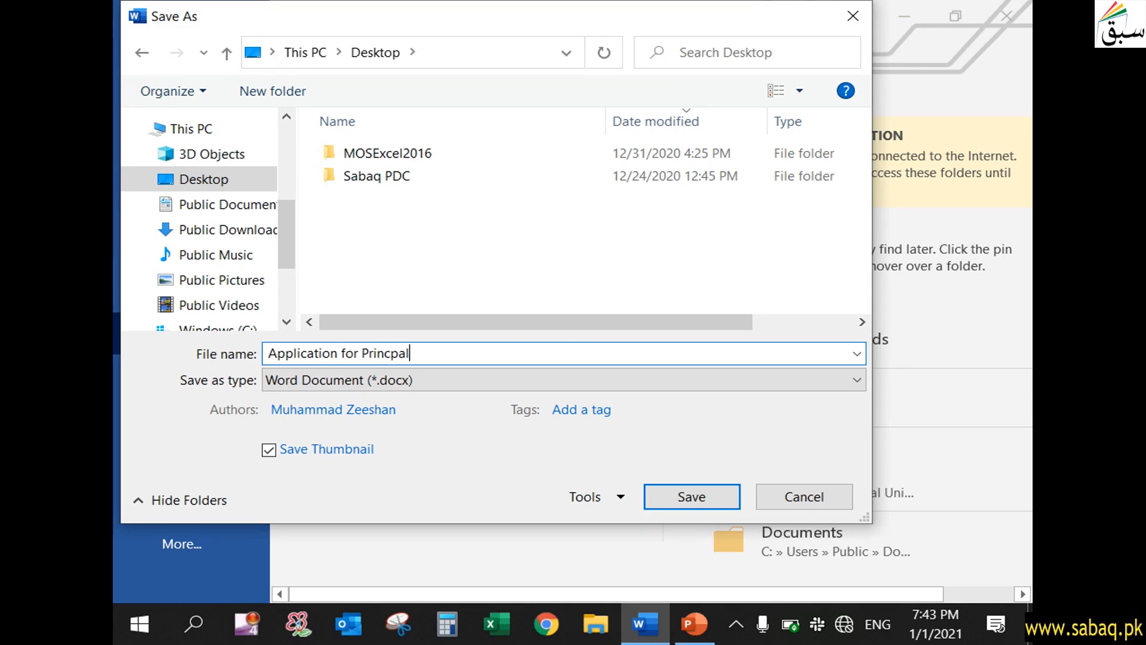
left_click(686, 499)
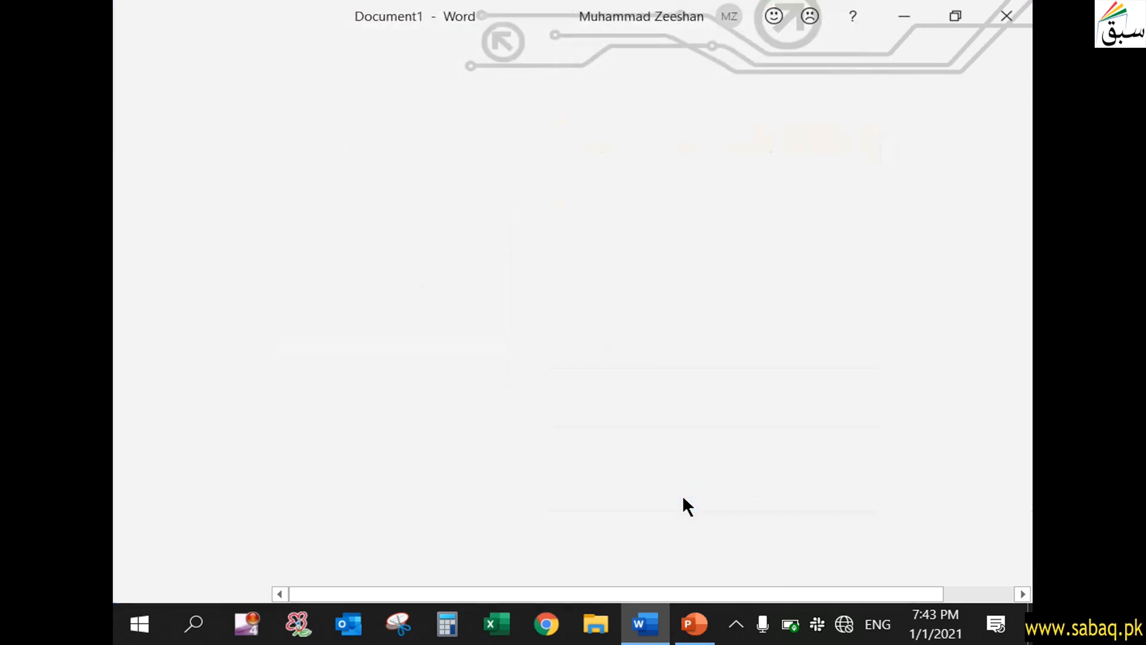
Clear the open windows to reach the desktop and move the saved application file to an empty area
left_click(1006, 17)
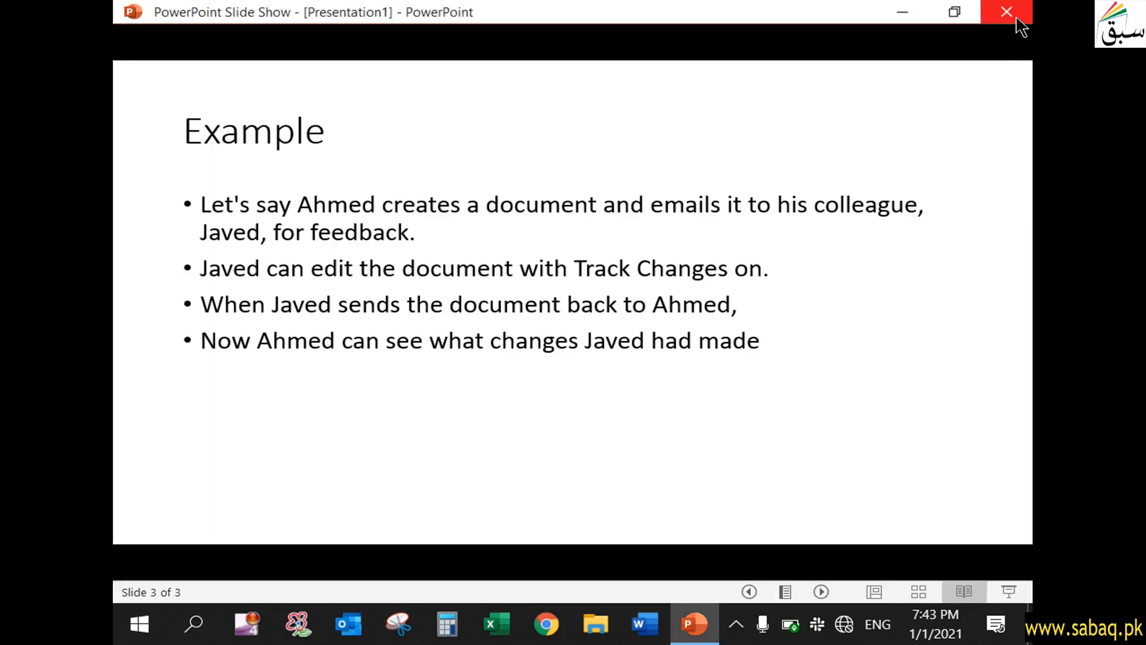
left_click(902, 12)
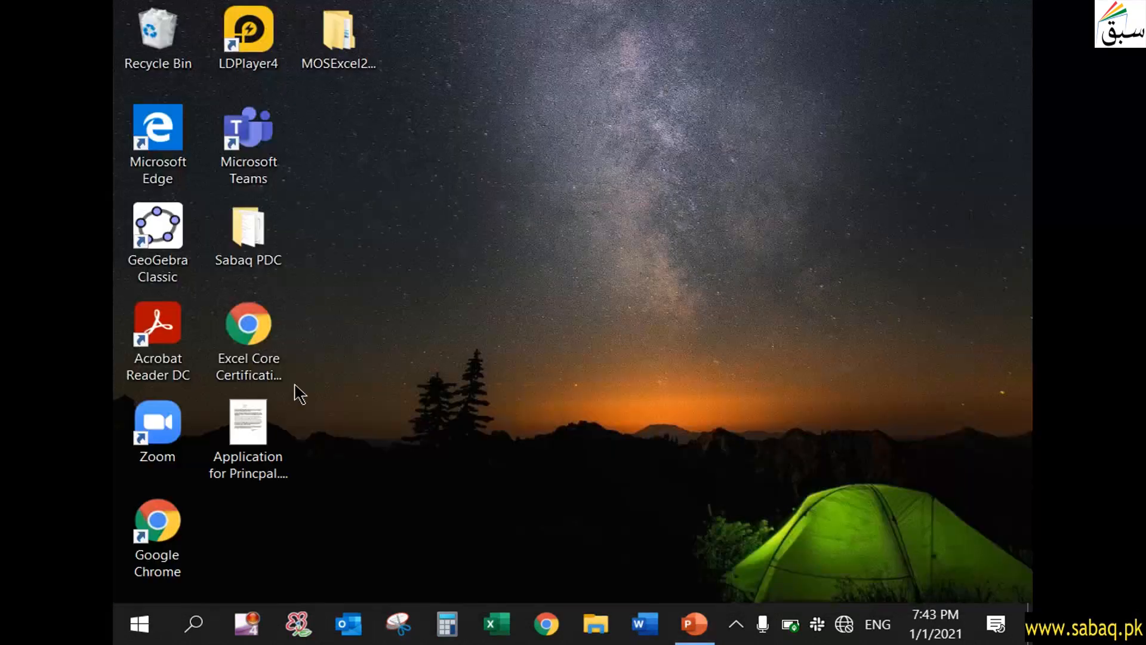
left_click_drag(289, 425, 562, 130)
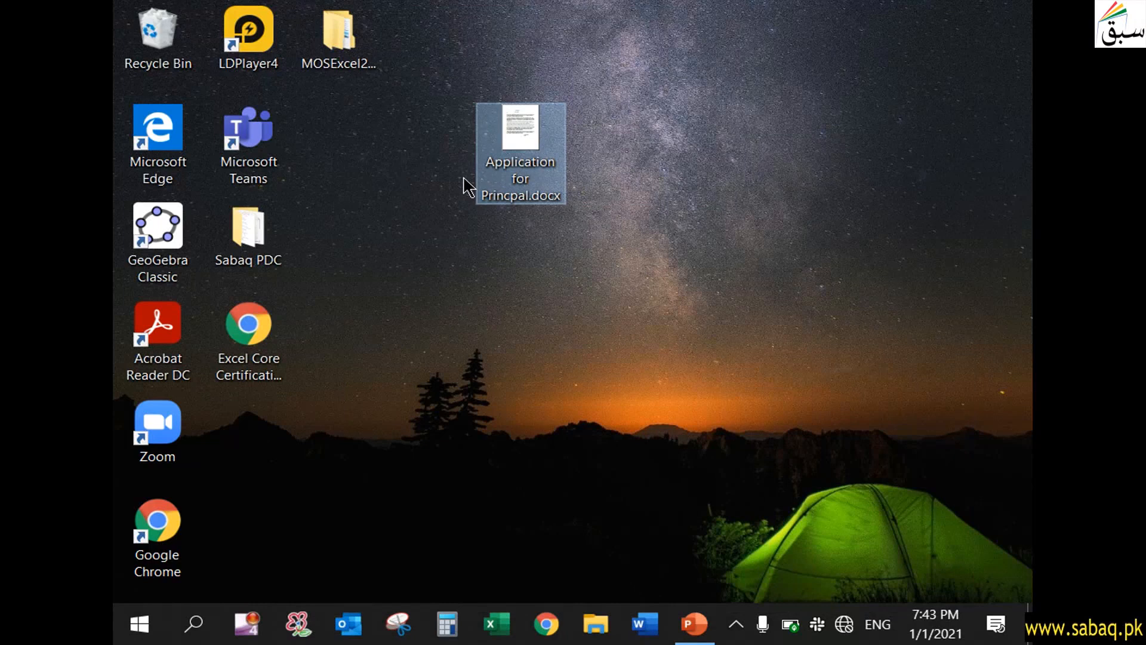
left_click(631, 235)
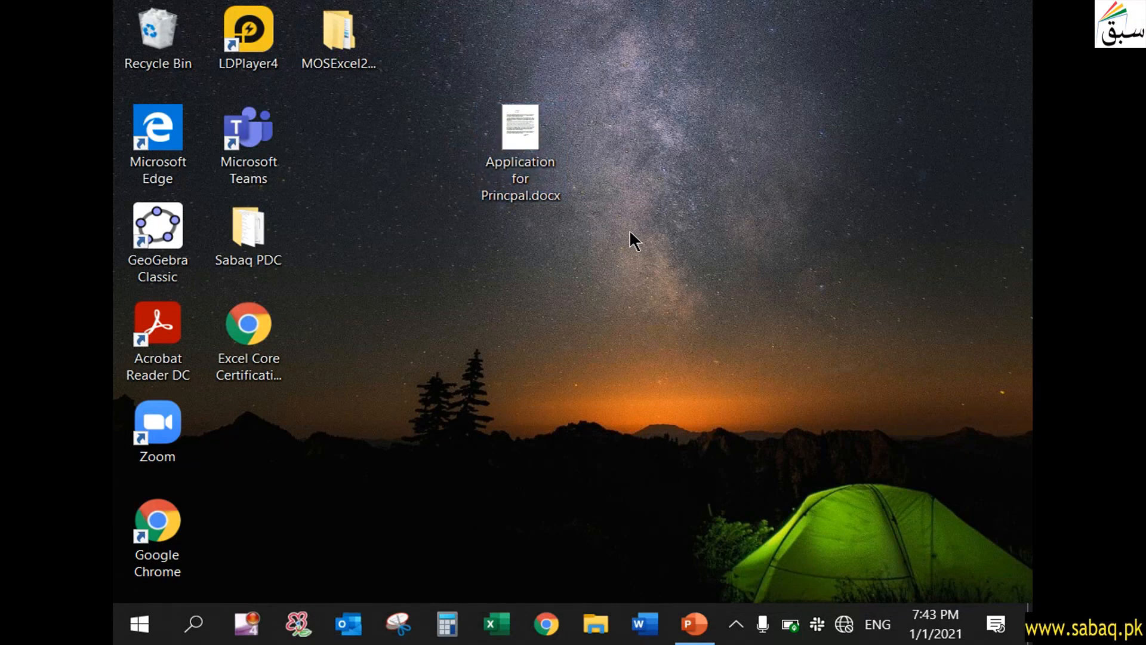
Open Application for Princpal.docx from the desktop to check the saved letter, and close it
double_click(536, 118)
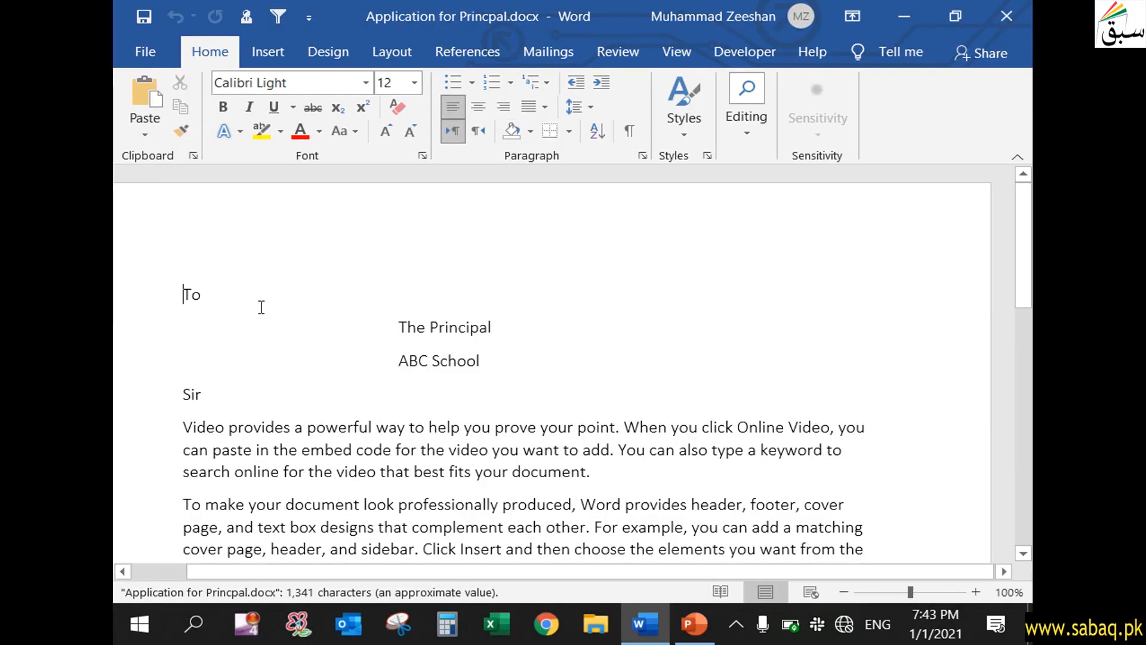
left_click(1022, 22)
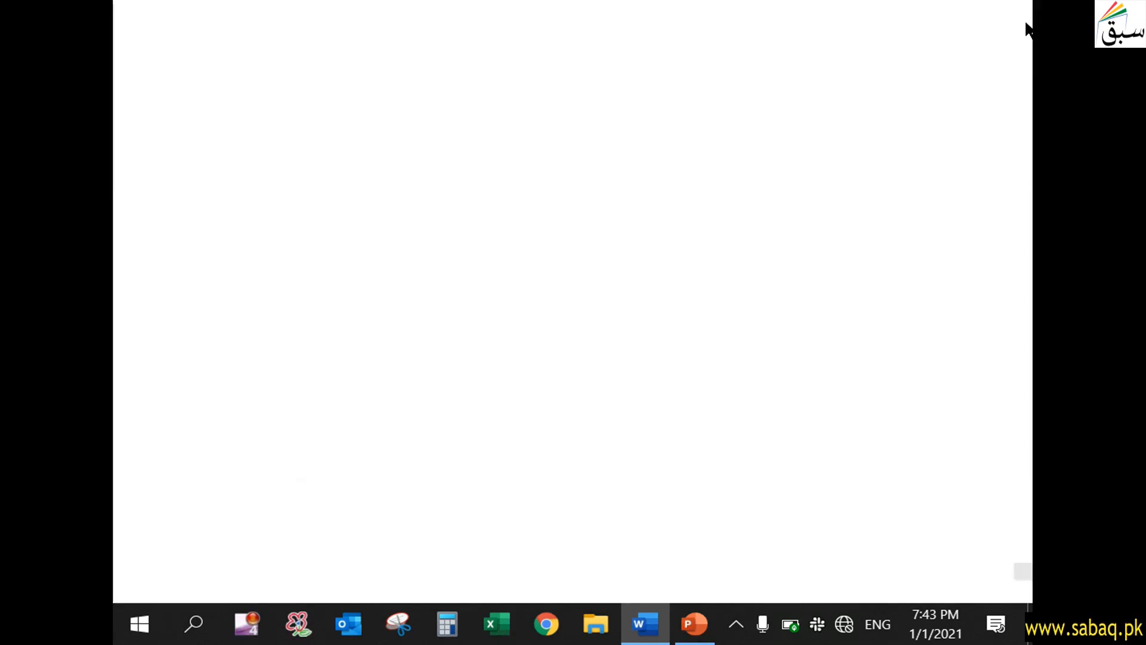
Rename the desktop file as "Application for Princpal Original version.docx"
mouse_move(527, 149)
right_click(528, 141)
left_click(514, 159)
left_click(517, 192)
left_click(557, 241)
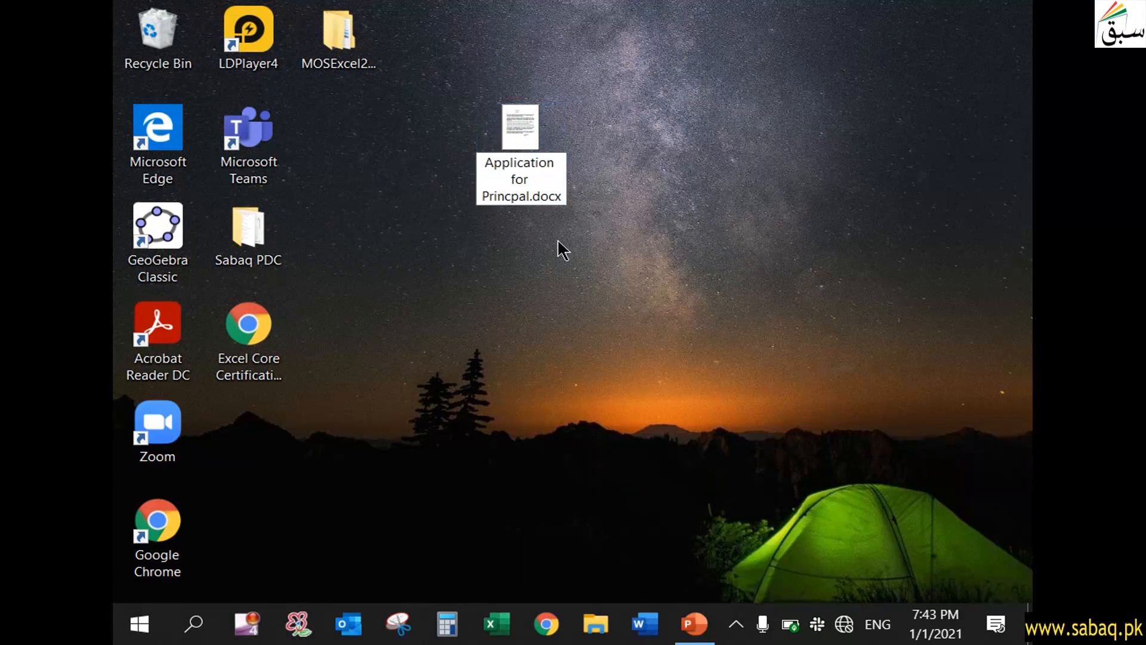
type("Ori")
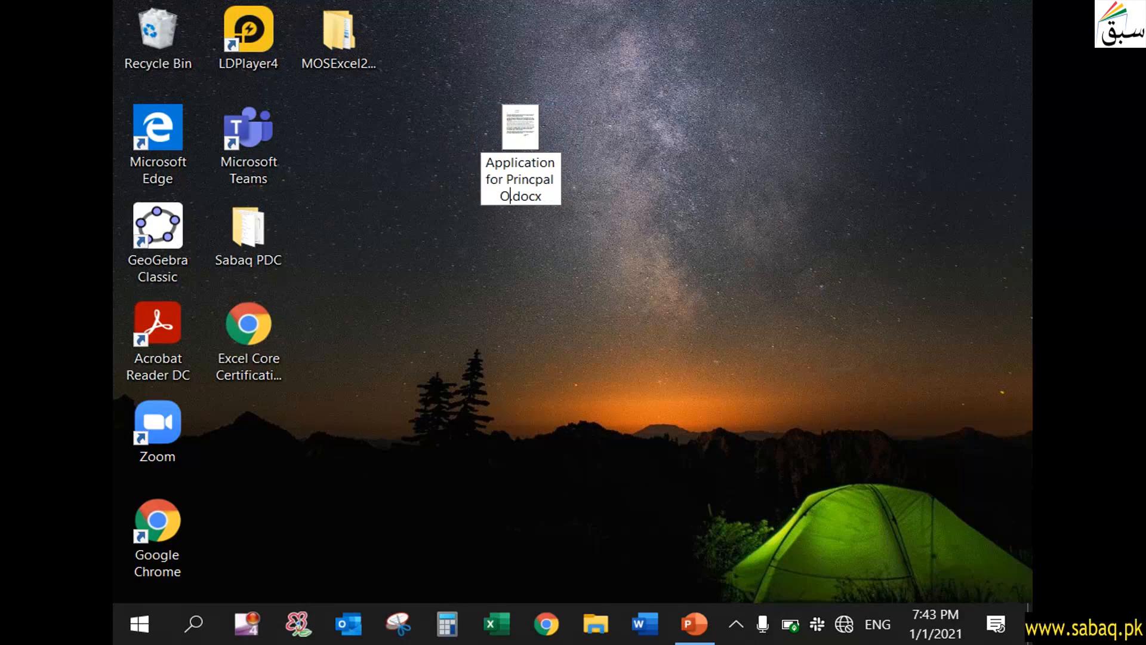
type("g")
type("inal versi")
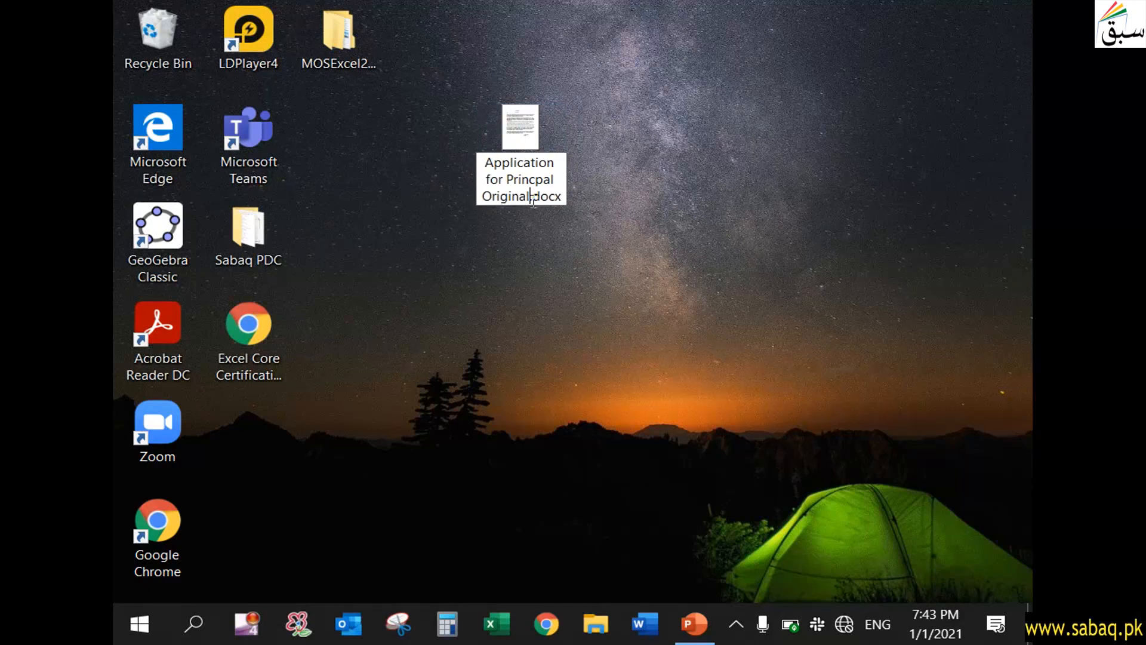
type("on")
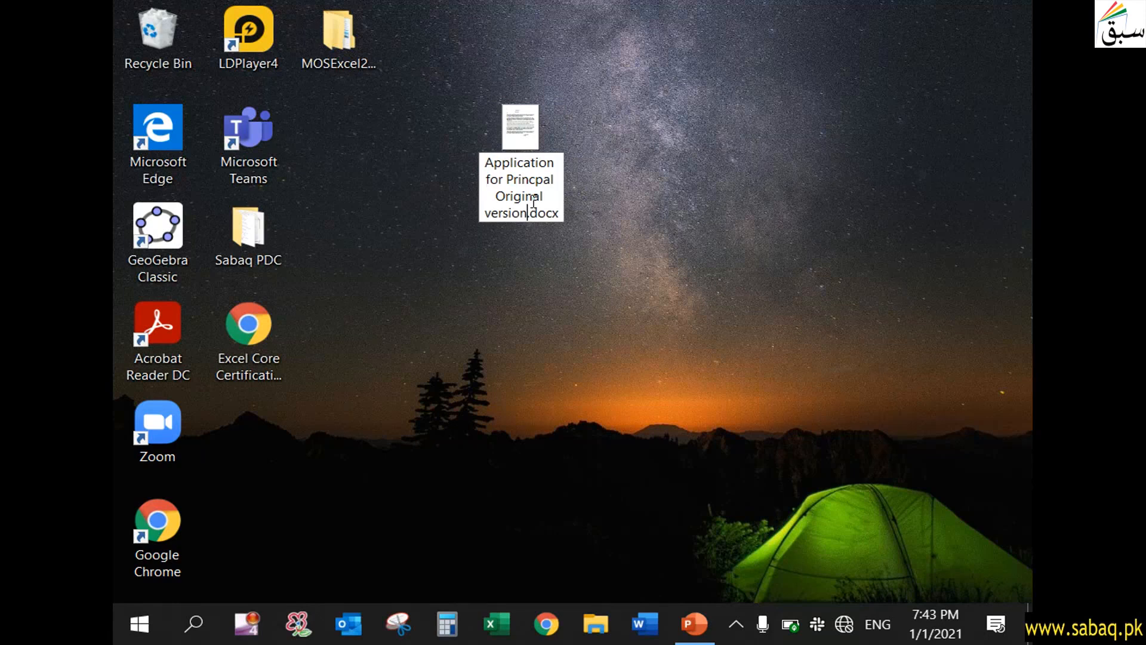
key("Return")
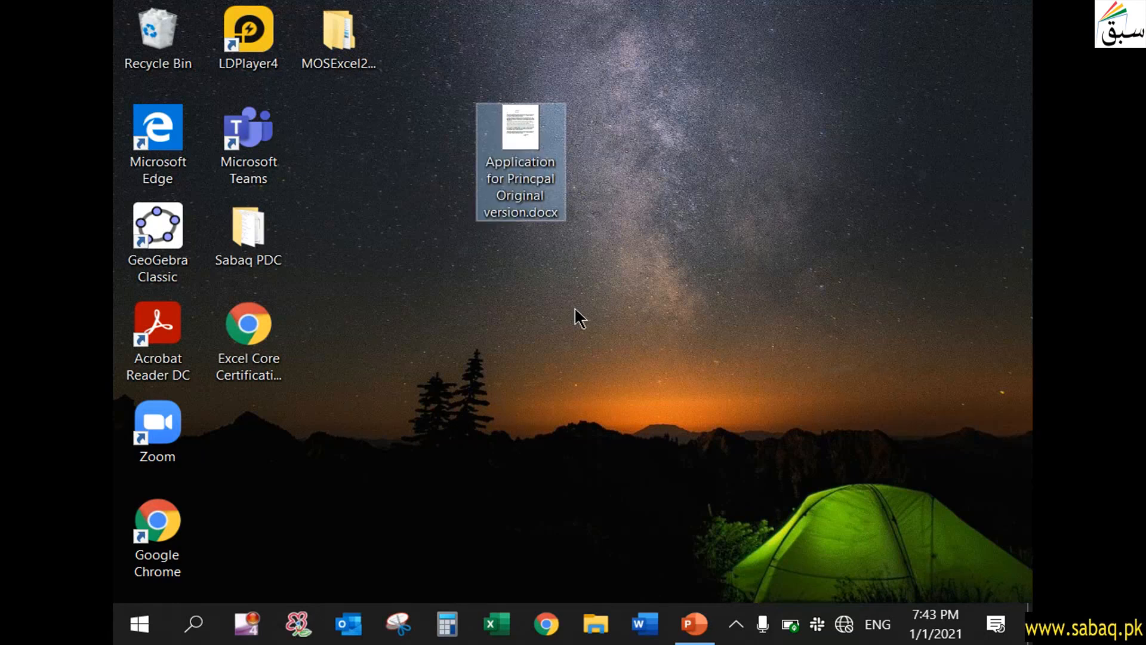
Duplicate the original version file on the desktop and place the copy beside it
right_click(512, 138)
left_click(575, 462)
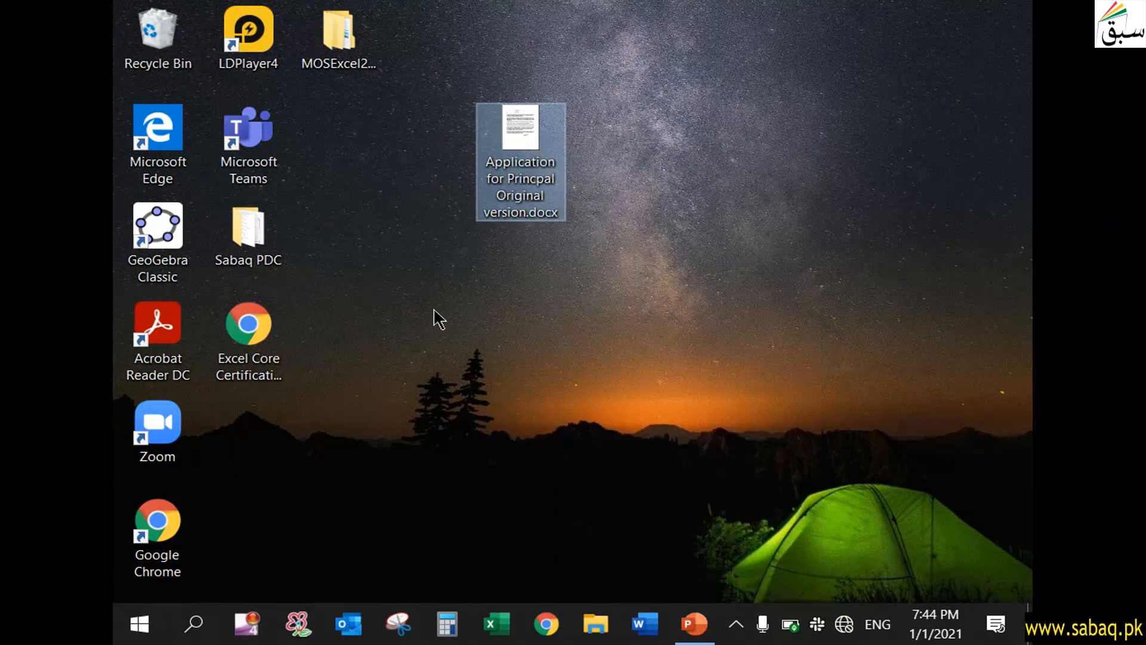
right_click(433, 308)
left_click(496, 405)
left_click_drag(454, 364, 751, 97)
left_click_drag(779, 51, 697, 134)
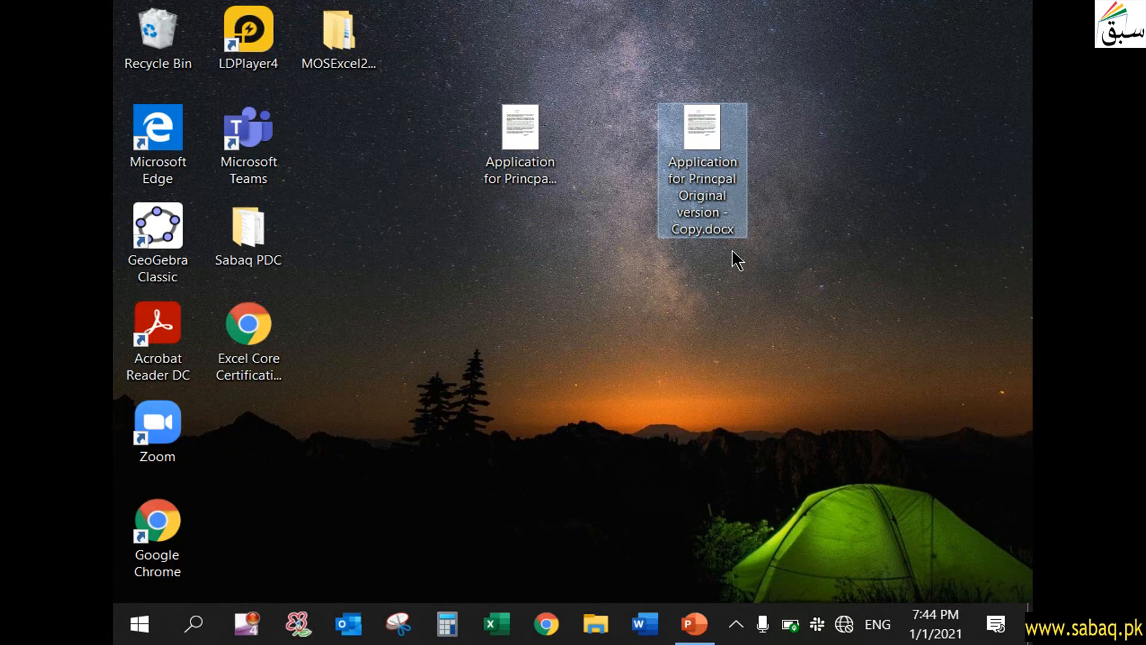
Rename the duplicate as "Application for Princpal Revised version - Copy.docx" and open it
left_click(708, 215)
left_click(708, 216)
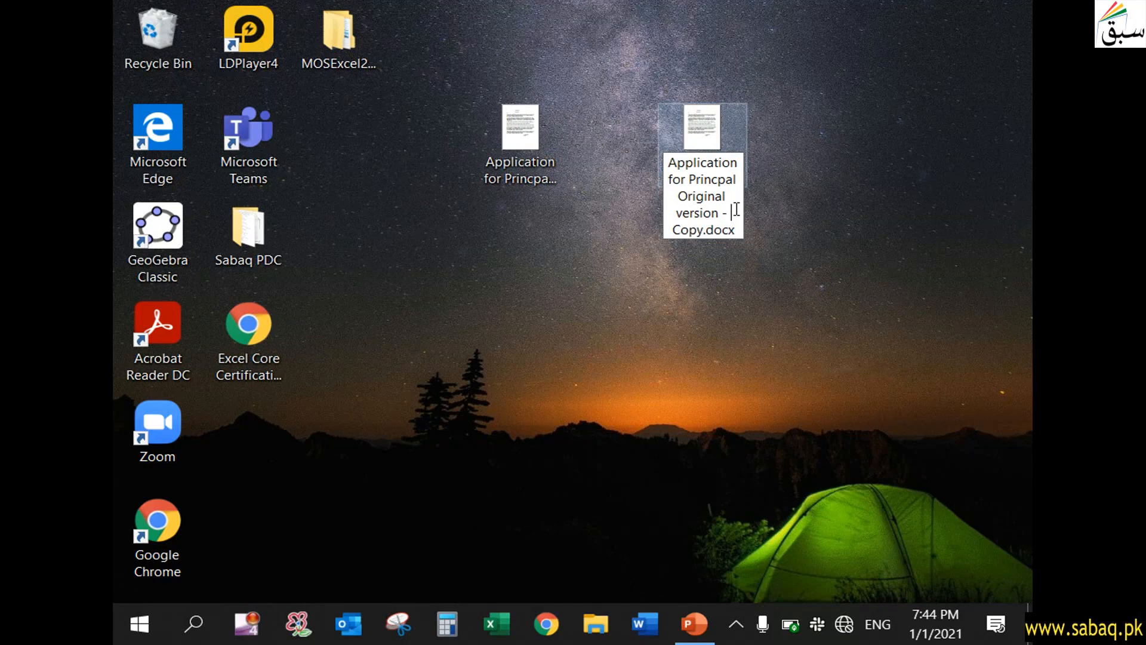
left_click_drag(730, 196, 683, 199)
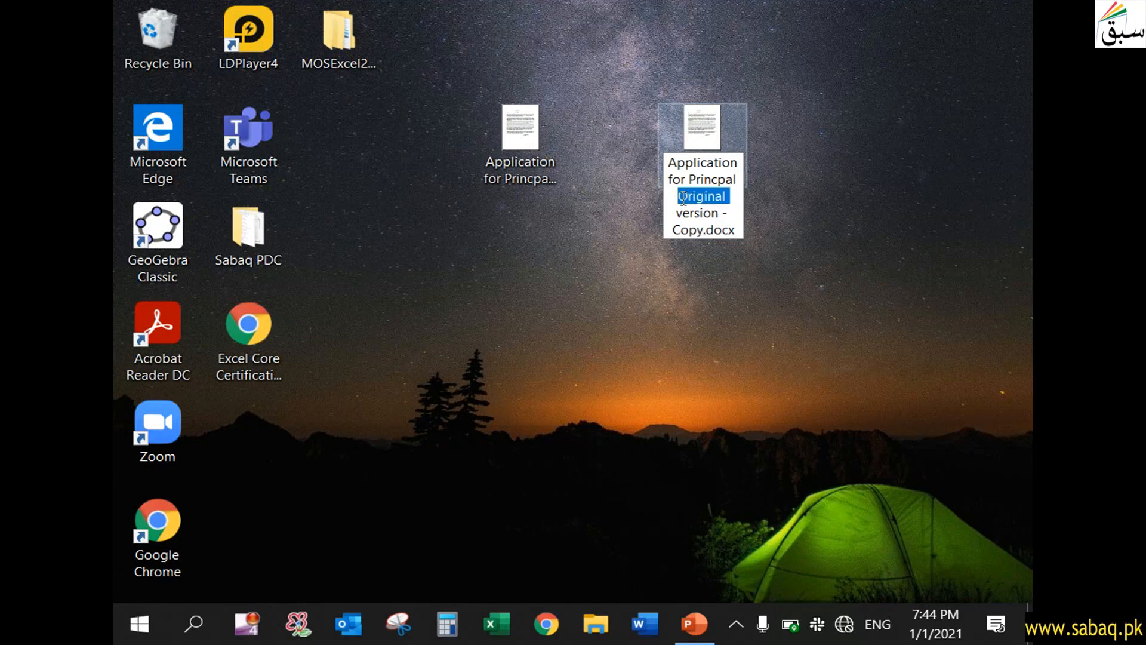
type("Revised")
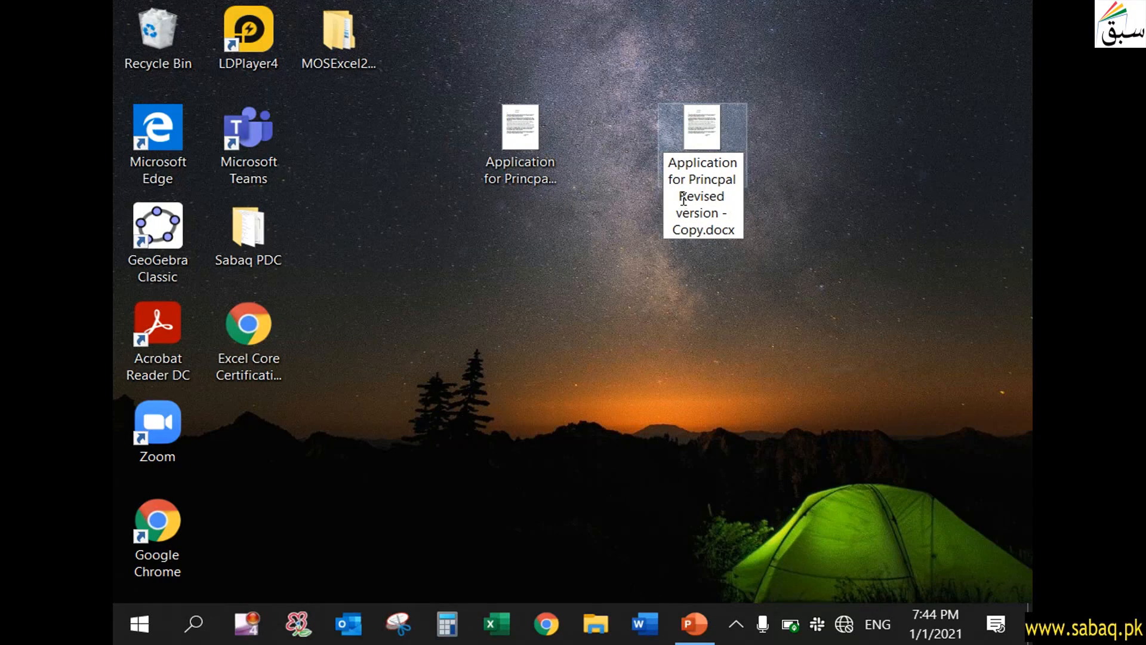
key("Return")
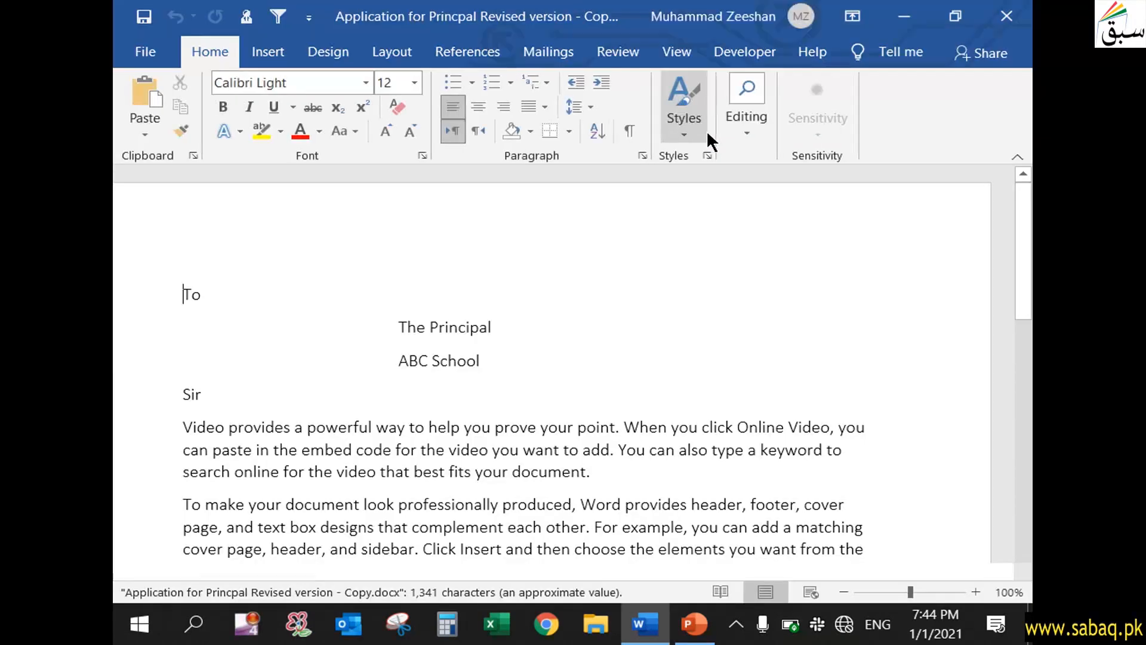
Turn on Track Changes for the revised version of the letter
left_click(669, 421)
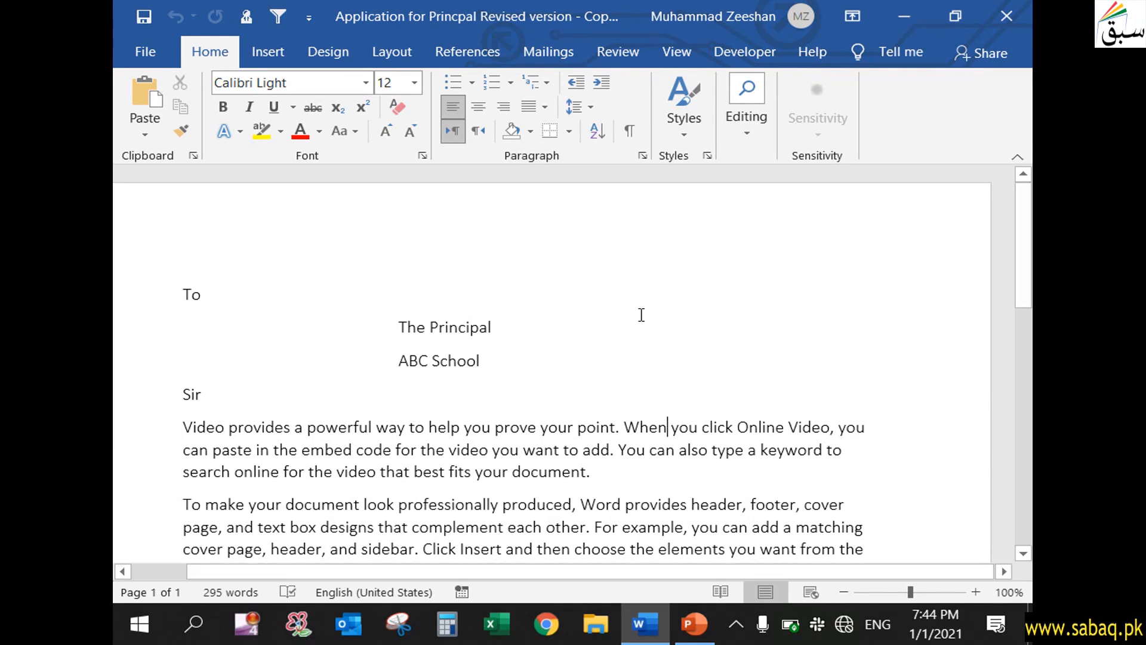
left_click(619, 57)
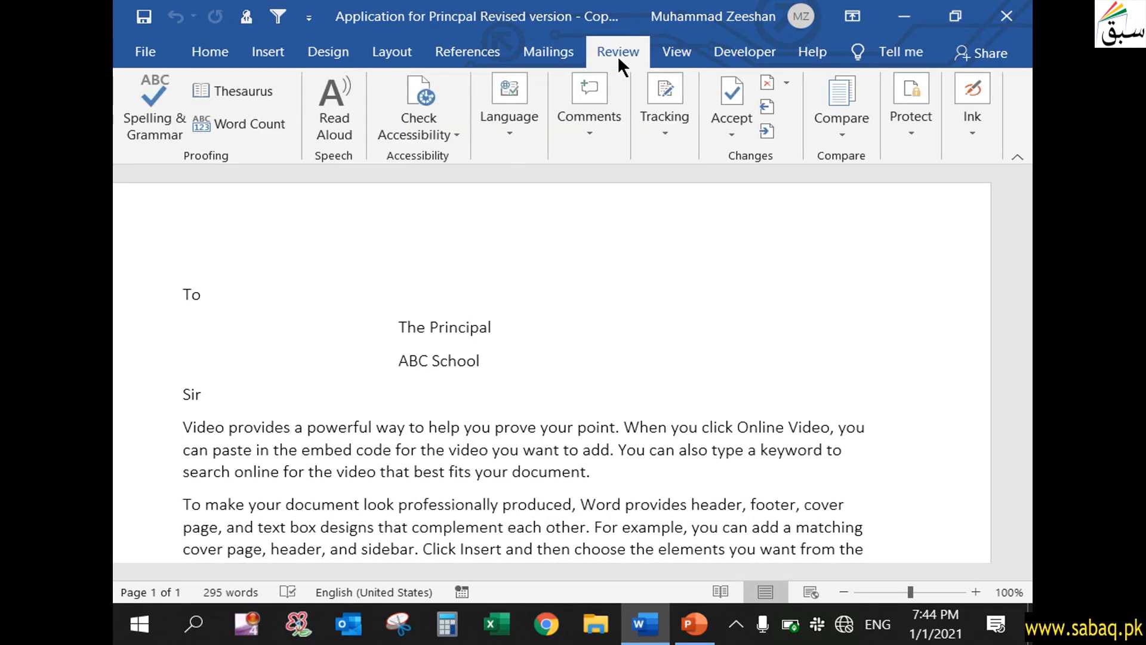
left_click(671, 126)
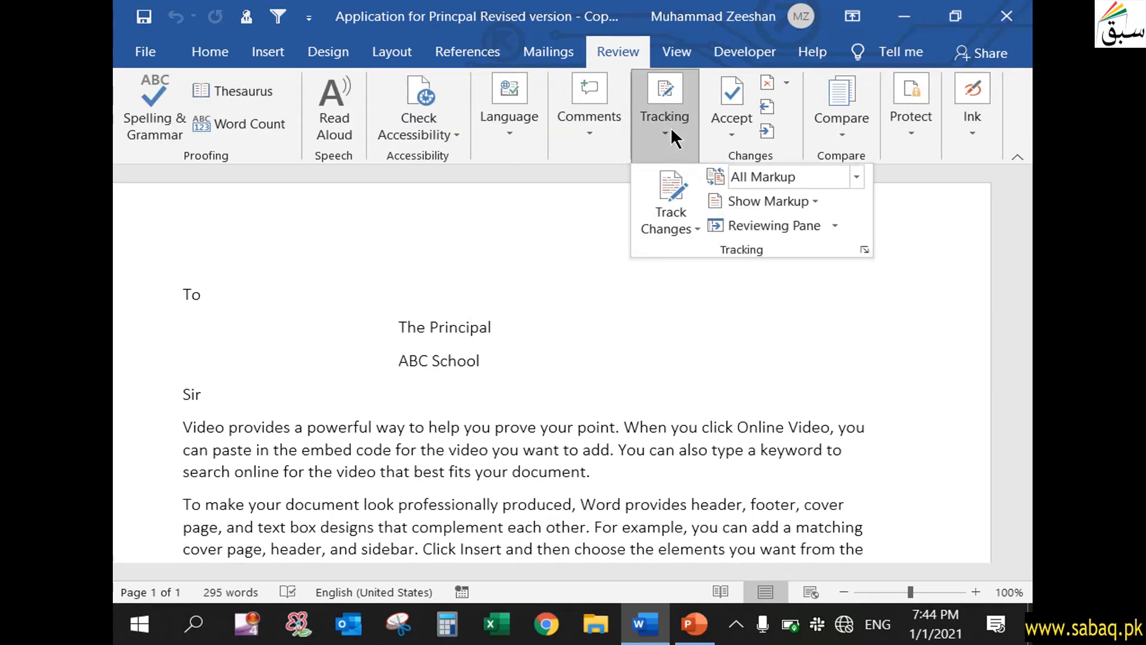
left_click(692, 229)
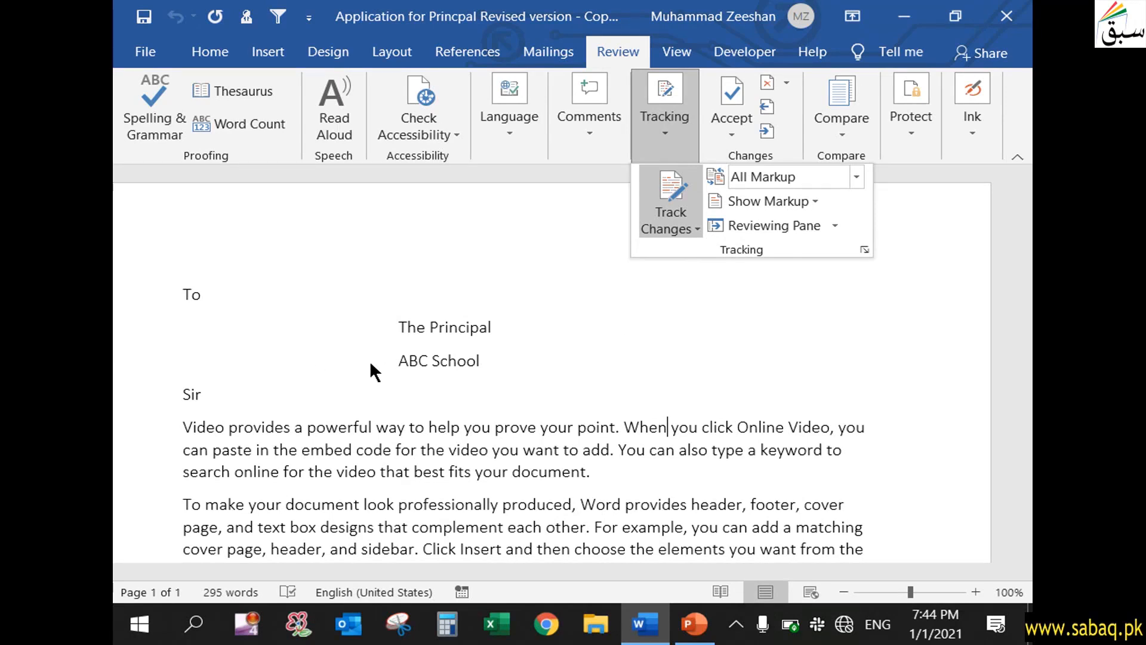
Lock tracking for the document, entering and confirming the Lock Tracking password
left_click(668, 229)
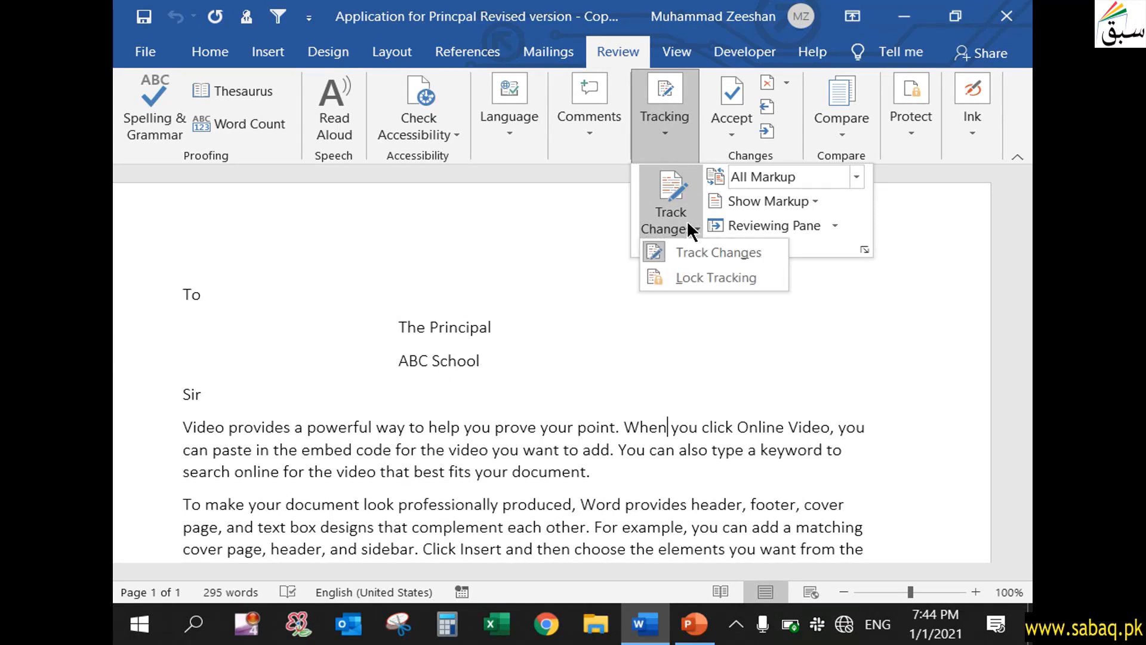
left_click(711, 277)
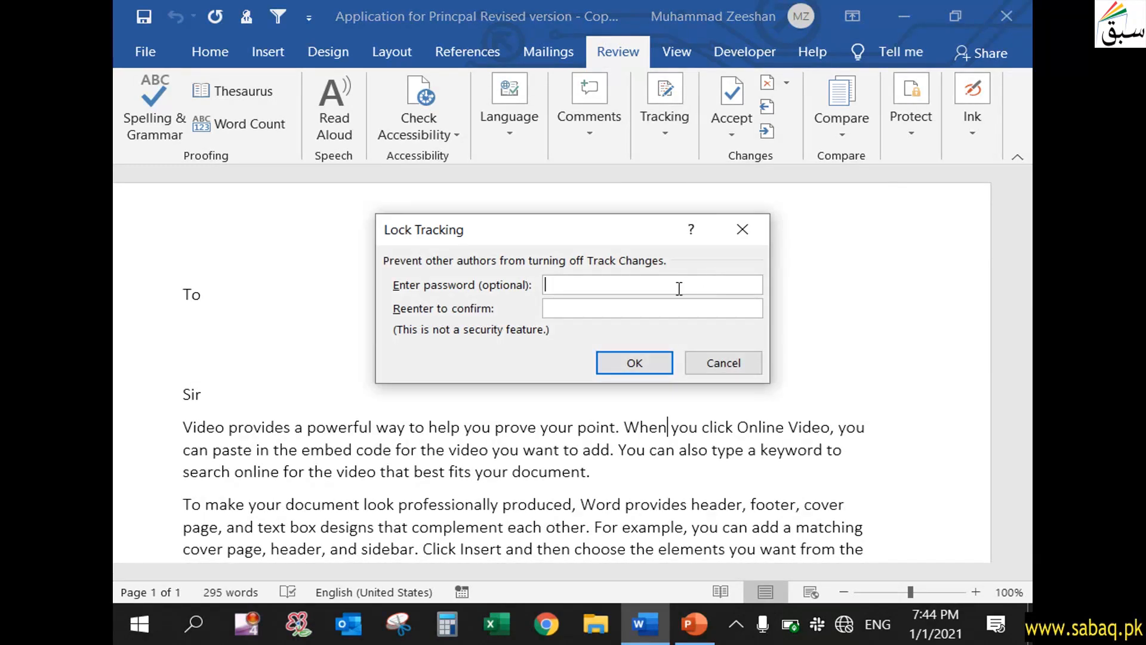
type("*****")
left_click(626, 314)
type("*****")
left_click(641, 356)
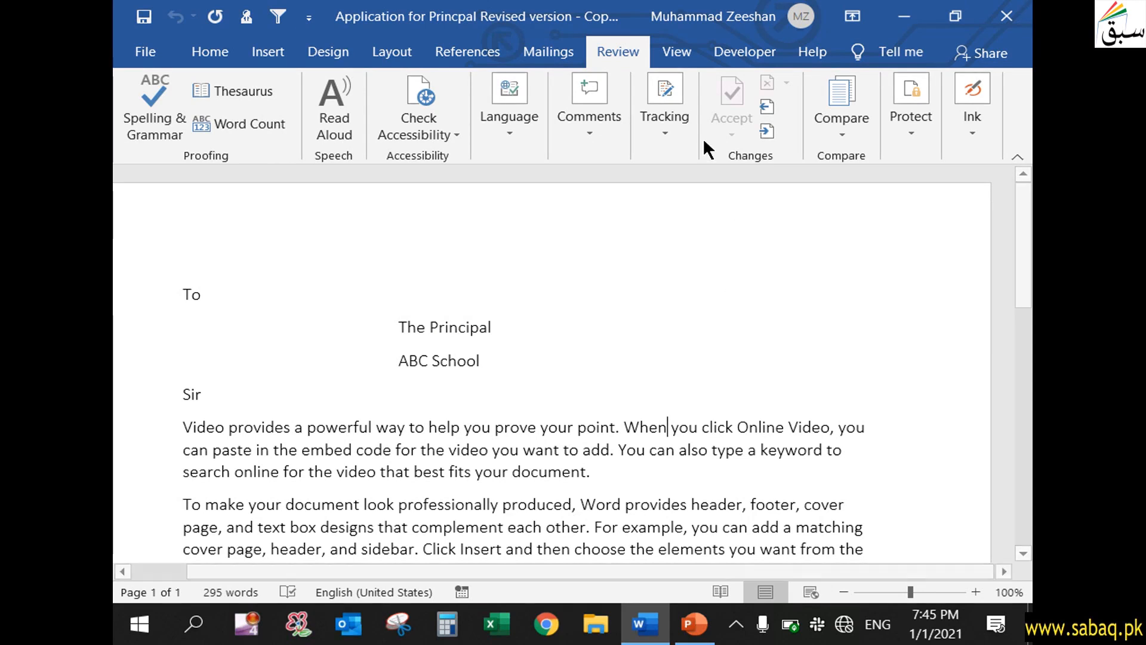
Check the Track Changes options to see whether tracking can still be turned off
left_click(677, 130)
left_click(696, 229)
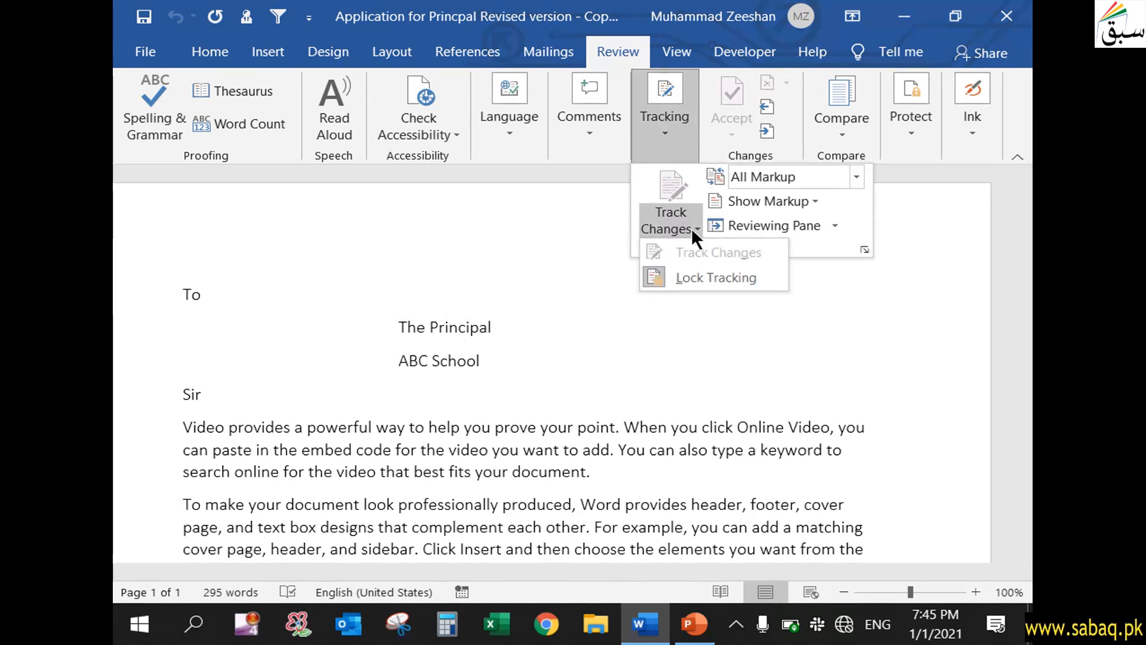
left_click(694, 229)
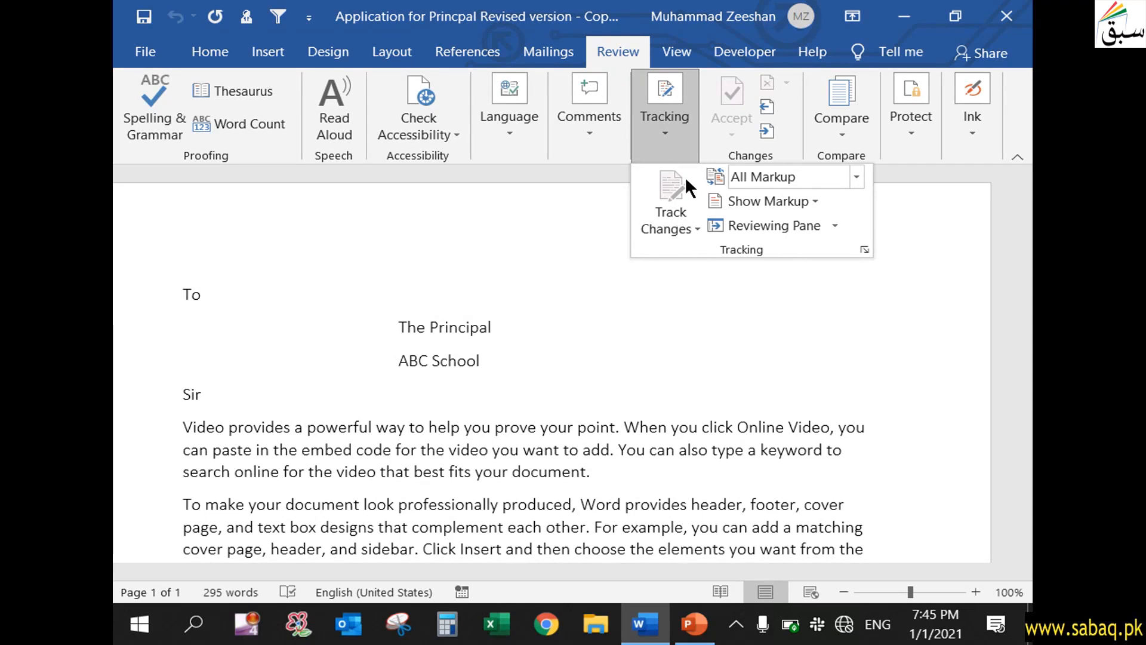
left_click(553, 316)
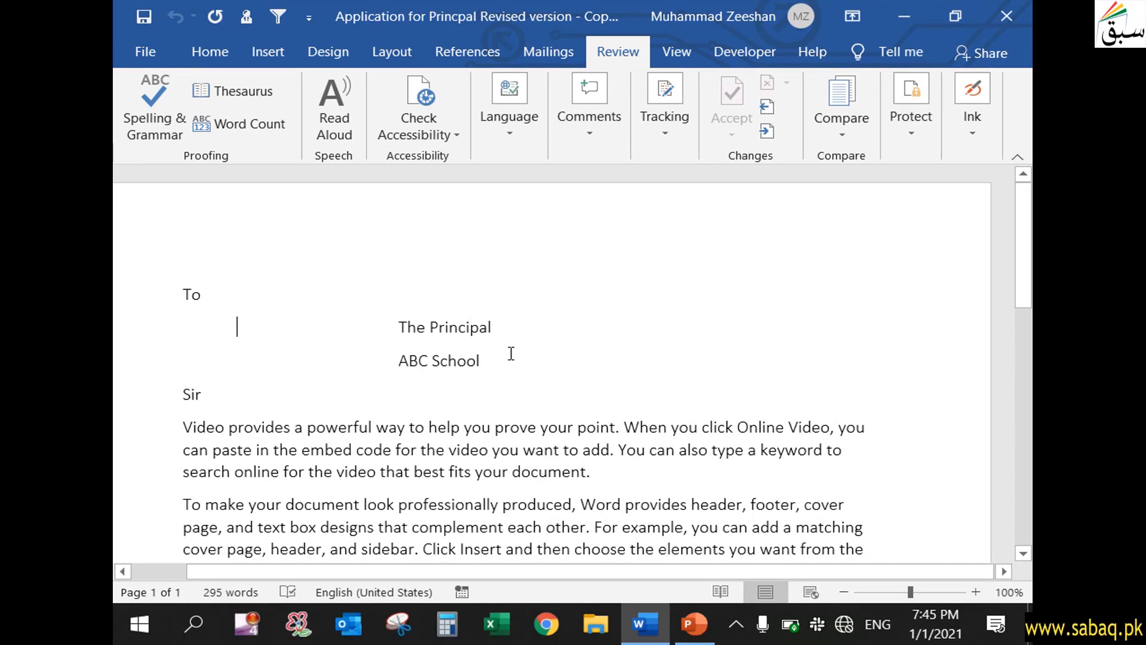
Add a comma after "To", append ", Islamabad" to "ABC School", and add a comma after "Sir"
scroll(511, 355, "down", 1)
left_click(212, 245)
type(",")
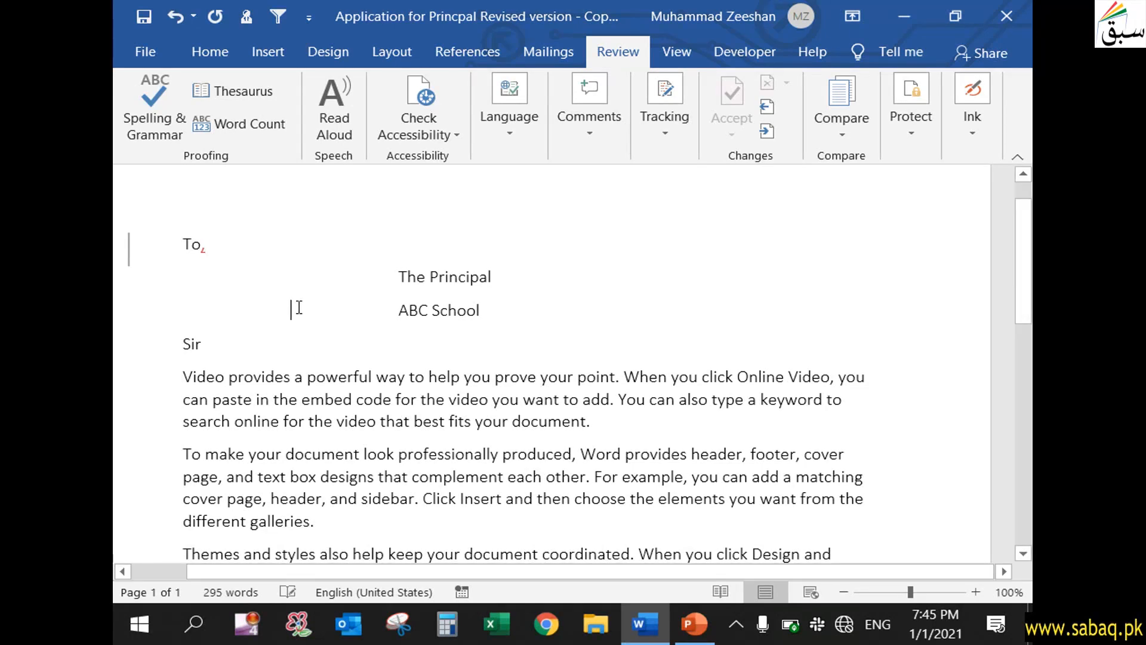
left_click(206, 246)
left_click(481, 320)
type(",")
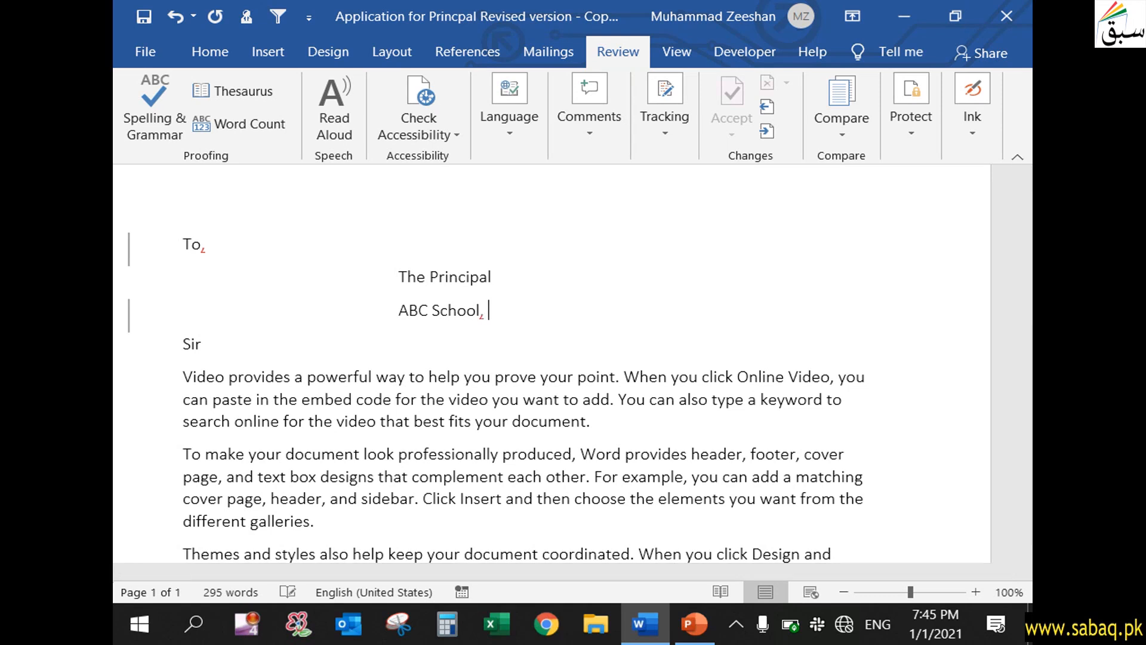
type(" Islamabad")
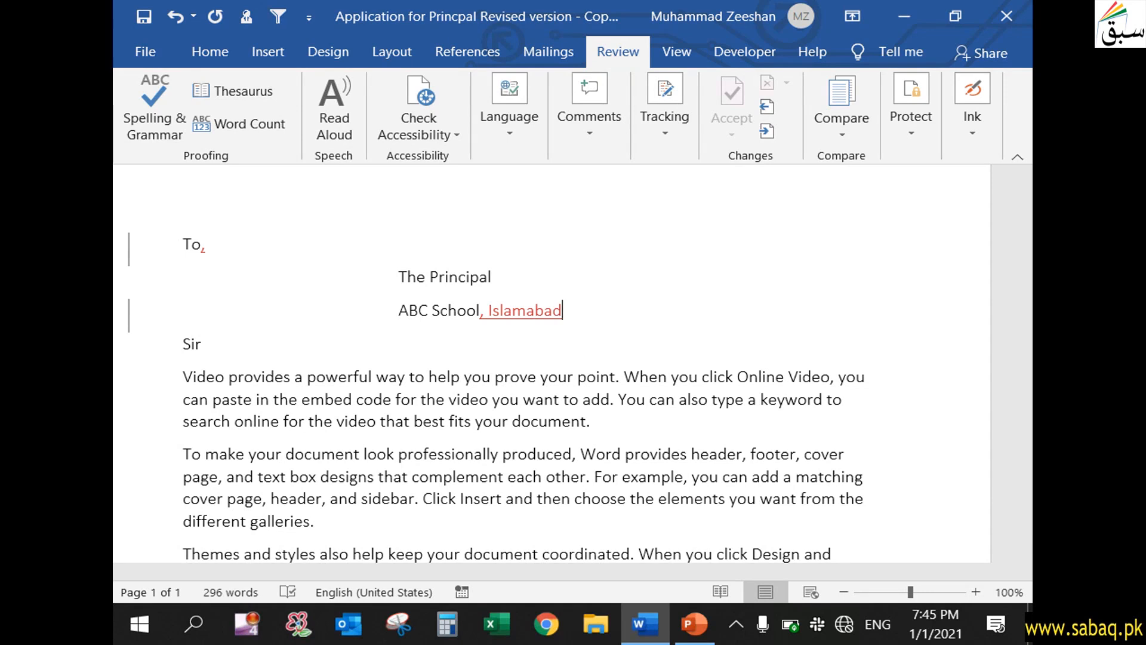
left_click(207, 346)
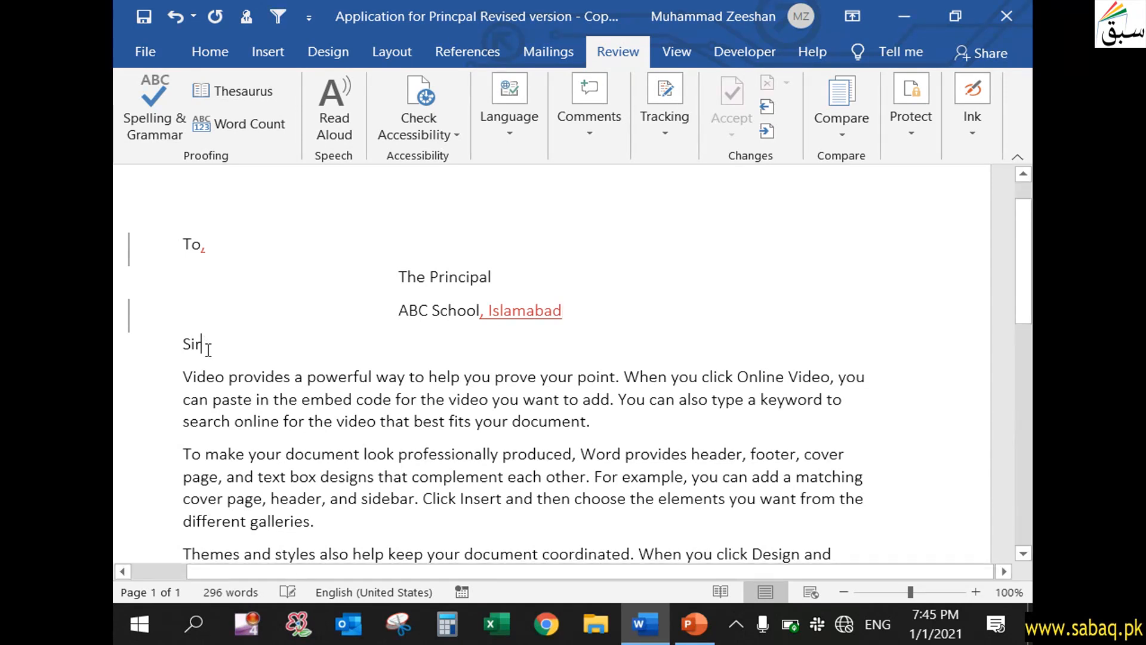
type(",")
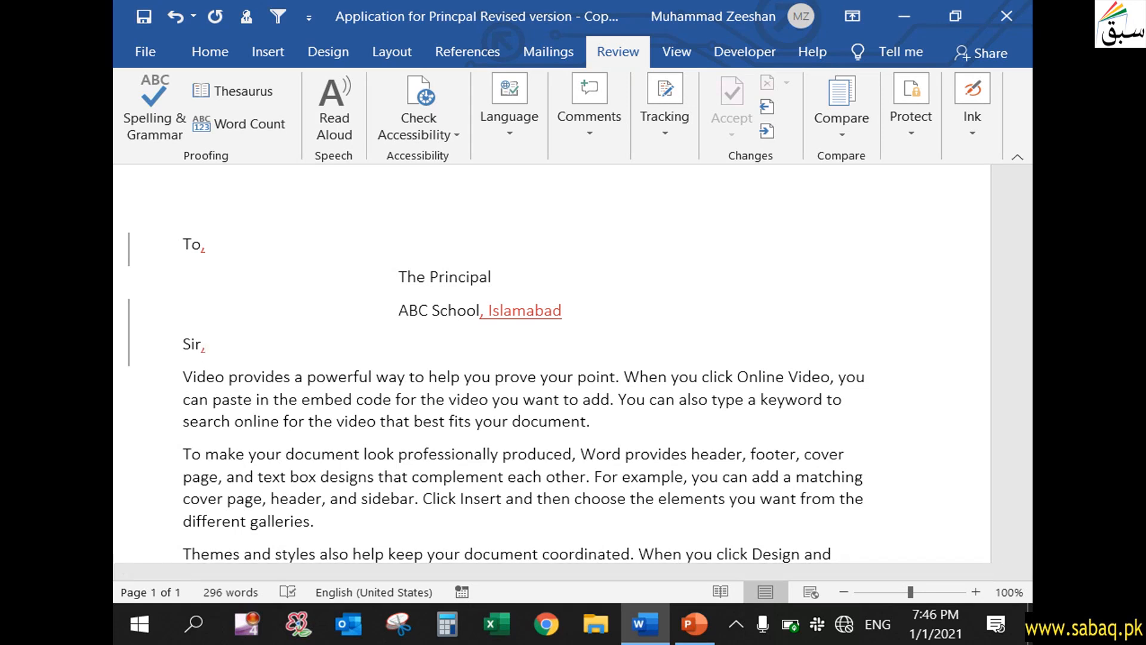
Delete "To make your document look professionally produced" through "complement each other" and move the remaining sentences into a new paragraph
scroll(299, 273, "down", 3)
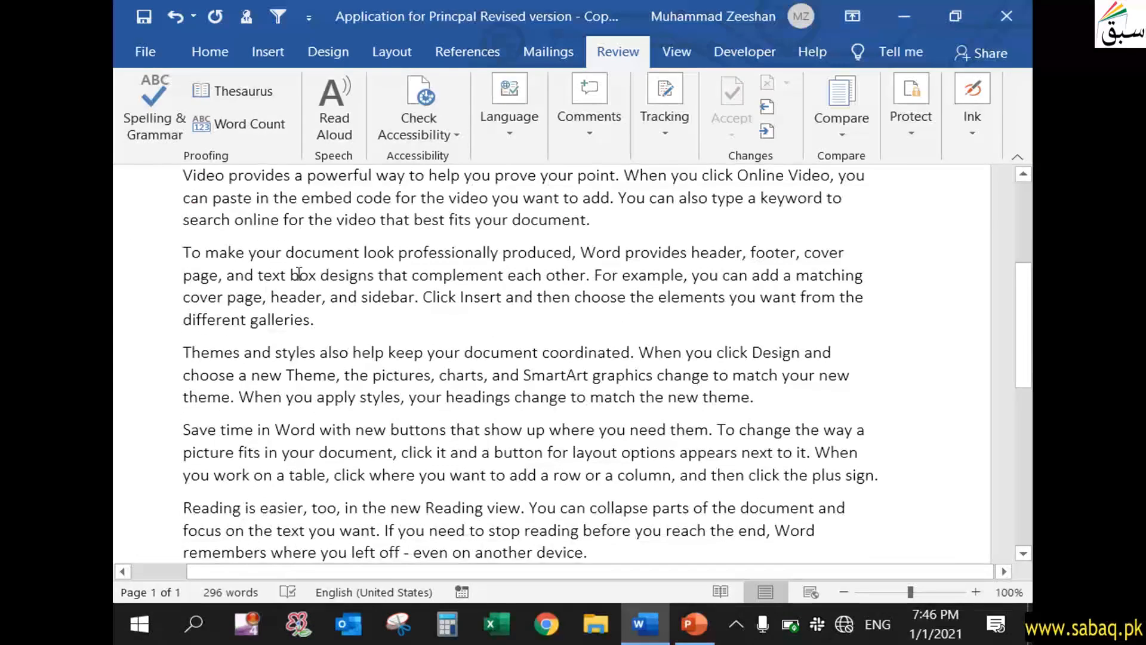
scroll(298, 274, "down", 6)
scroll(410, 409, "up", 5)
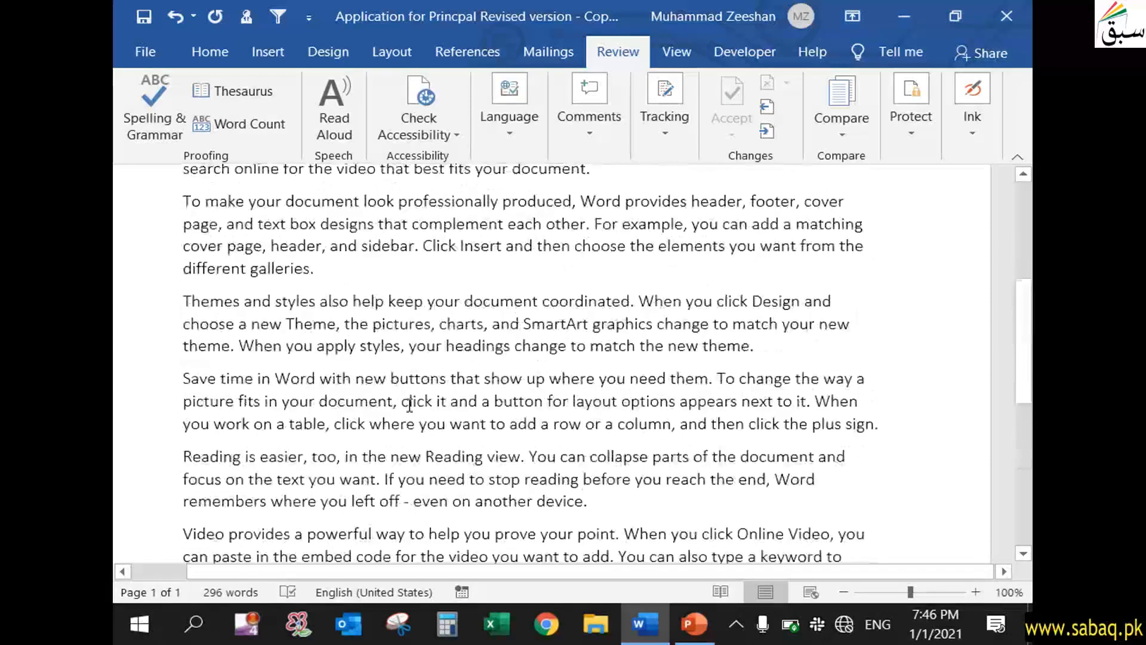
scroll(409, 405, "up", 3)
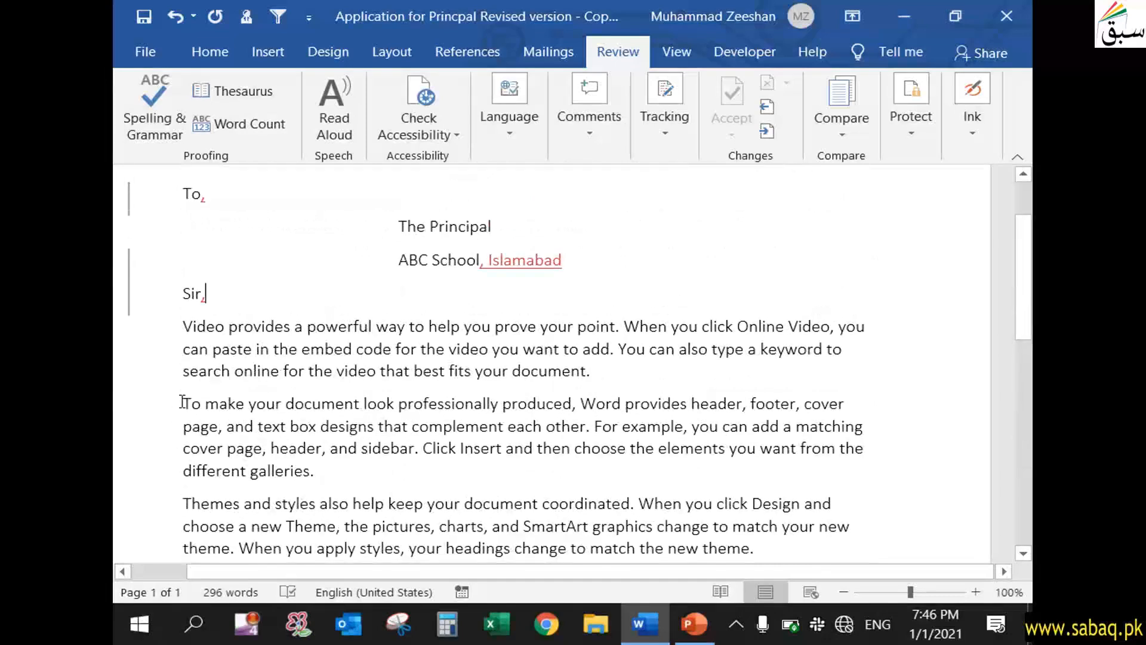
left_click_drag(182, 401, 586, 427)
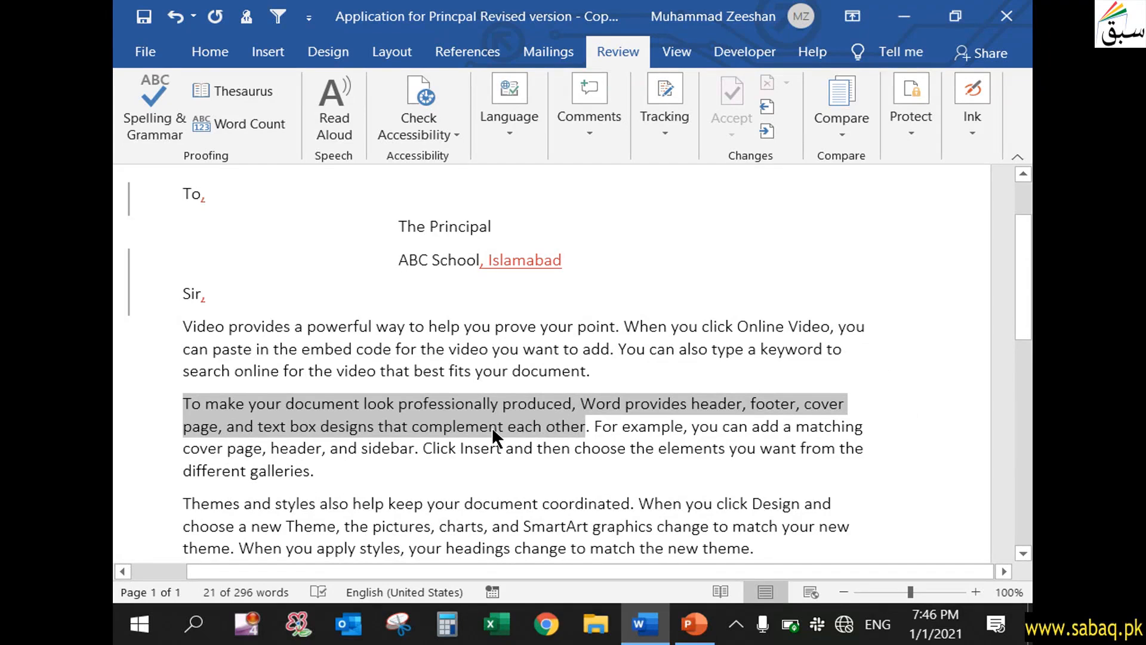
key("Delete")
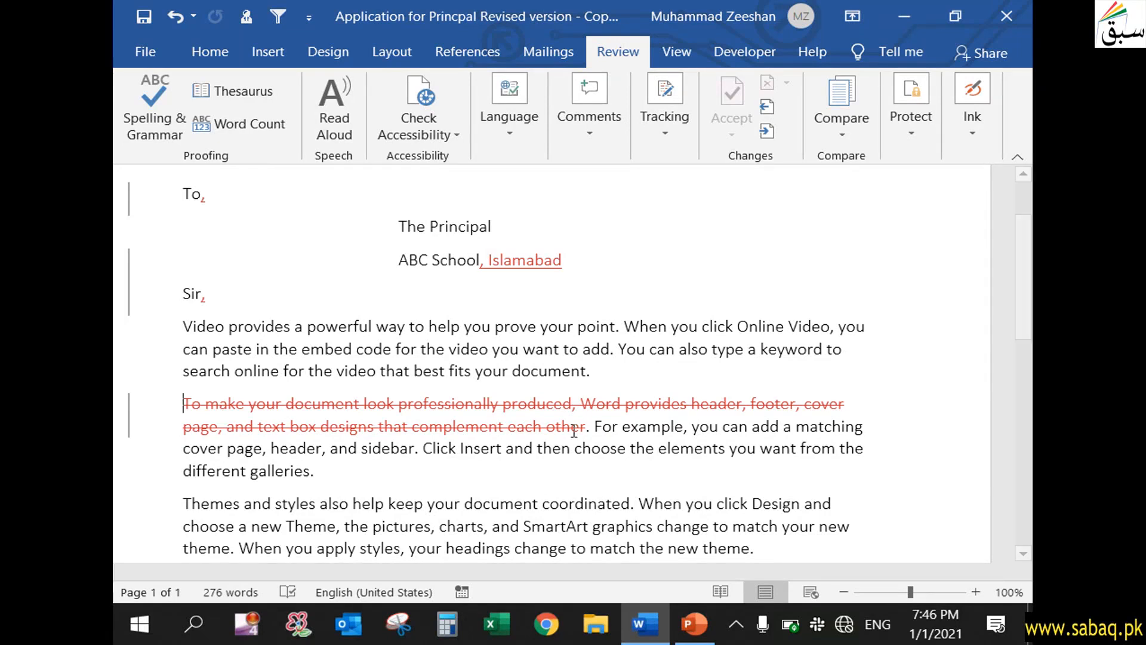
left_click(593, 428)
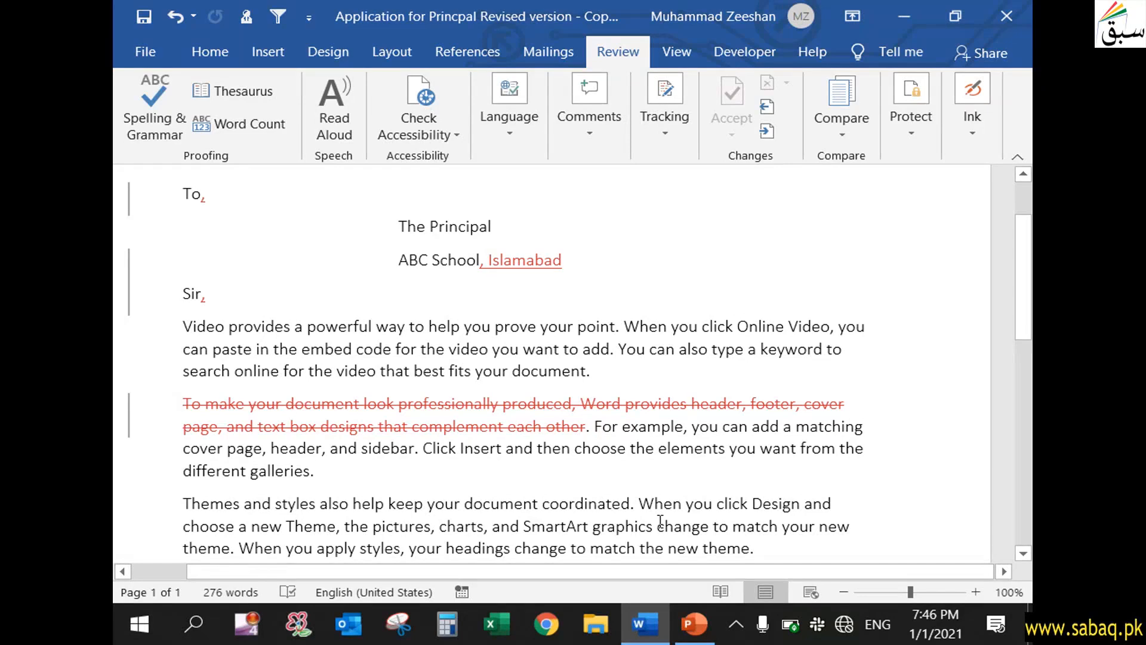
key("Return")
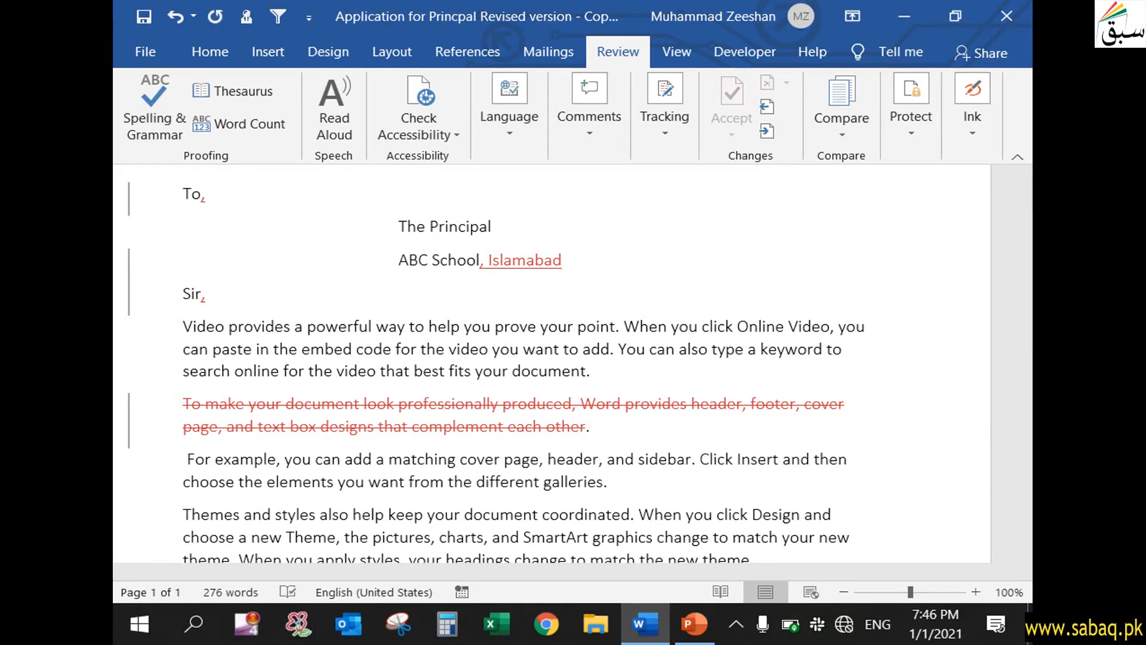
Try to generate sample text with "(=rand(2)" after the deleted sentence's full stop, and erase the formula
left_click(631, 430)
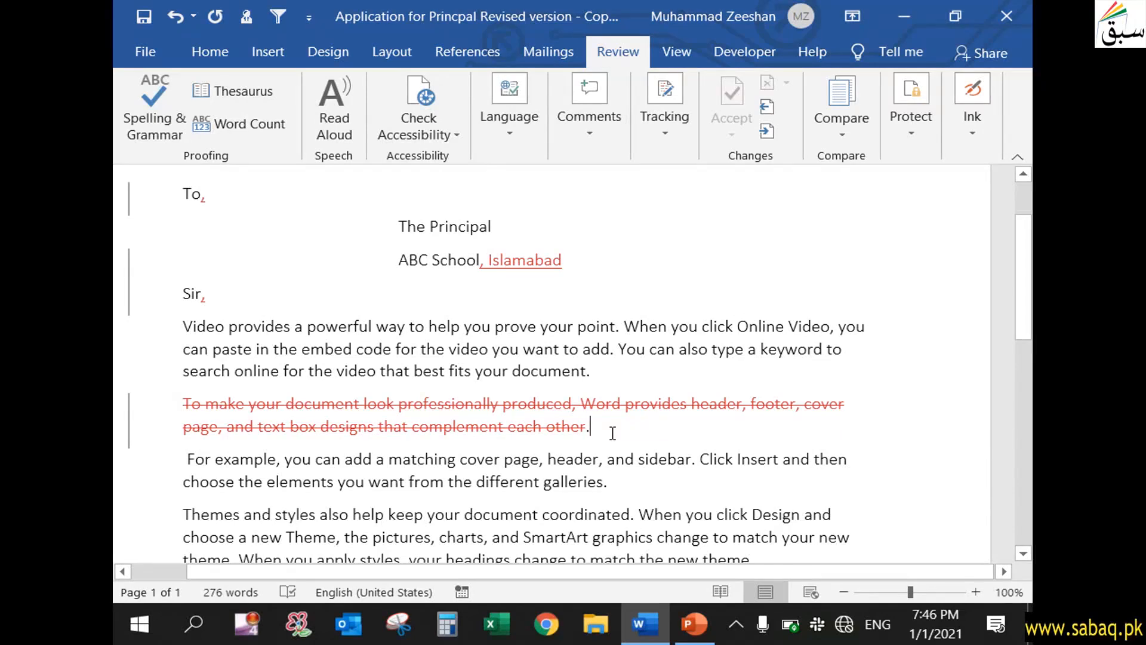
type("(")
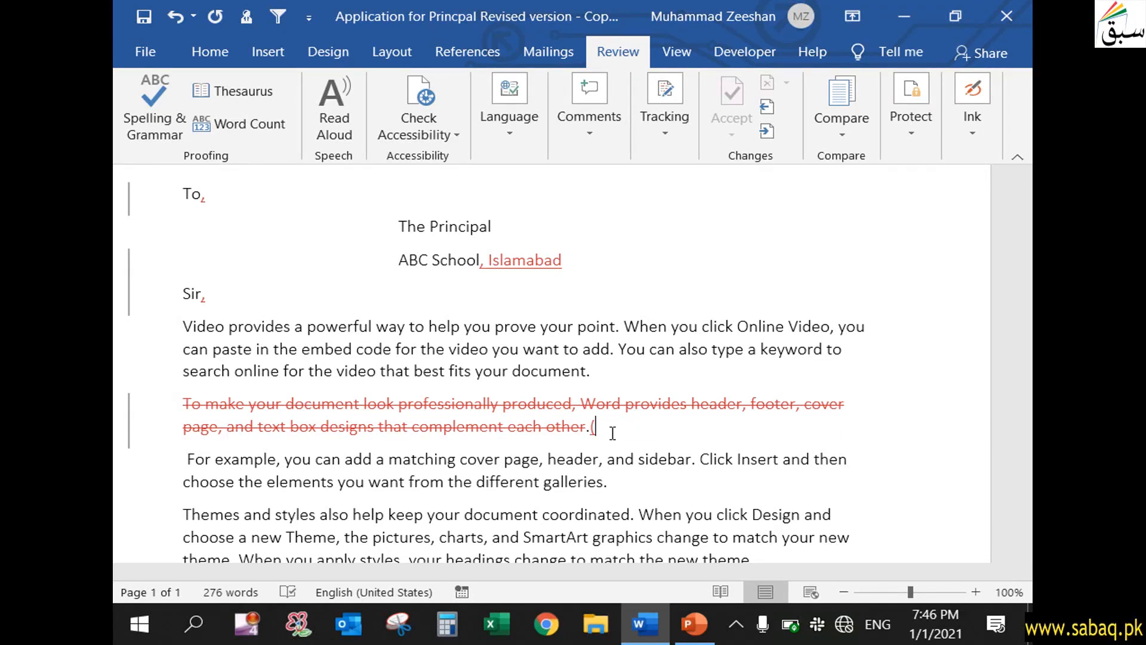
type("=rand(")
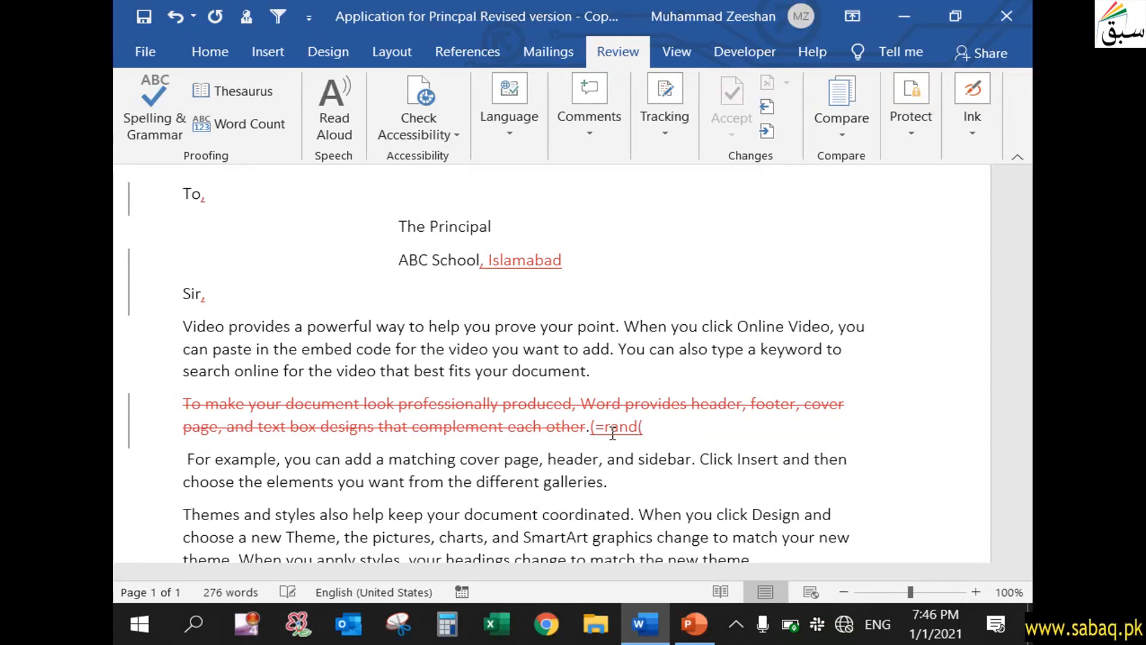
type("2)")
key("Return")
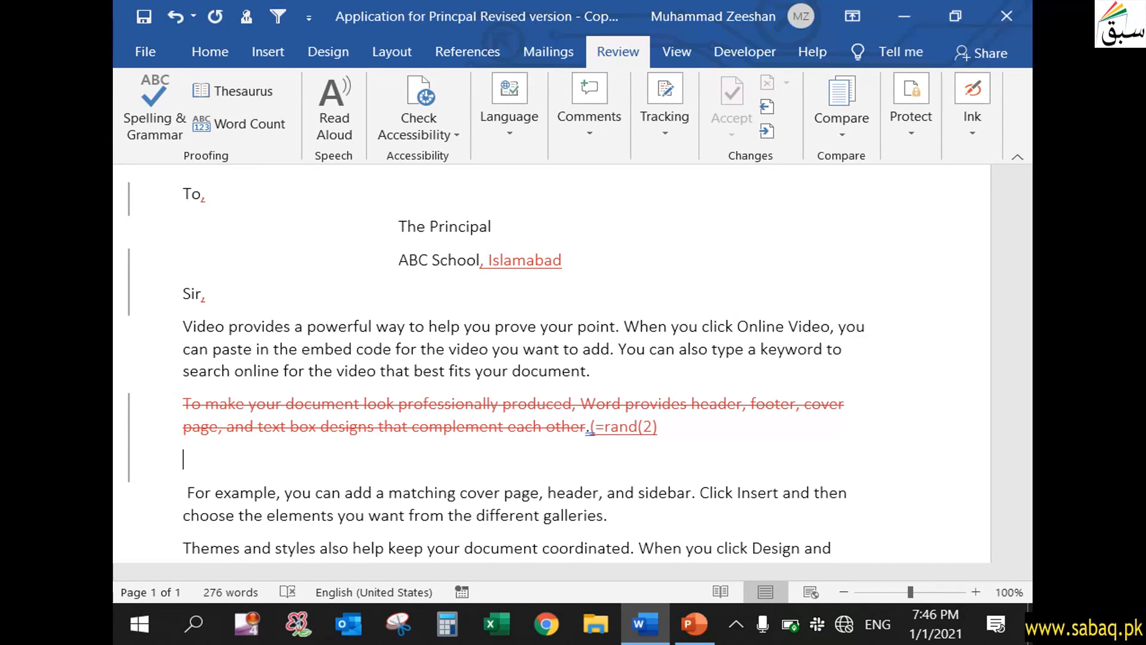
left_click(673, 422)
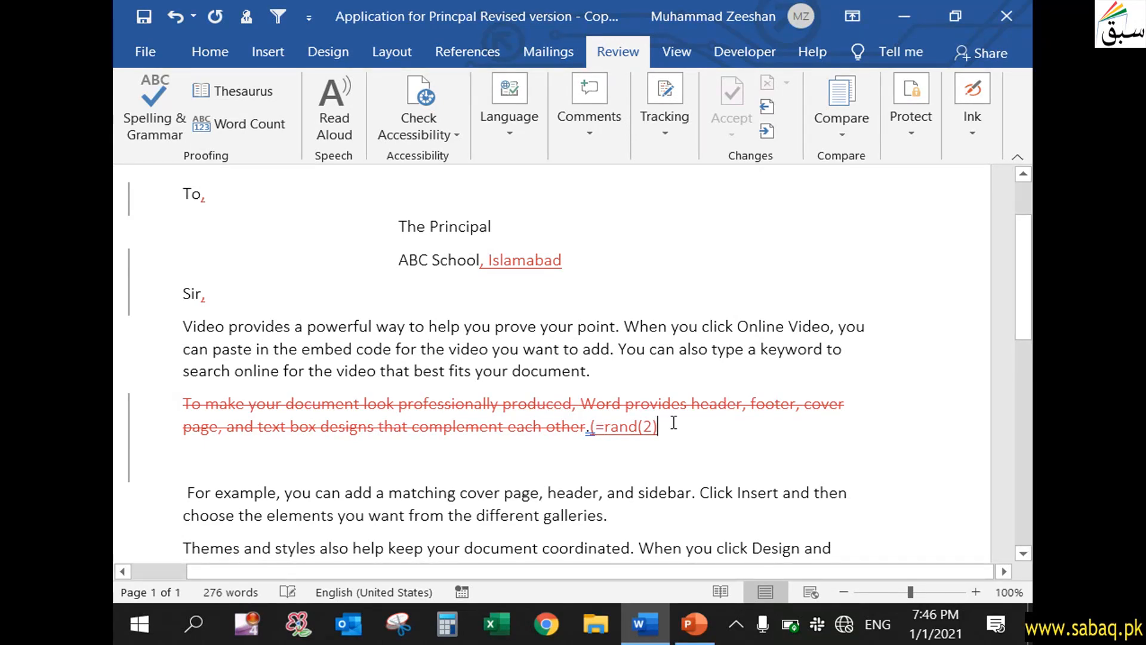
key("BackSpace")
key("BackSpace")
key("BackSpace")
key("BackSpace")
key("BackSpace")
key("BackSpace")
key("BackSpace")
key("BackSpace")
key("BackSpace")
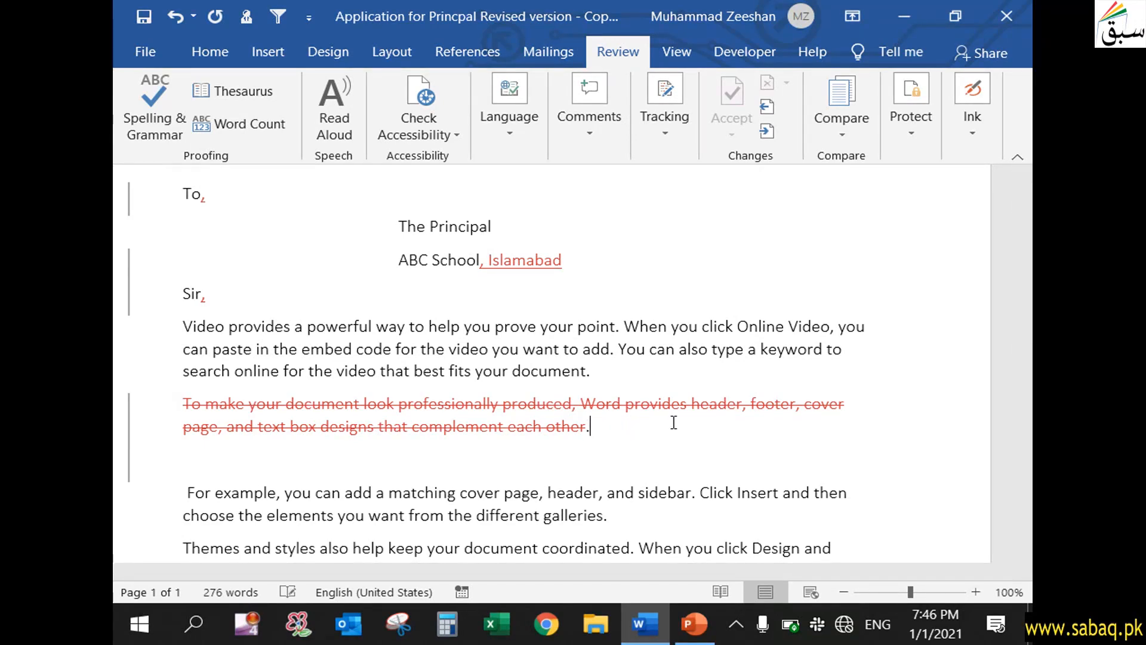
Generate two sample paragraphs on a new line below the deleted sentence using =rand(2)
key("Return")
type("=")
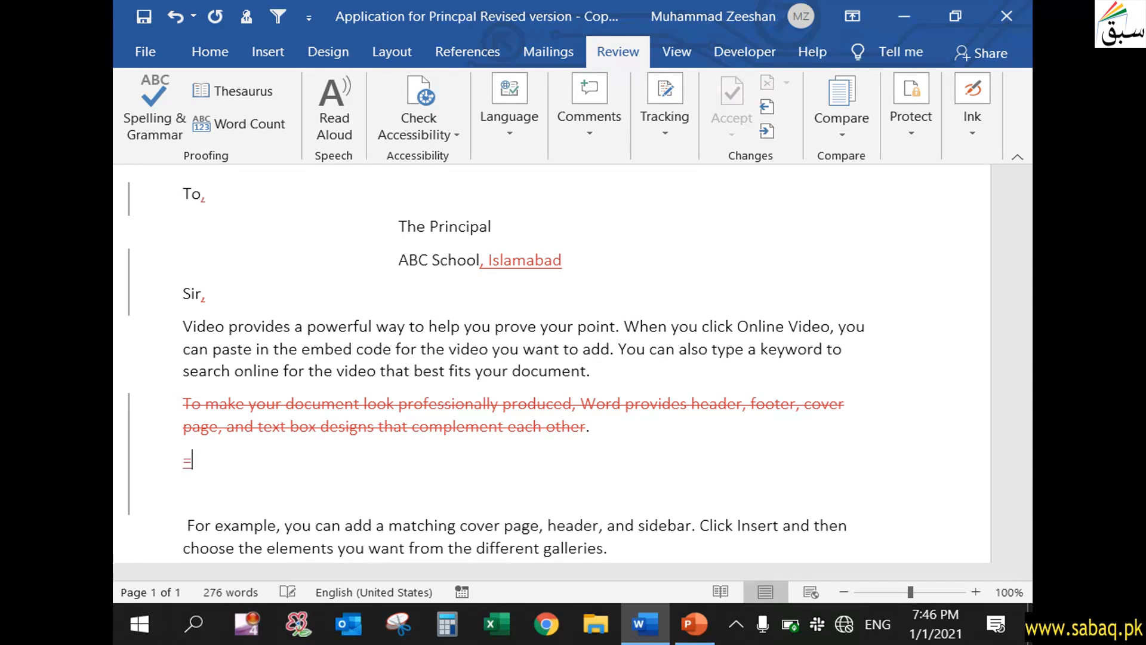
type("rand(2)")
key("Return")
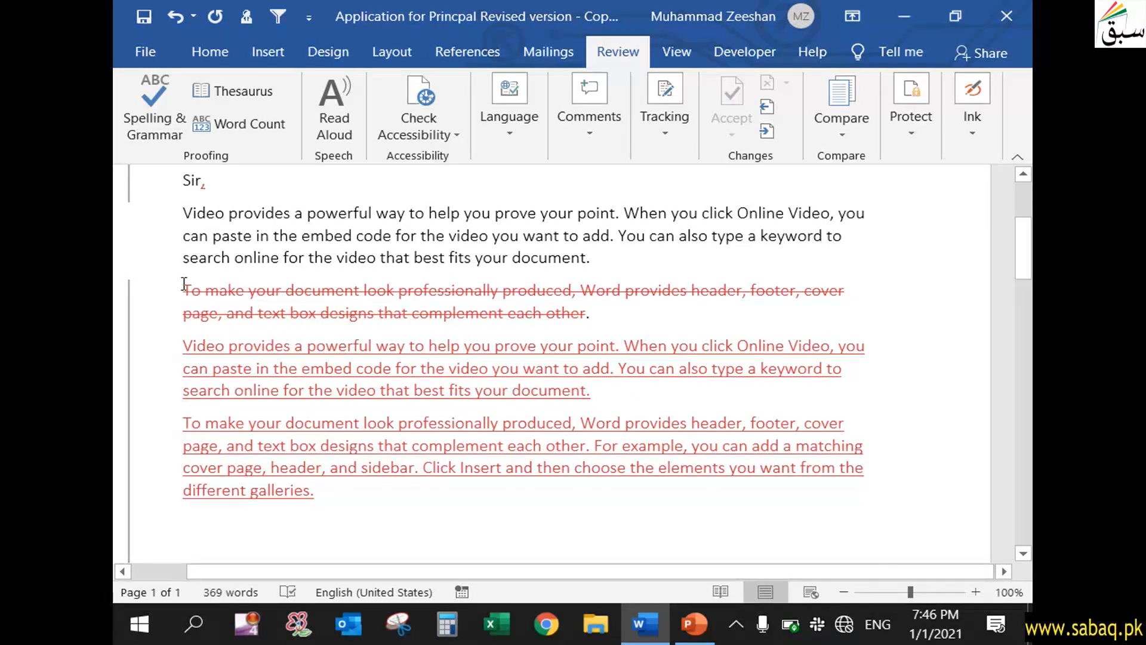
Review the tracked deletion, the two inserted paragraphs and the rest of the letter
left_click_drag(183, 287, 605, 312)
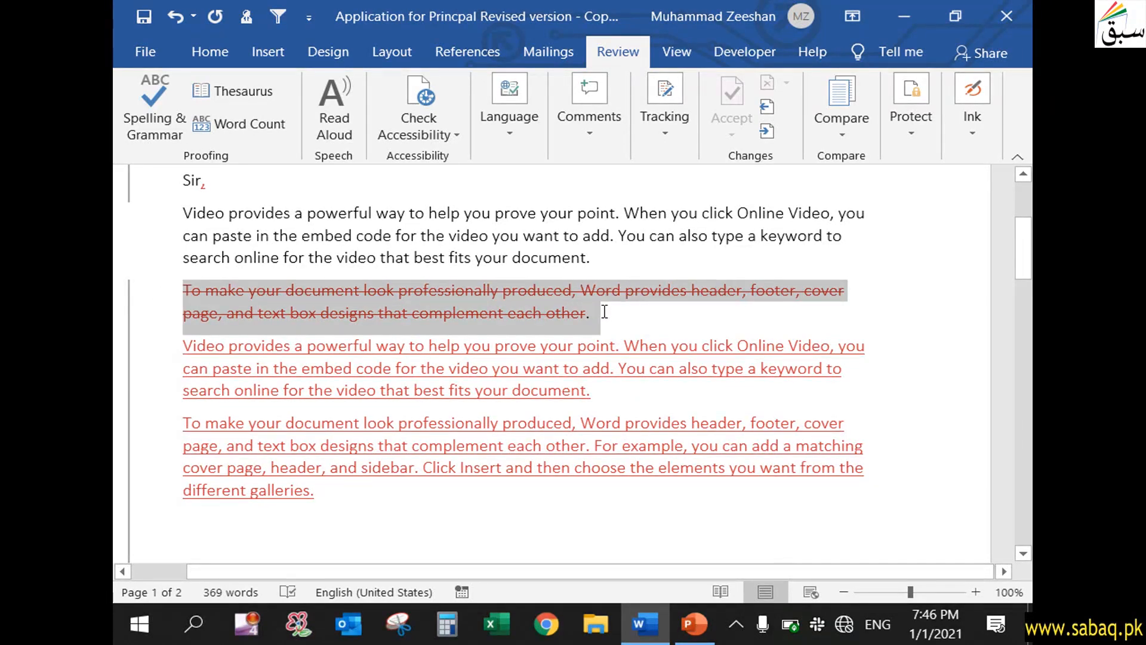
left_click(352, 512)
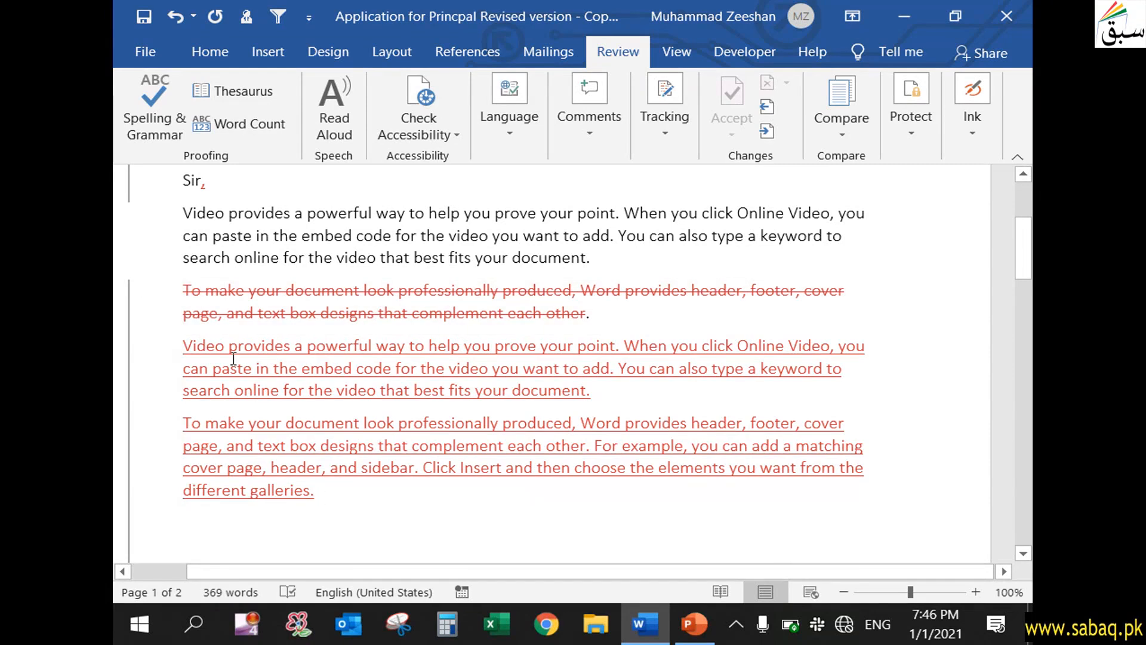
left_click_drag(177, 345, 334, 486)
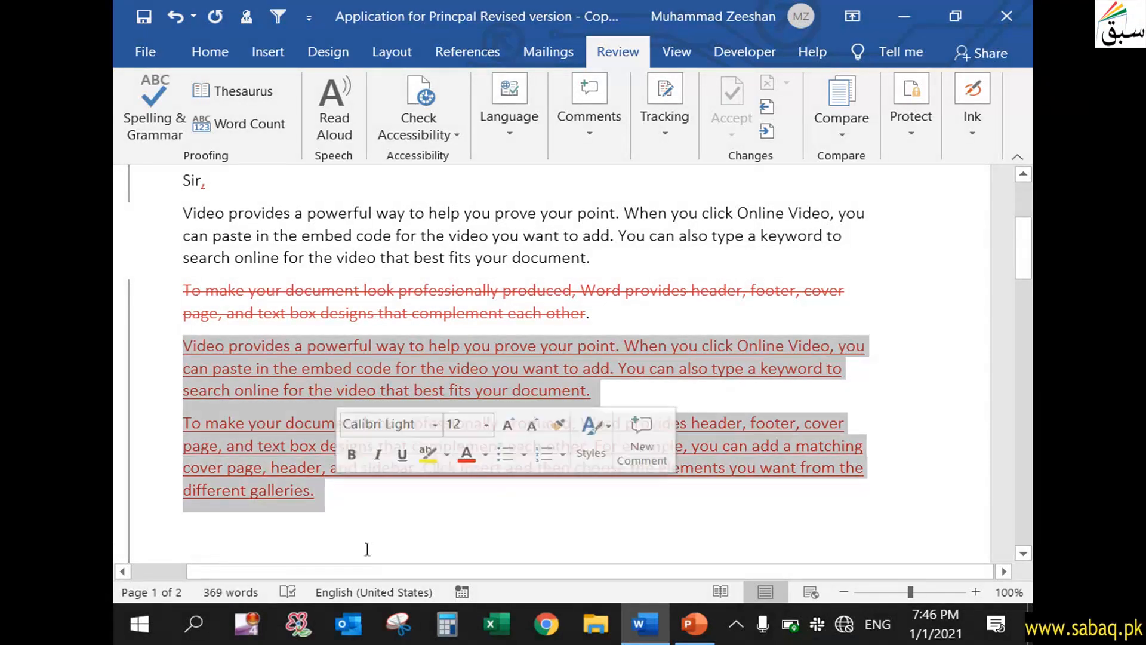
scroll(384, 452, "up", 2)
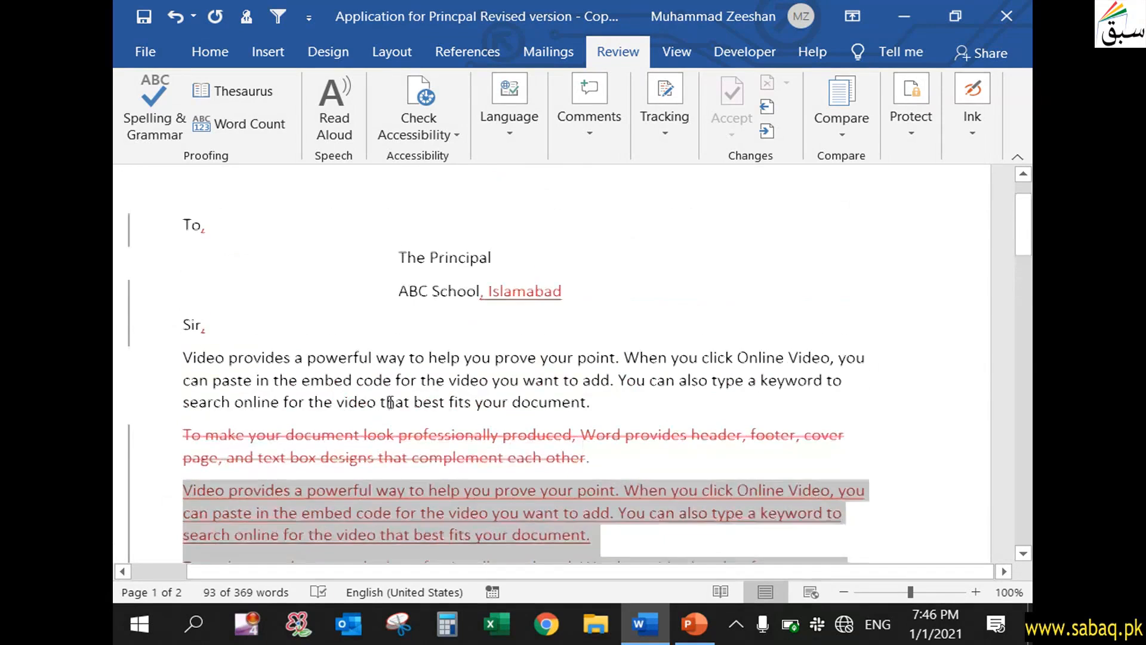
scroll(381, 402, "down", 3)
scroll(381, 401, "down", 5)
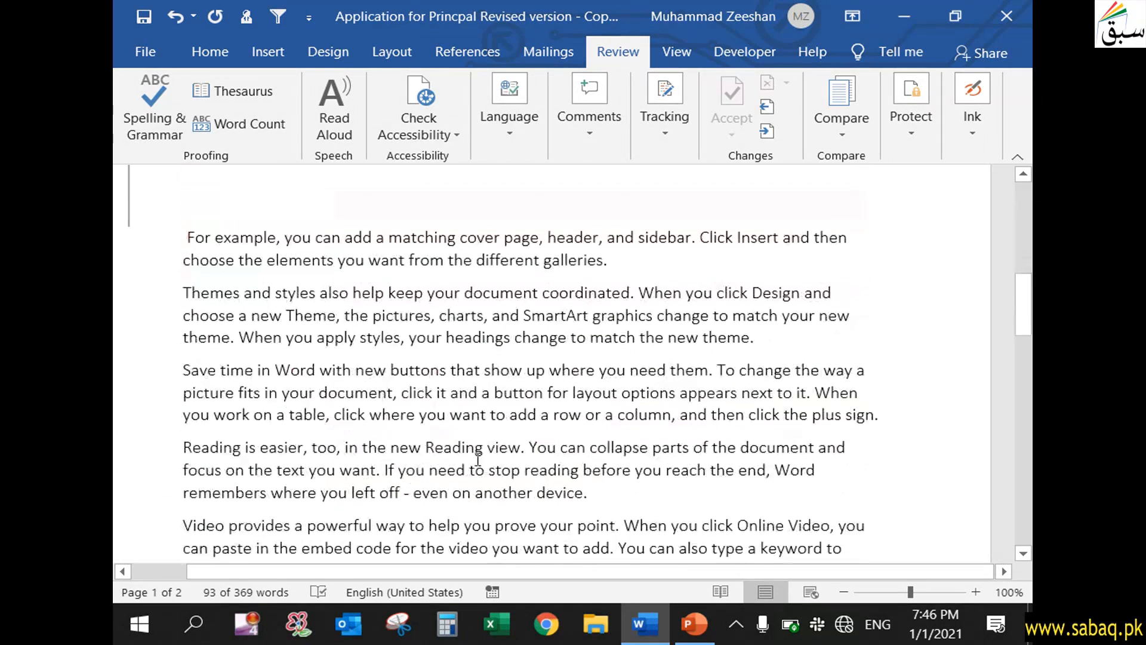
Colour the text "Reading is easier, too, in the new Reading view" with a light green Accent 6 theme colour
left_click(475, 469)
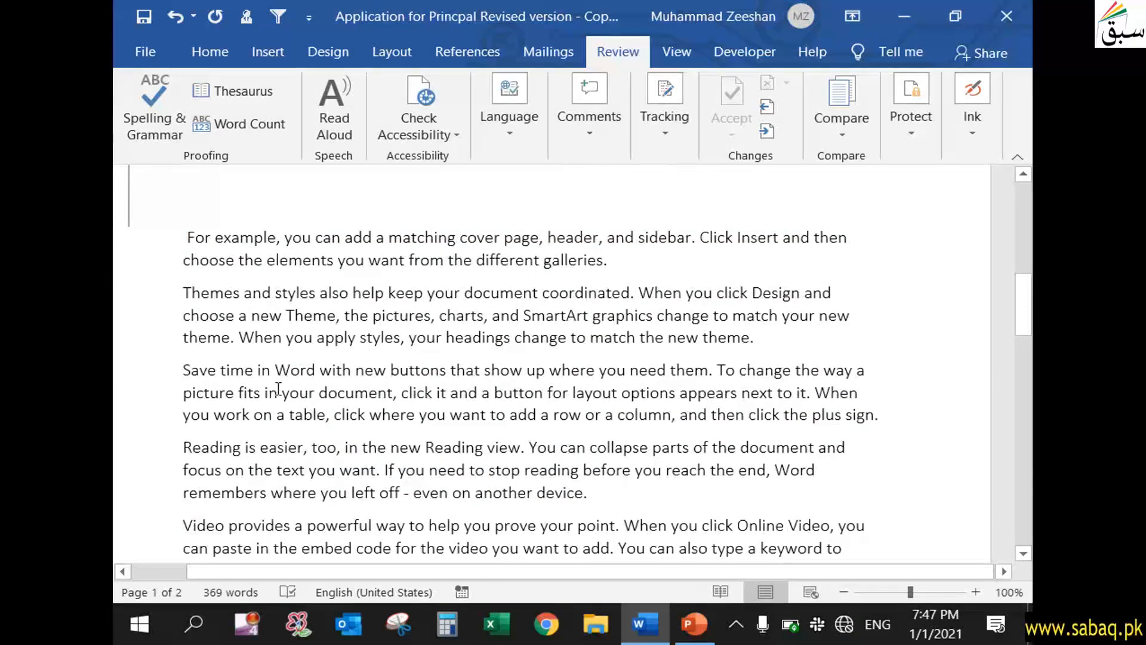
scroll(269, 391, "down", 3)
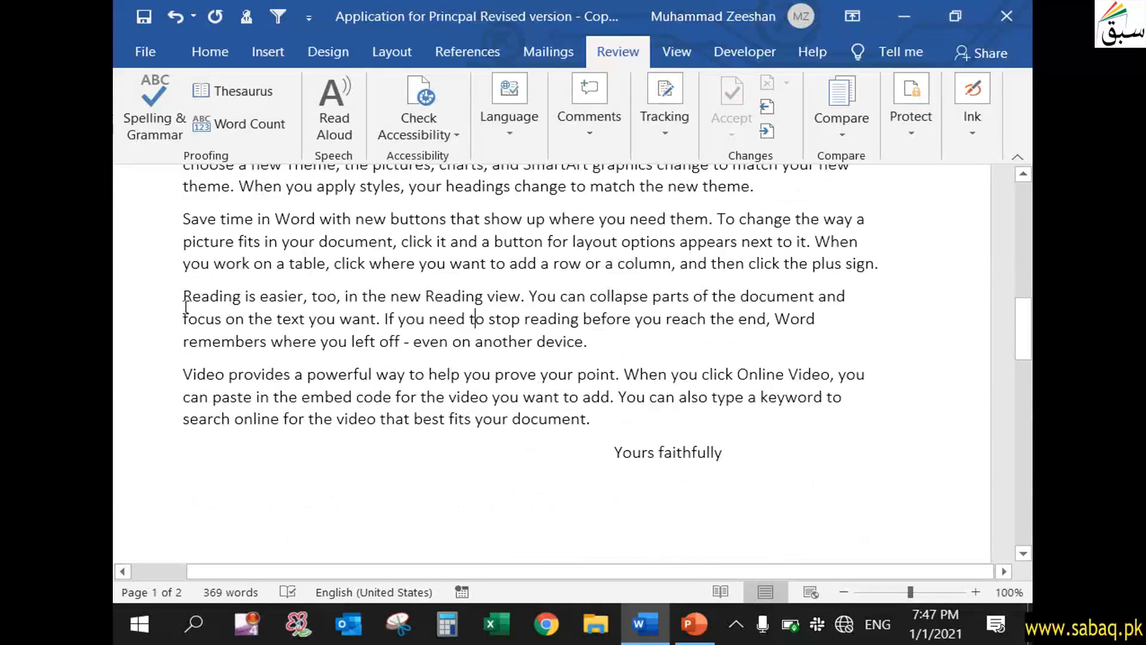
left_click_drag(183, 295, 520, 297)
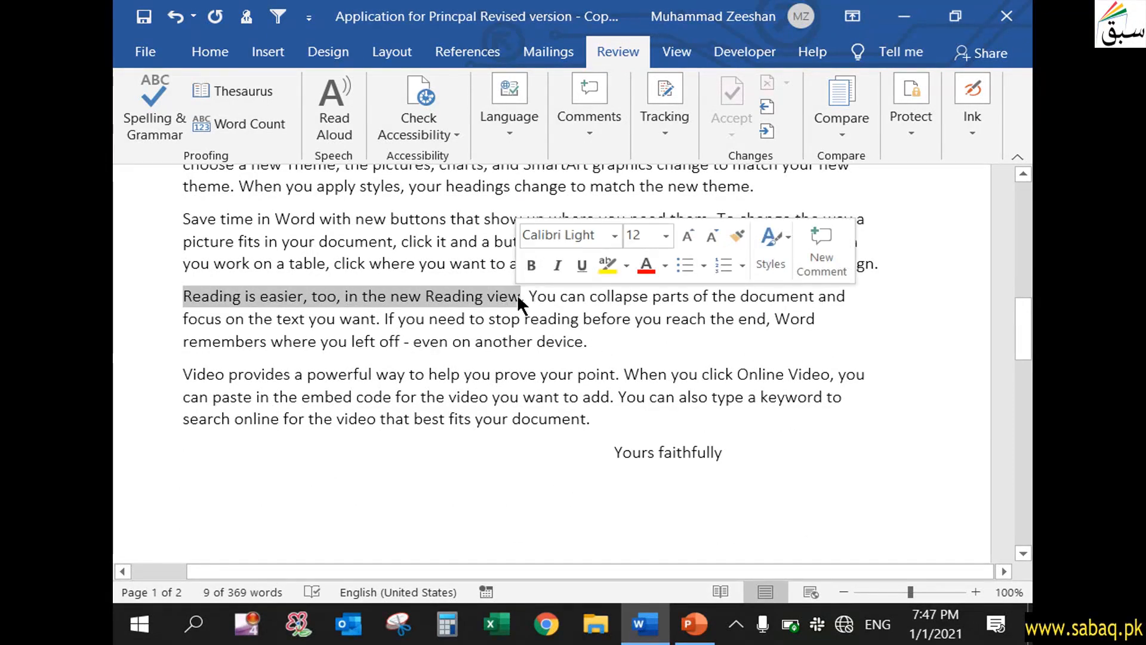
left_click(206, 54)
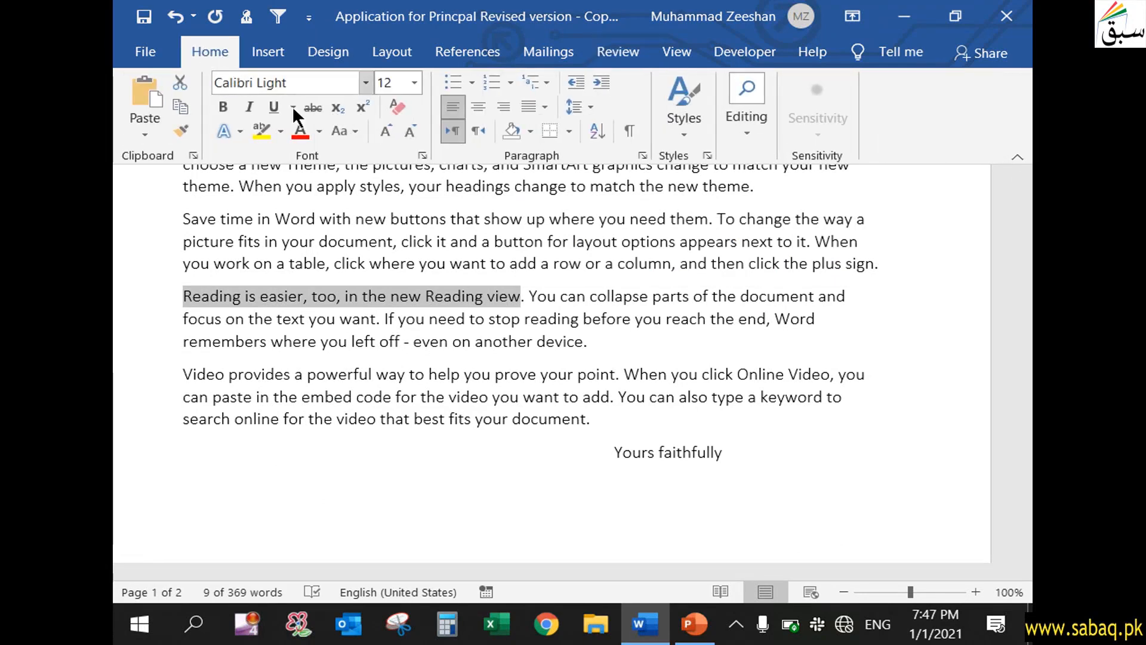
left_click(320, 131)
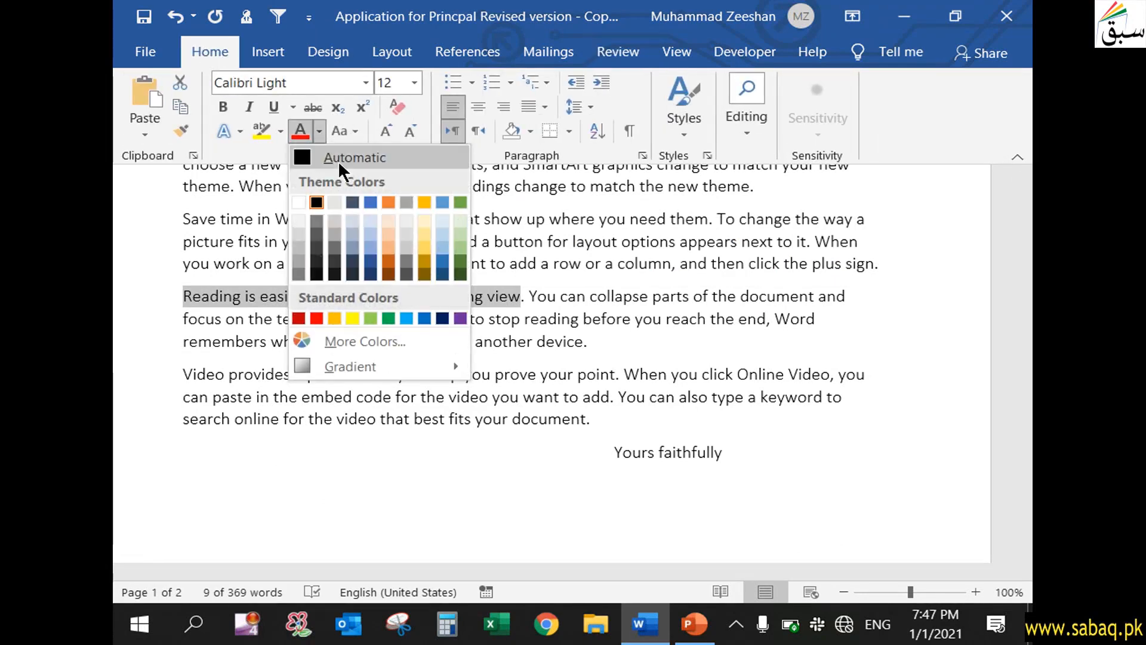
left_click(458, 244)
left_click(390, 341)
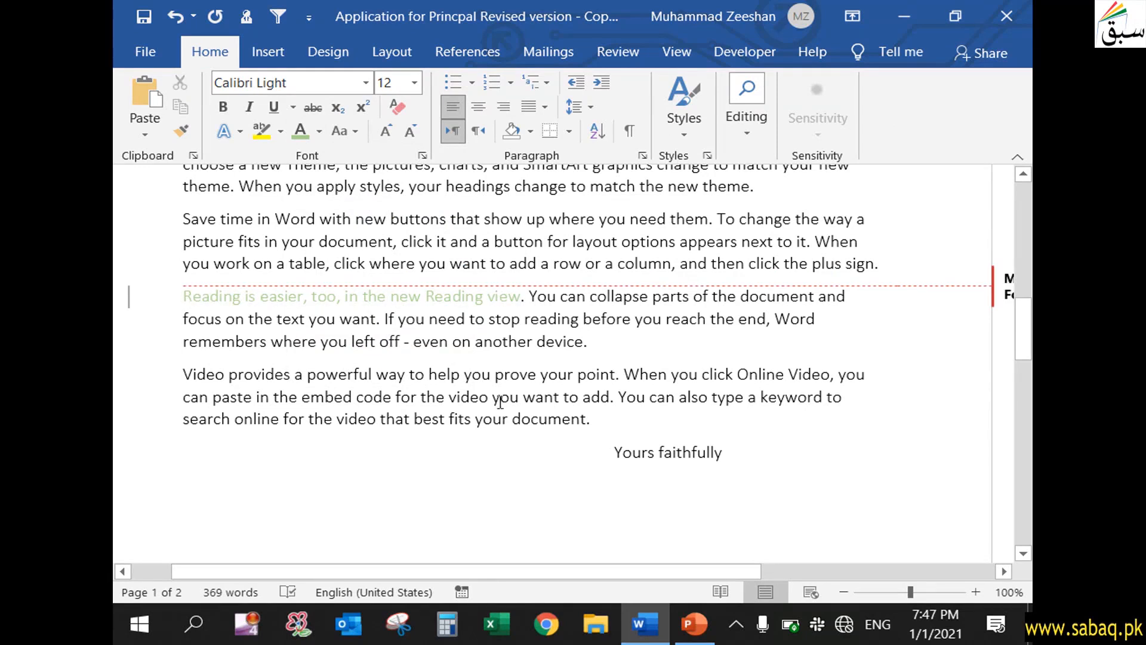
Make the green text "Reading is easier, too, in the new Reading view" bold and set its font size to 22
left_click_drag(184, 296, 519, 295)
left_click(222, 108)
left_click(415, 82)
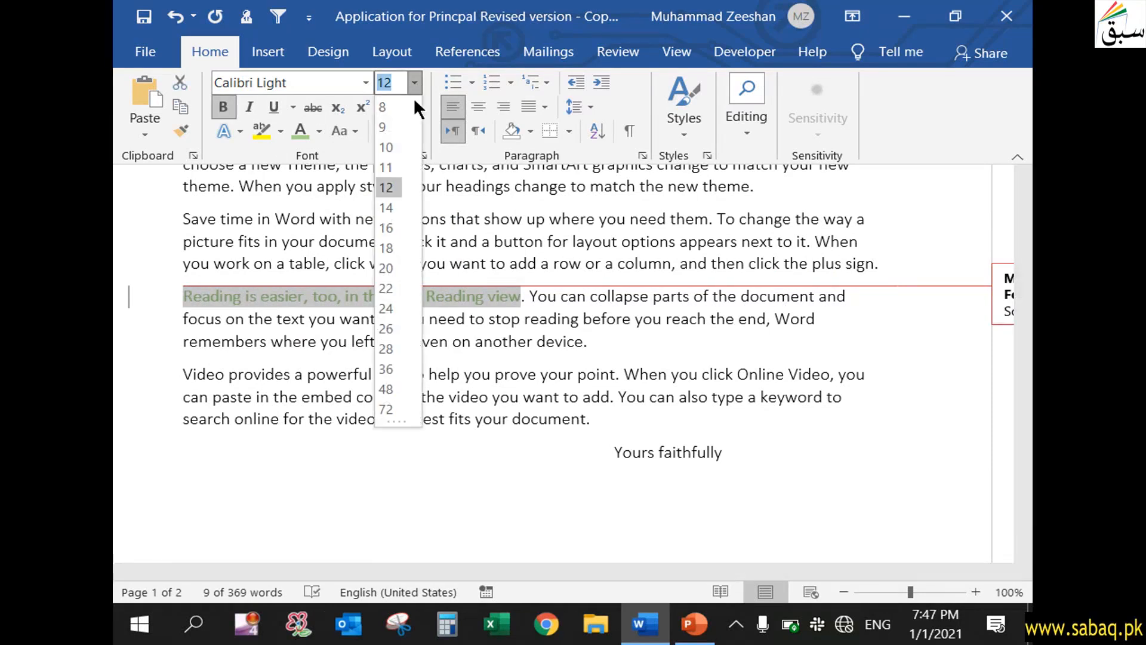
left_click(386, 289)
left_click(602, 423)
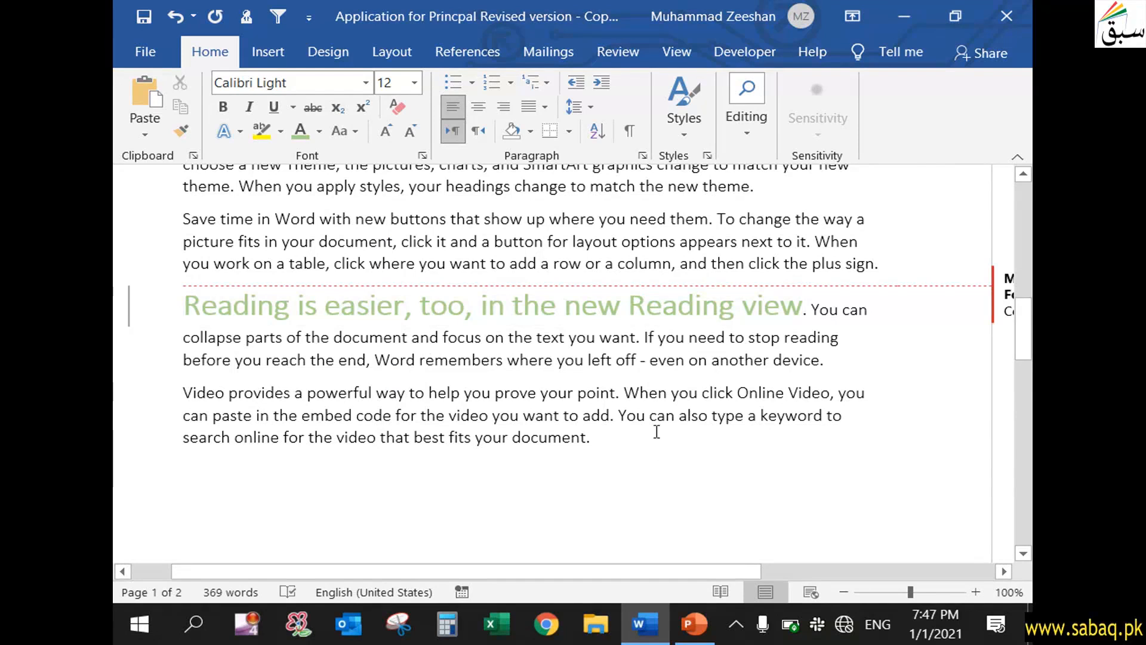
Display the letter with No Markup to view its revised text, and return the display to All Markup
scroll(647, 418, "down", 3)
scroll(648, 417, "up", 7)
scroll(651, 416, "up", 8)
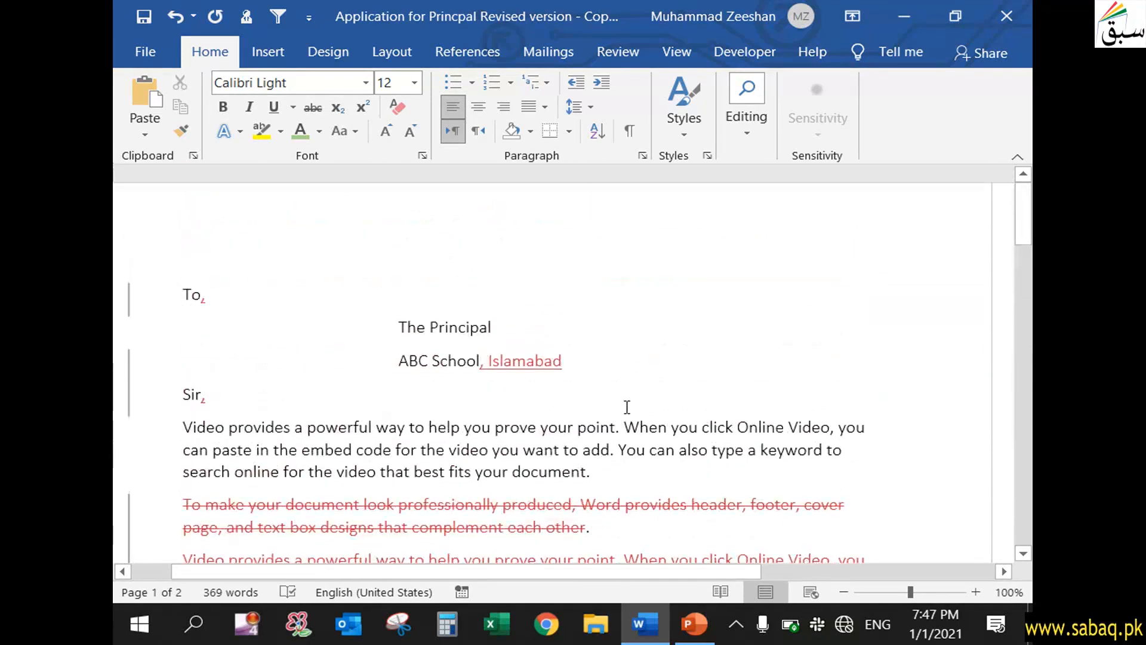
left_click(619, 53)
left_click(685, 122)
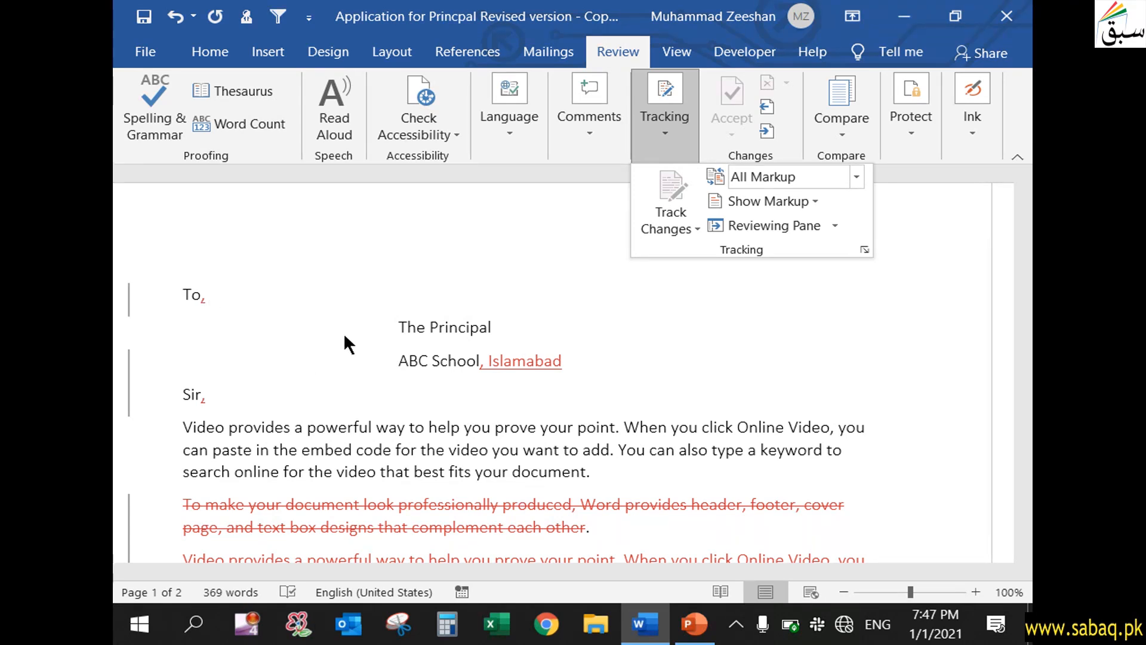
left_click(858, 176)
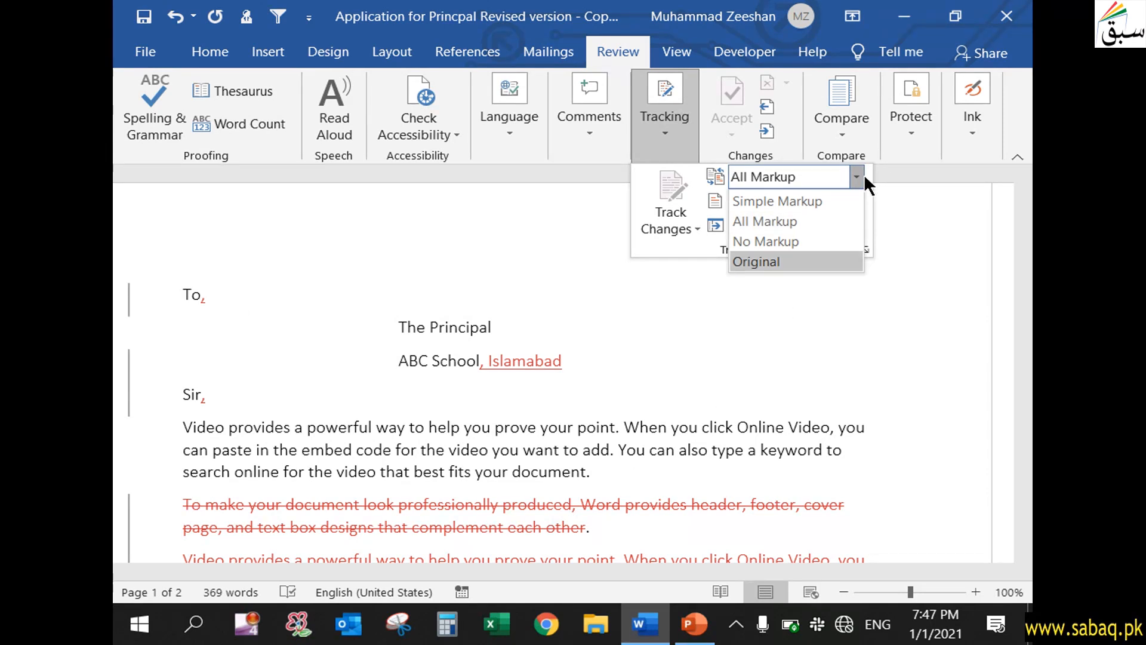
left_click(827, 242)
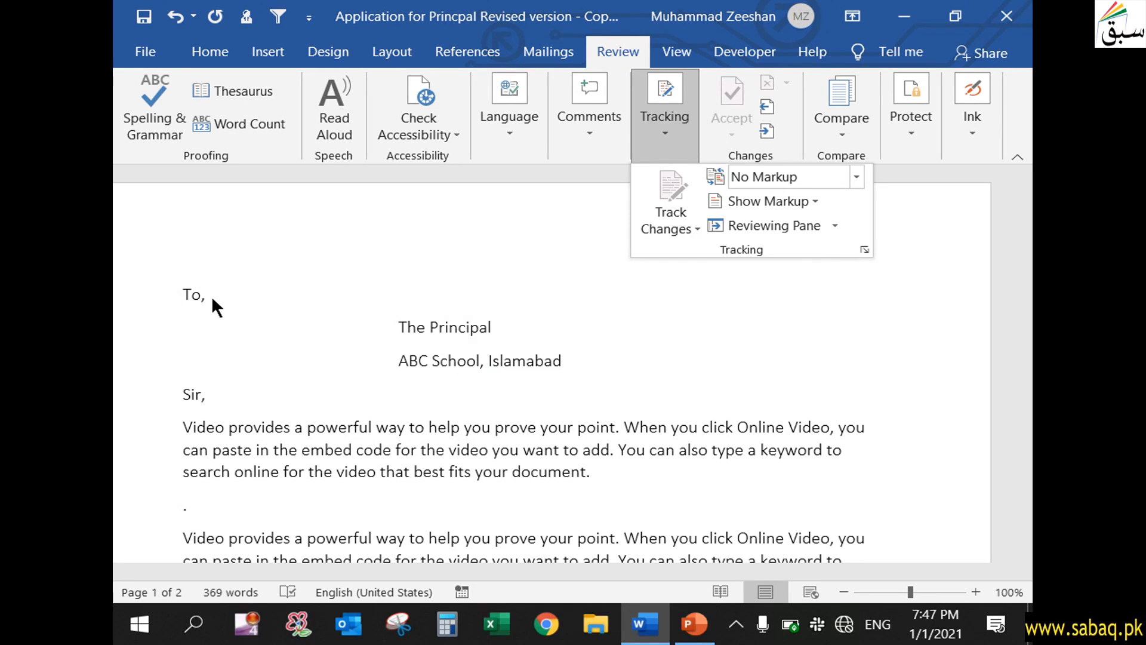
left_click(857, 174)
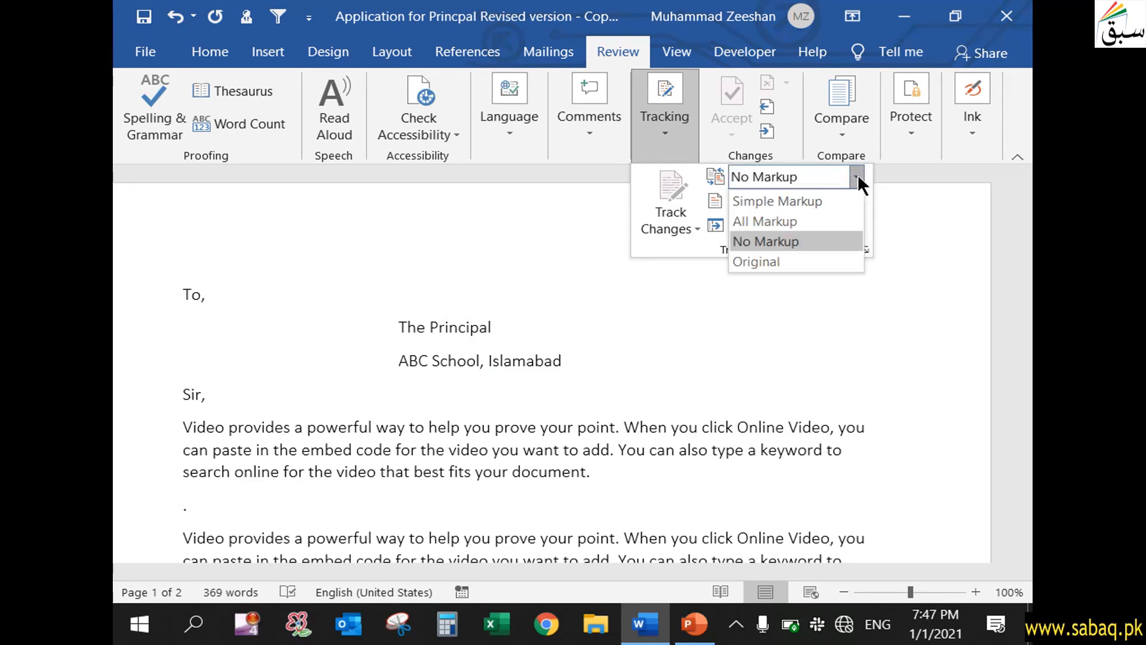
left_click(825, 220)
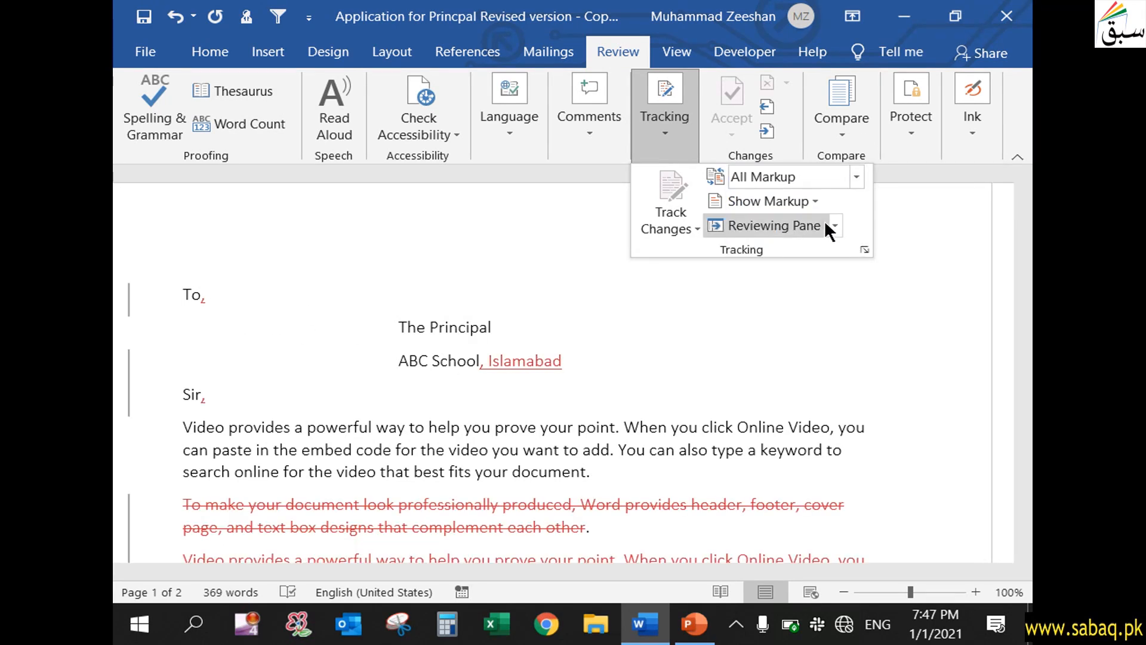
Switch the review display to Simple Markup and reveal the tracked changes using the change line beside "To,"
left_click(857, 177)
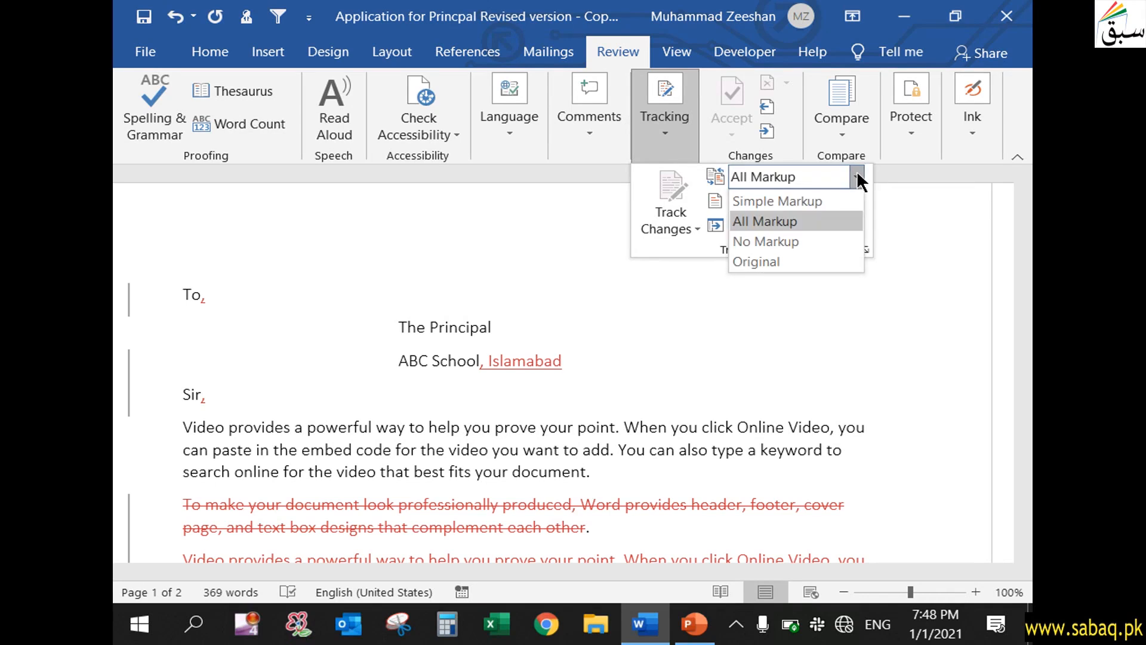
left_click(825, 202)
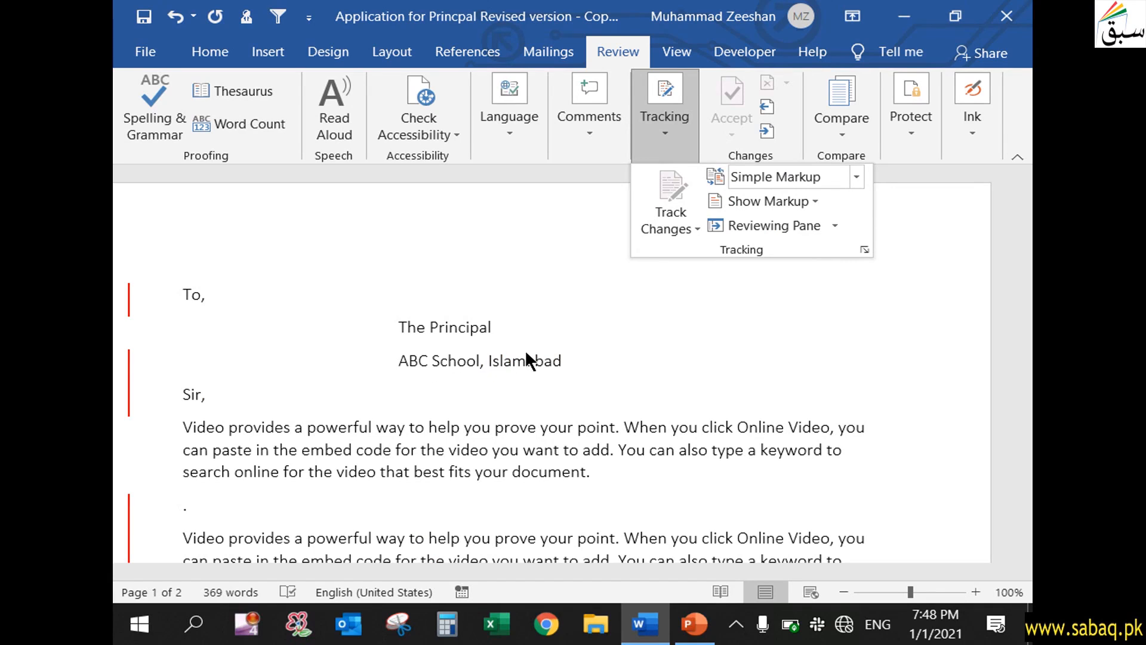
scroll(561, 429, "down", 2)
scroll(563, 430, "up", 2)
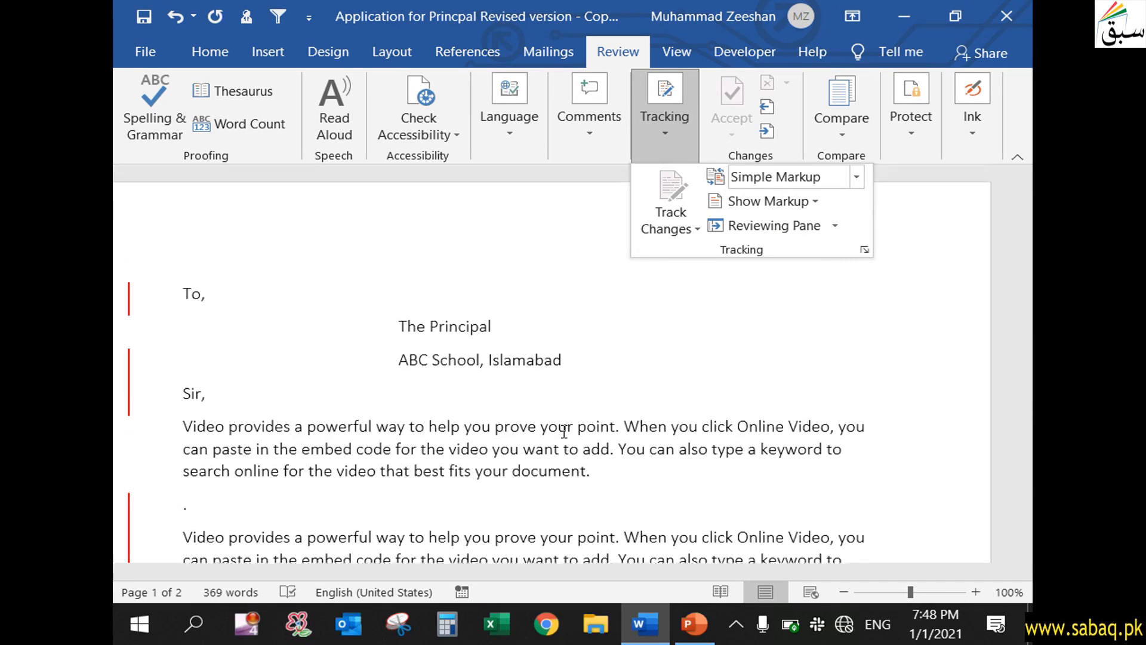
left_click(127, 300)
left_click(129, 301)
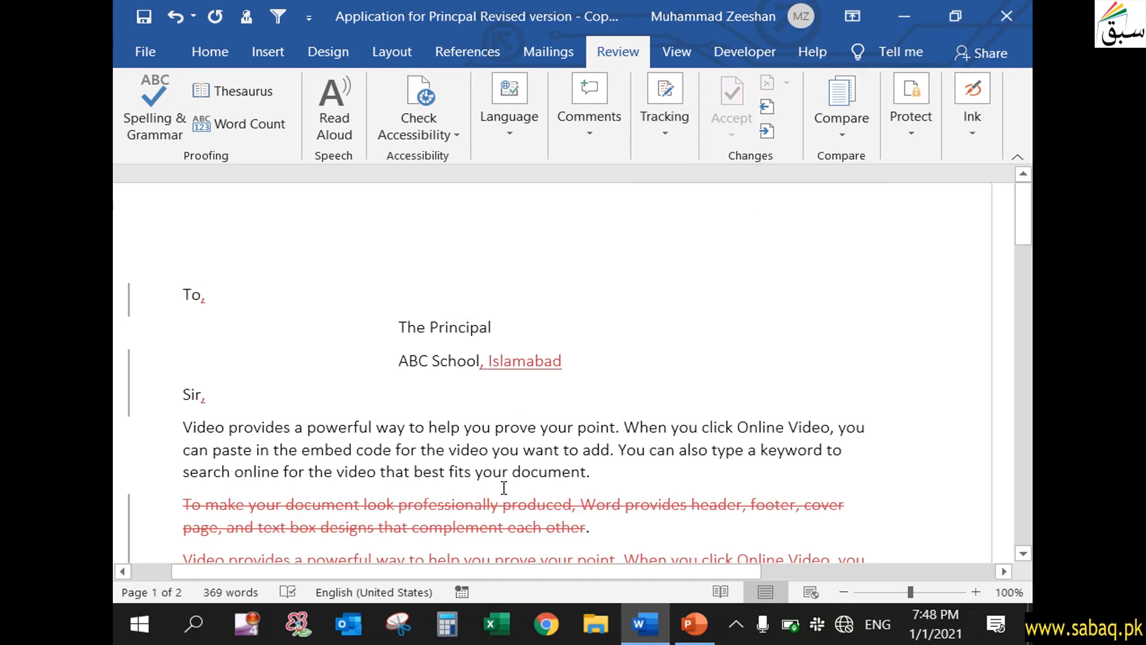
Look over the revealed changes and collapse them to Simple Markup using the change line beside "To,"
scroll(476, 439, "down", 2)
scroll(476, 439, "down", 2)
scroll(298, 391, "up", 3)
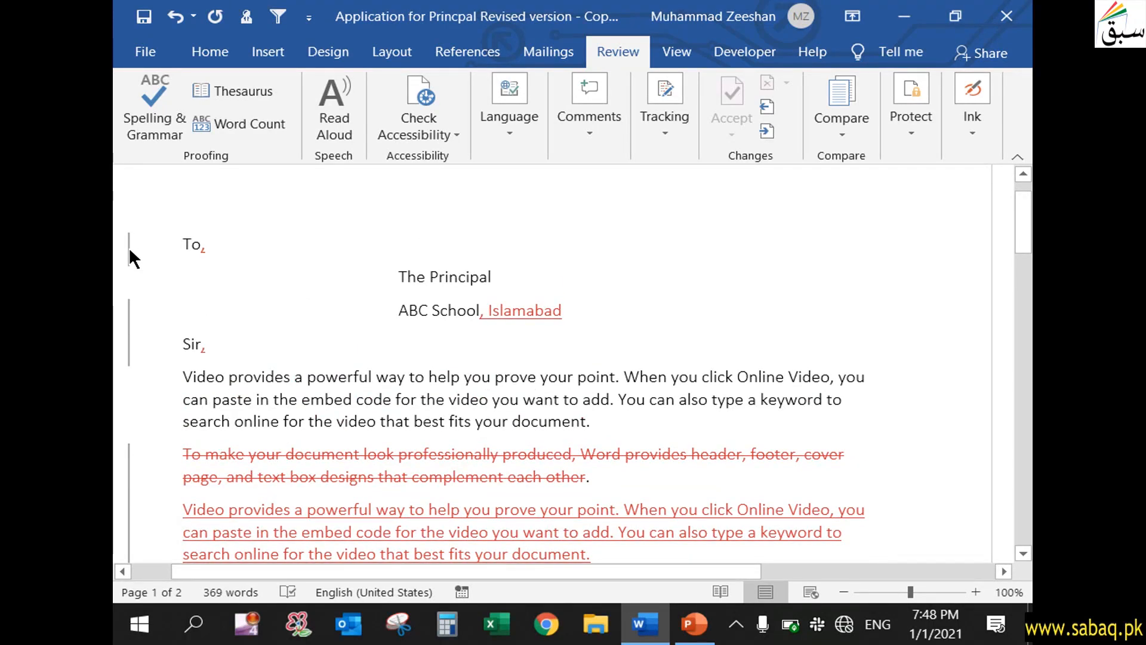
left_click(129, 247)
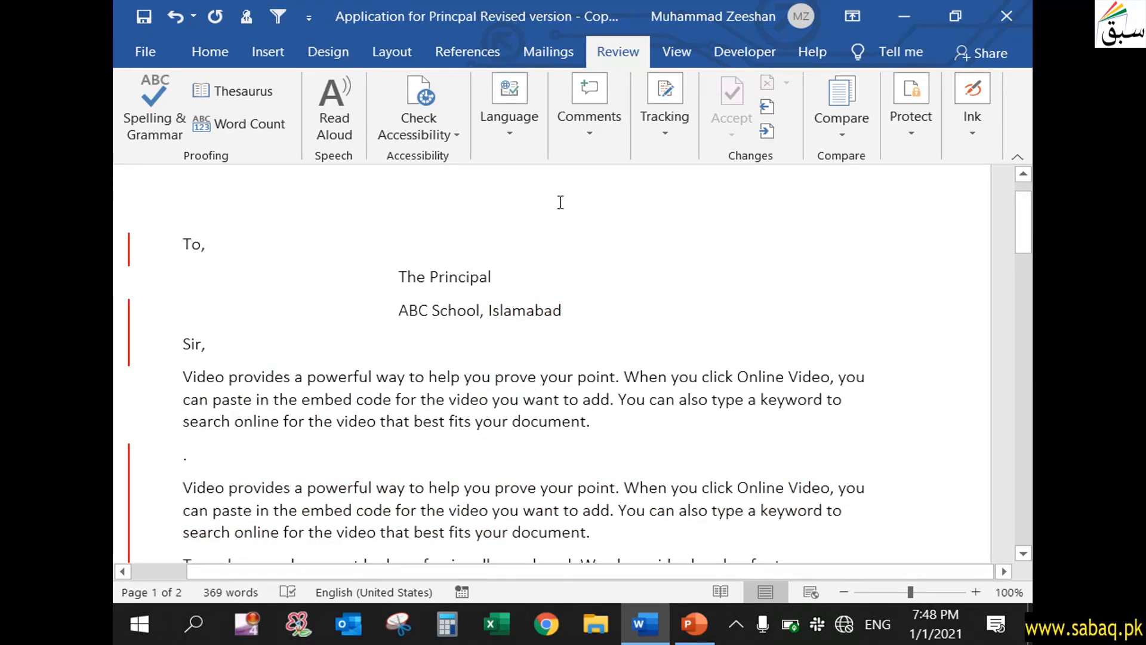
Display the Original version of the letter, and return the review display to All Markup
left_click(666, 135)
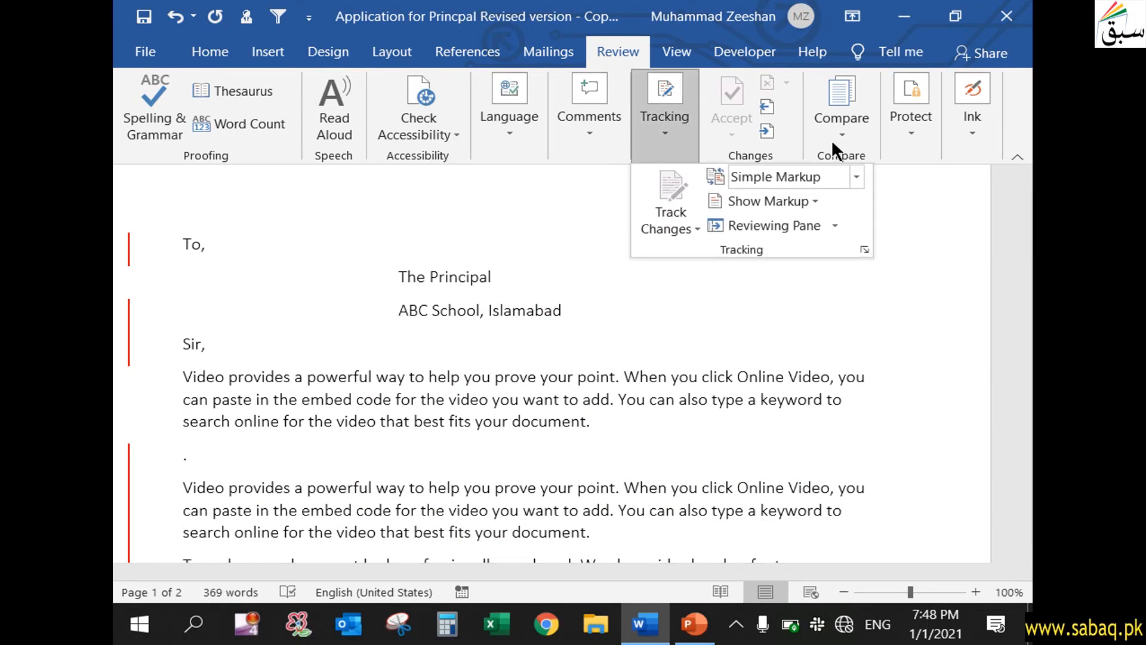
left_click(858, 176)
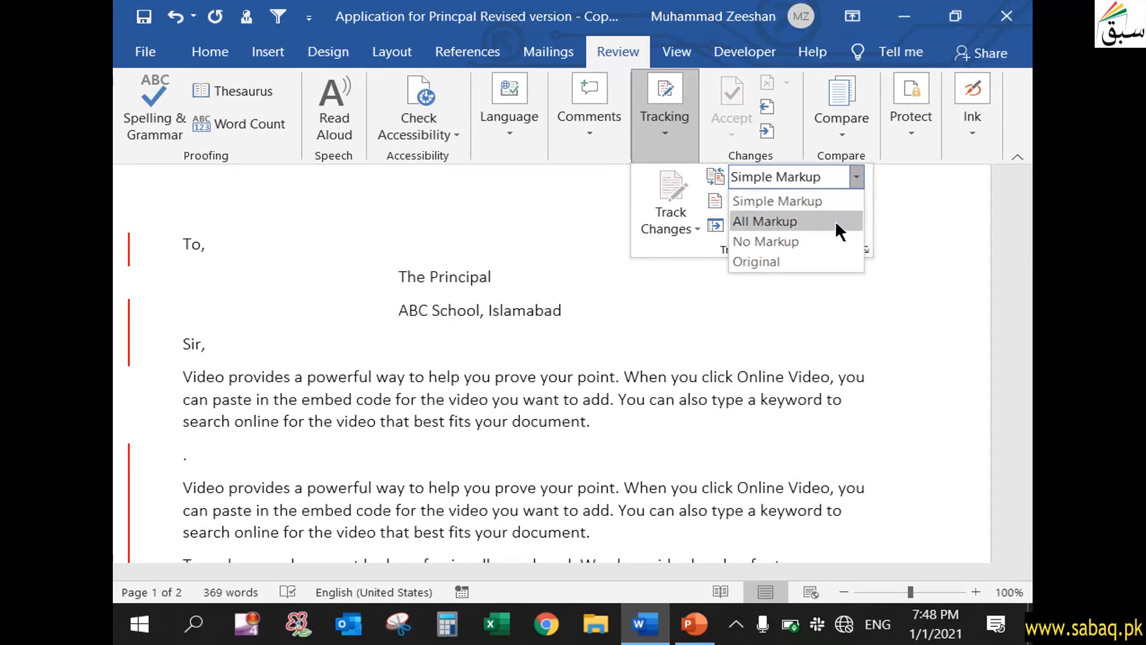
left_click(812, 261)
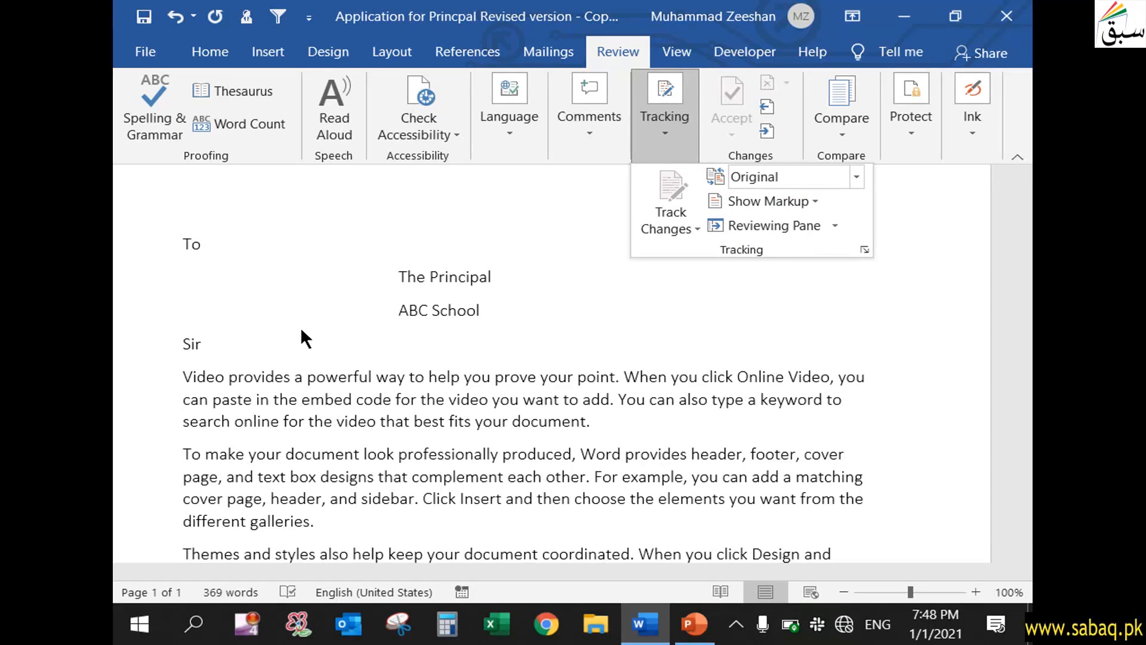
left_click(858, 174)
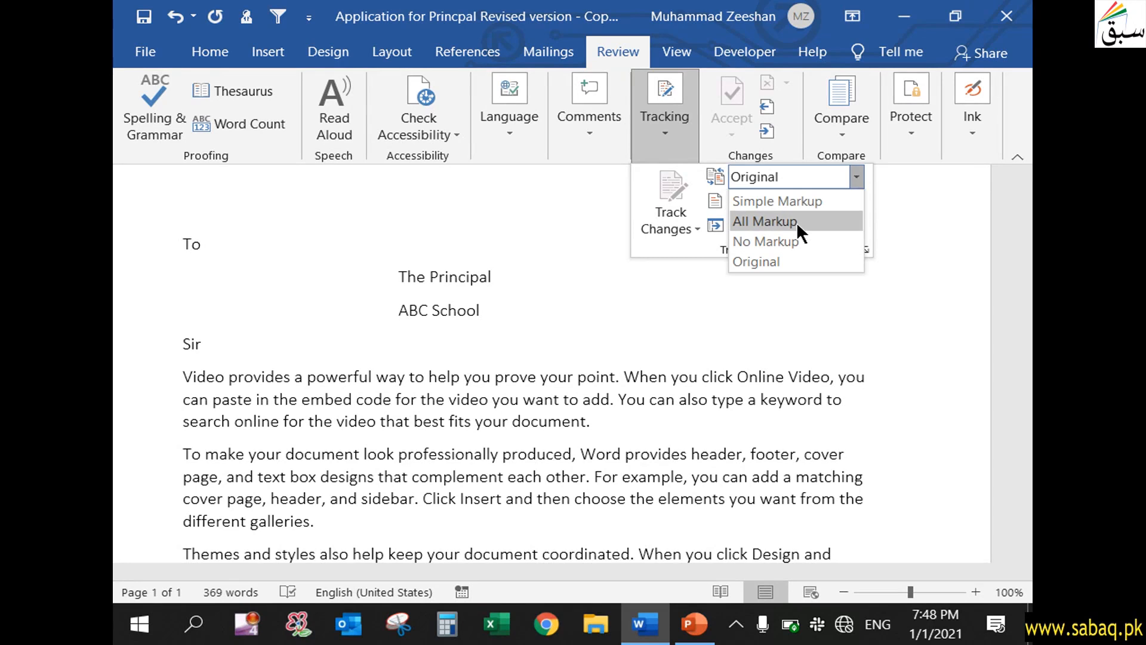
left_click(797, 223)
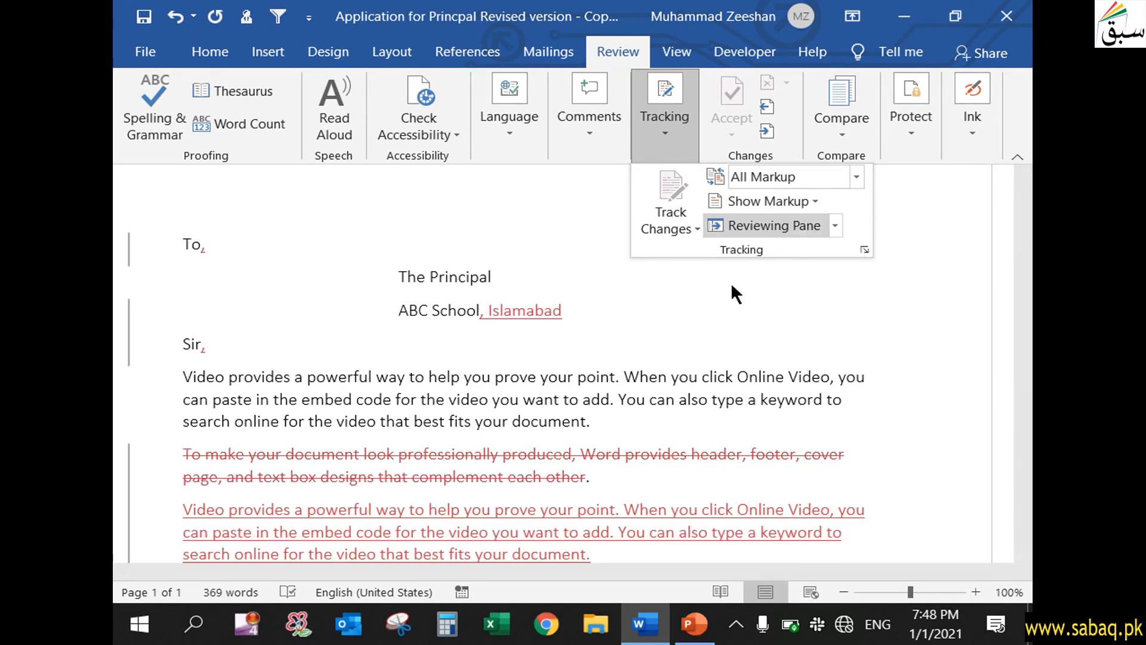
Set the markup balloons option to show revisions in balloons
left_click(819, 201)
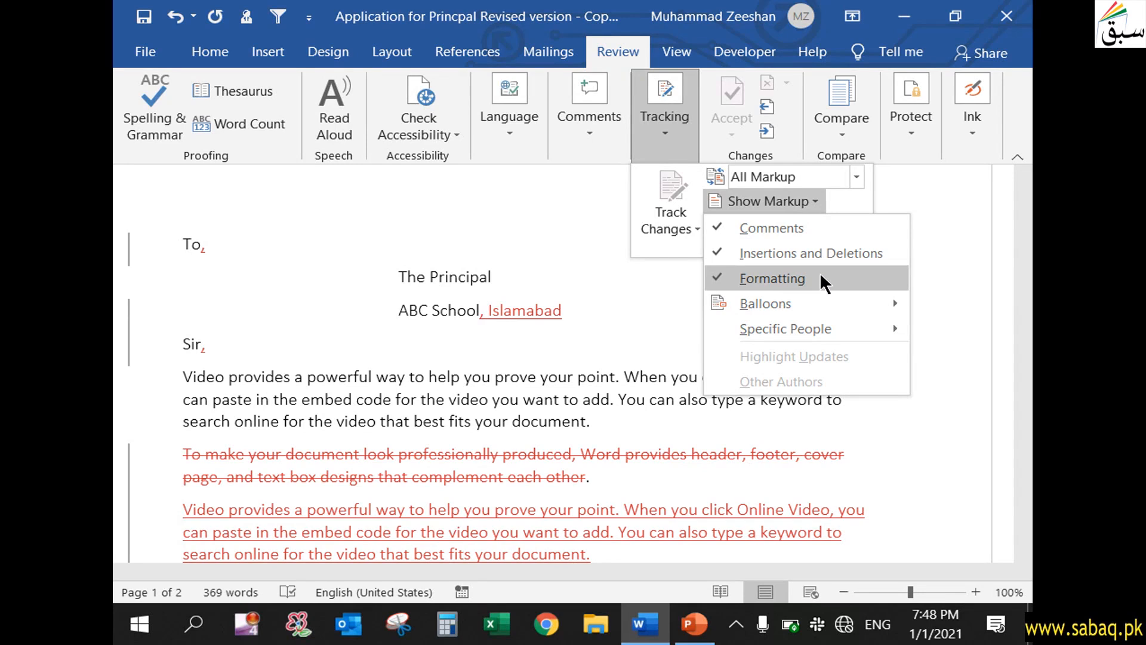
mouse_move(891, 308)
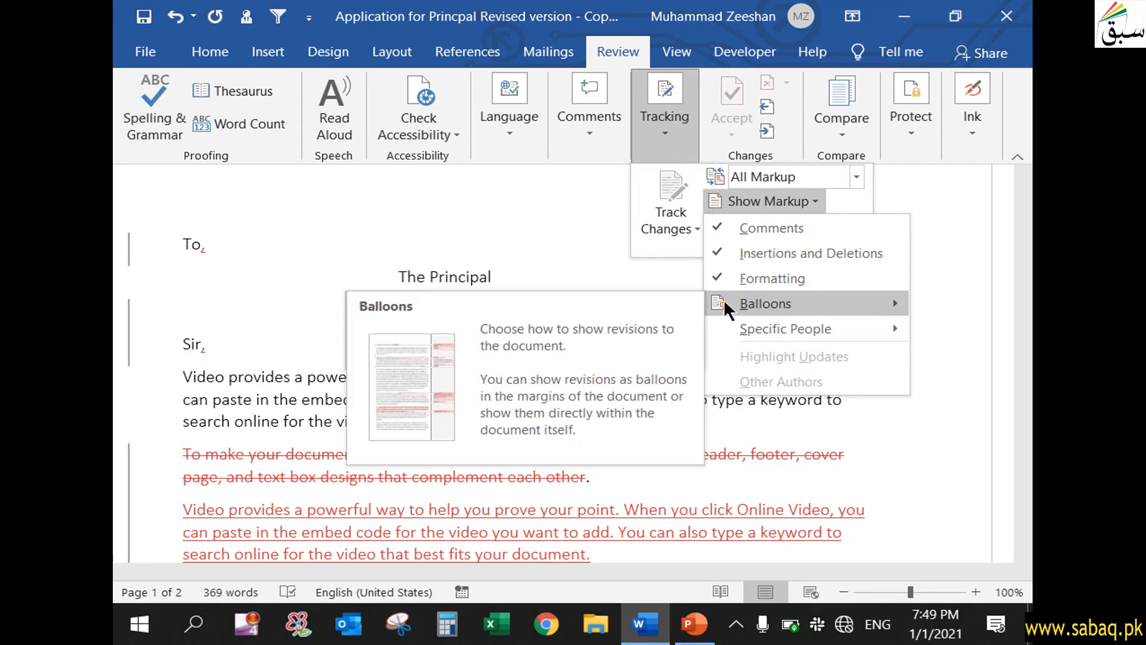
left_click(635, 300)
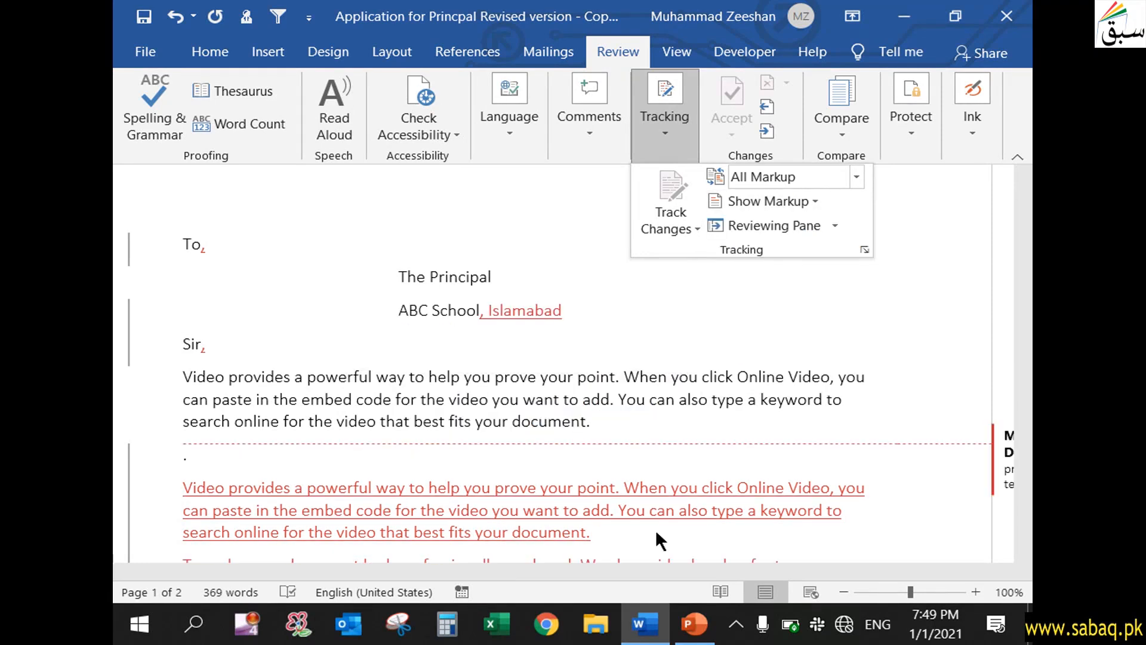
Examine the deletion and formatting balloons in the markup area alongside the letter
scroll(639, 518, "down", 1)
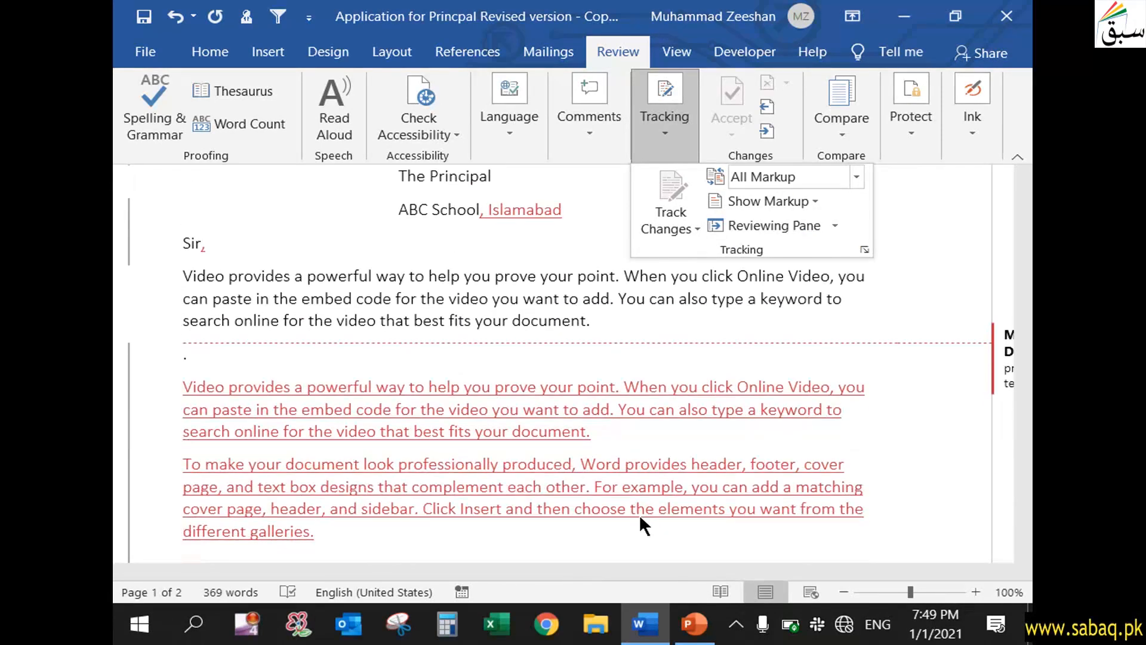
scroll(640, 514, "up", 2)
scroll(617, 507, "down", 1)
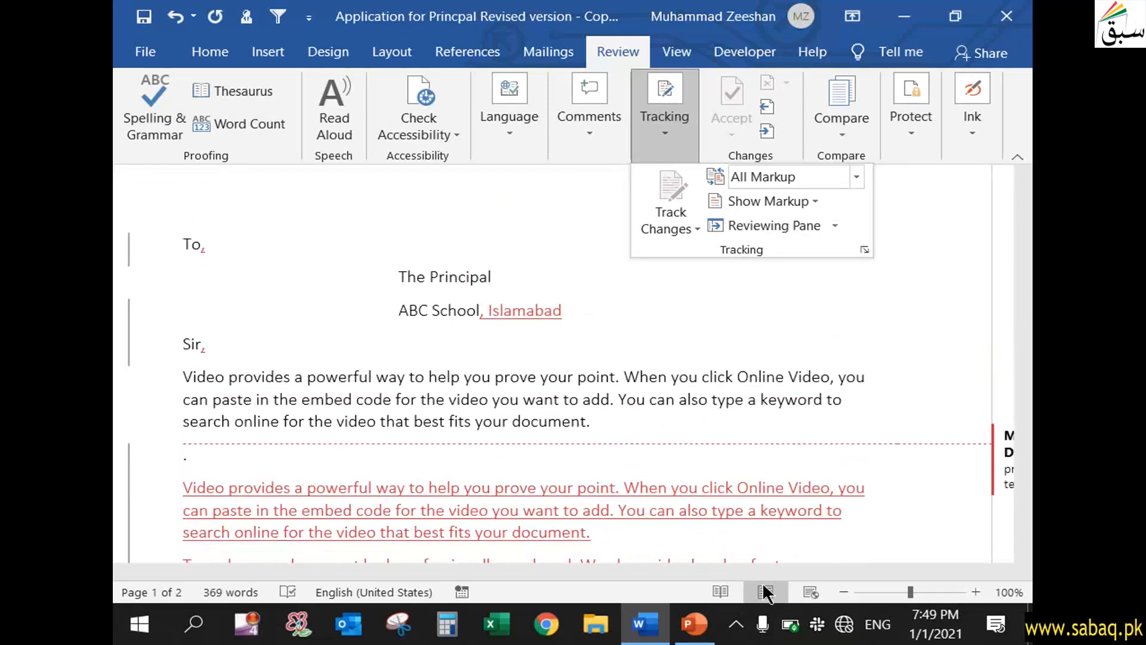
scroll(1012, 524, "down", 2)
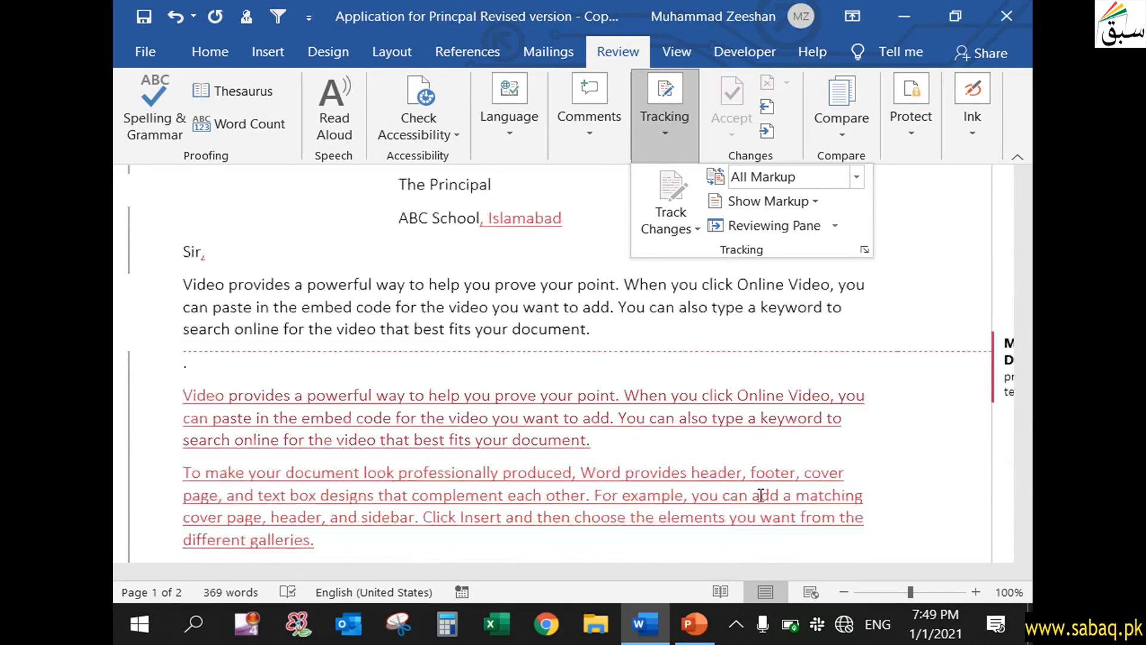
left_click_drag(575, 564, 761, 563)
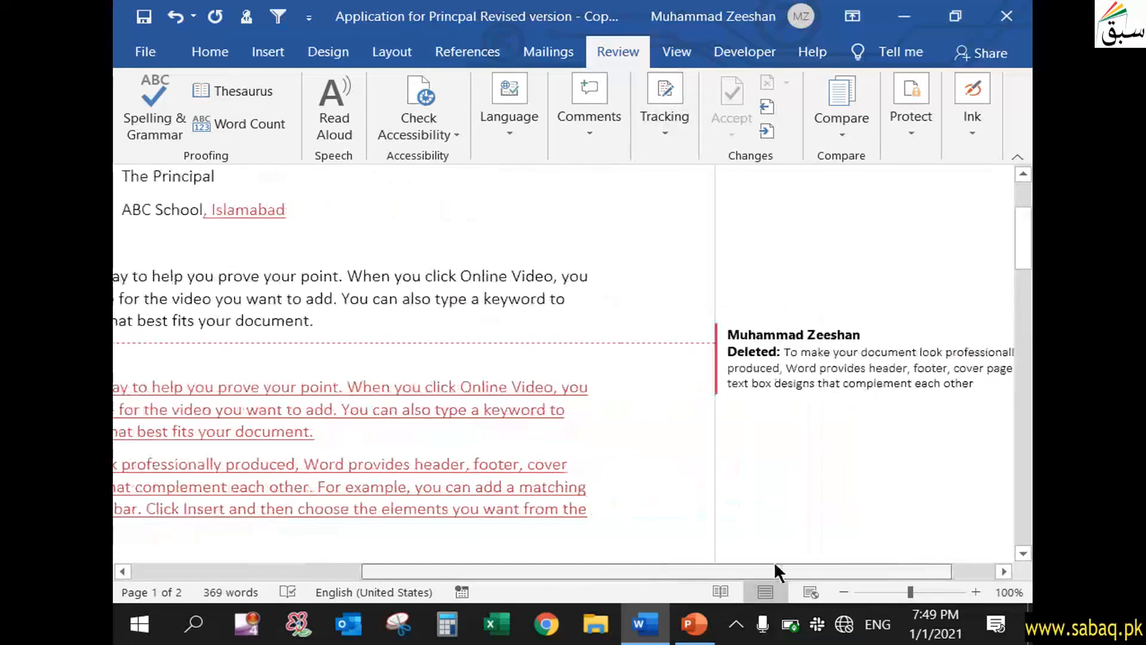
scroll(773, 366, "down", 10)
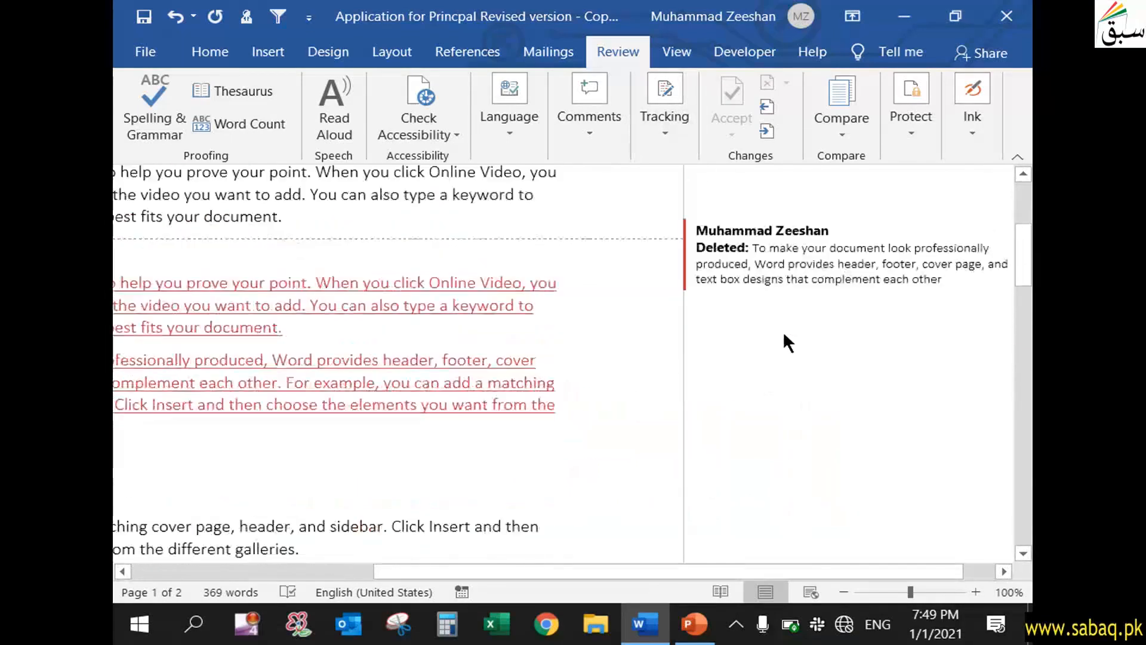
scroll(758, 394, "down", 4)
scroll(760, 406, "up", 10)
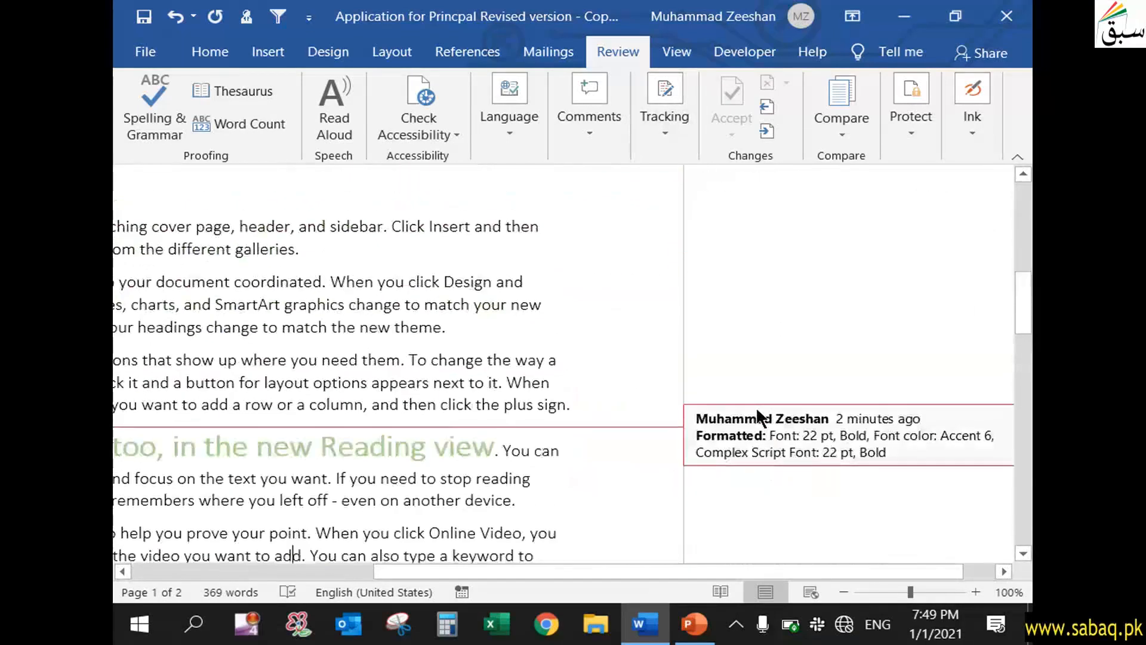
scroll(758, 412, "up", 5)
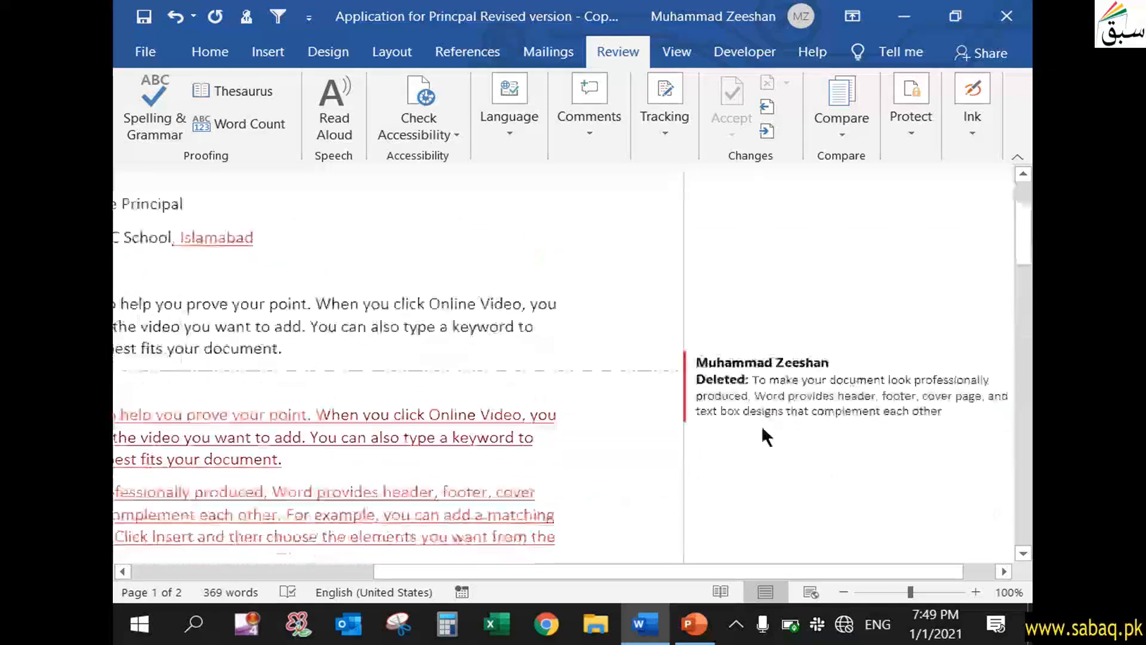
Look over the Show Markup options for comments, insertions and deletions, formatting, balloons and specific people
left_click_drag(797, 571, 479, 552)
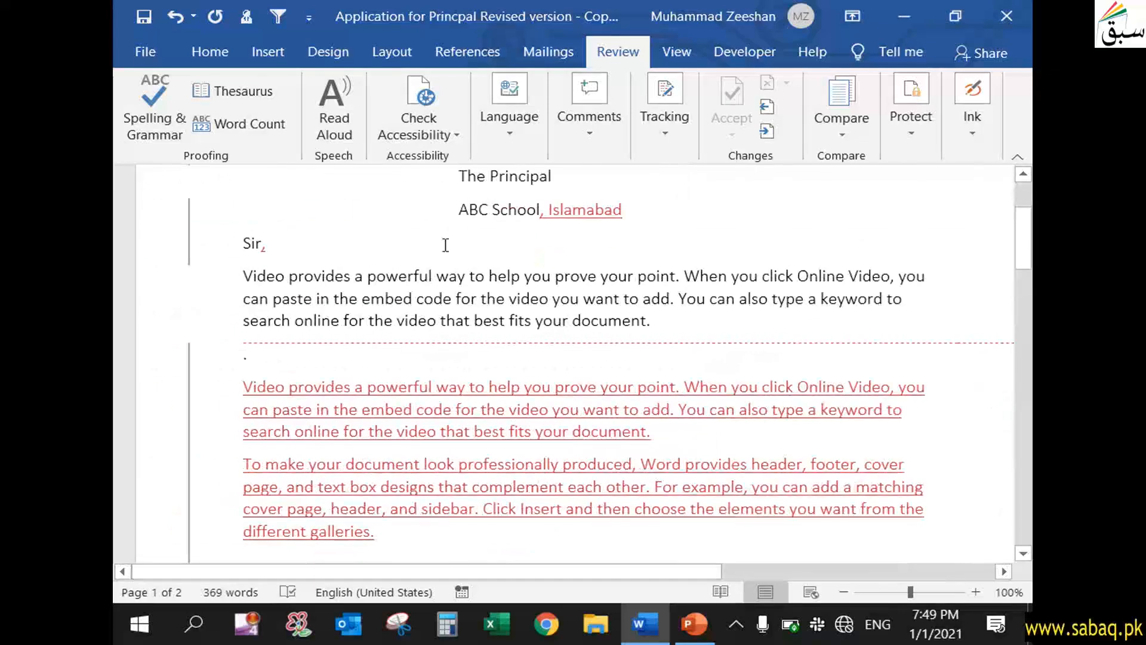
left_click(672, 127)
left_click(813, 206)
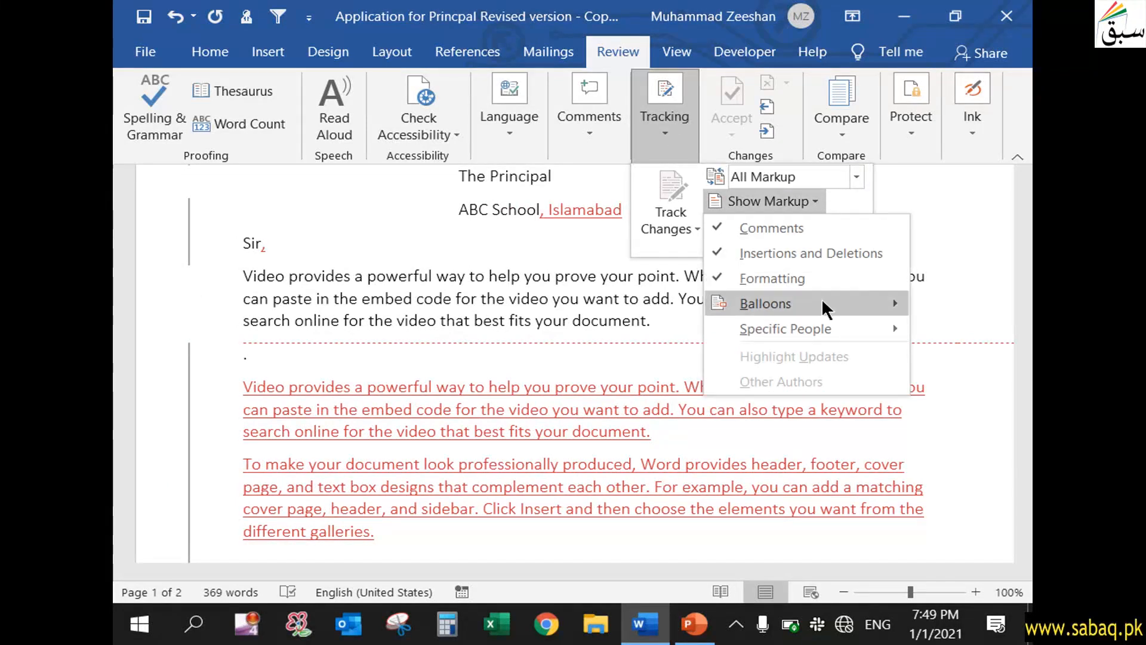
mouse_move(831, 329)
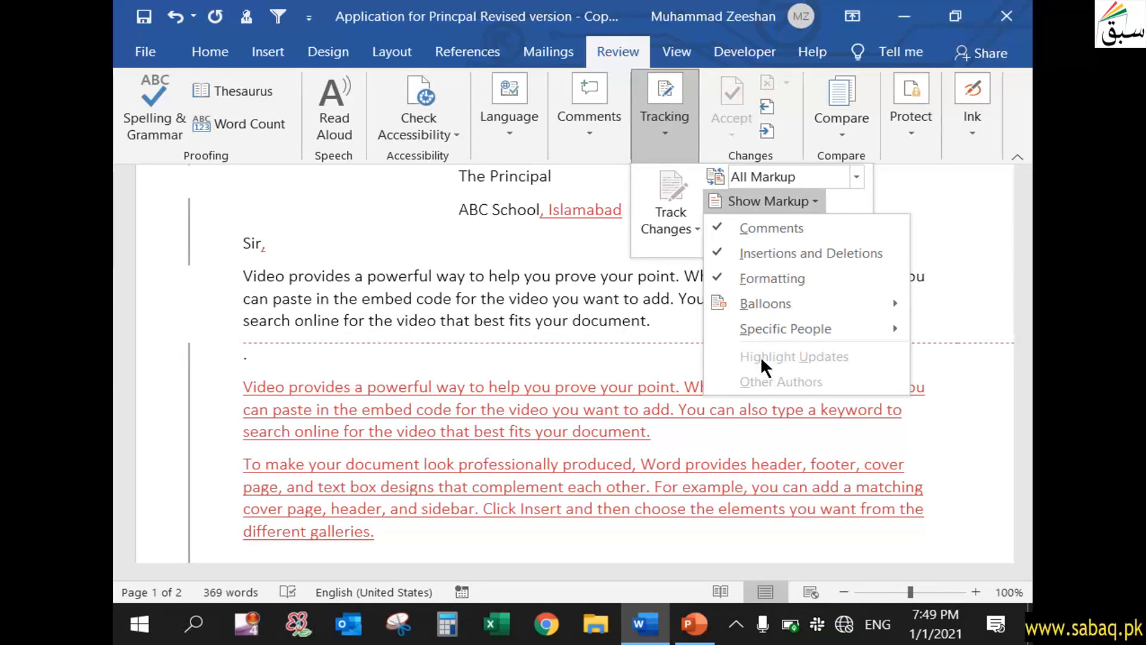
left_click(848, 200)
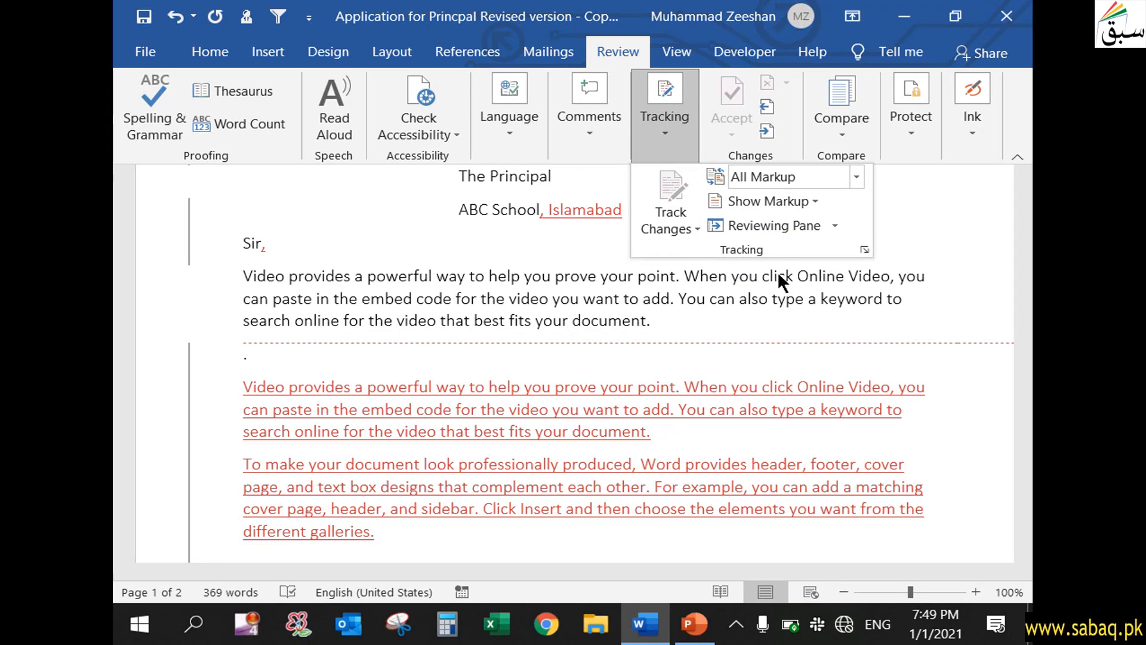
Open the vertical Reviewing Pane and go through its listed insertions, deletion and formatting change
left_click(836, 225)
left_click(838, 245)
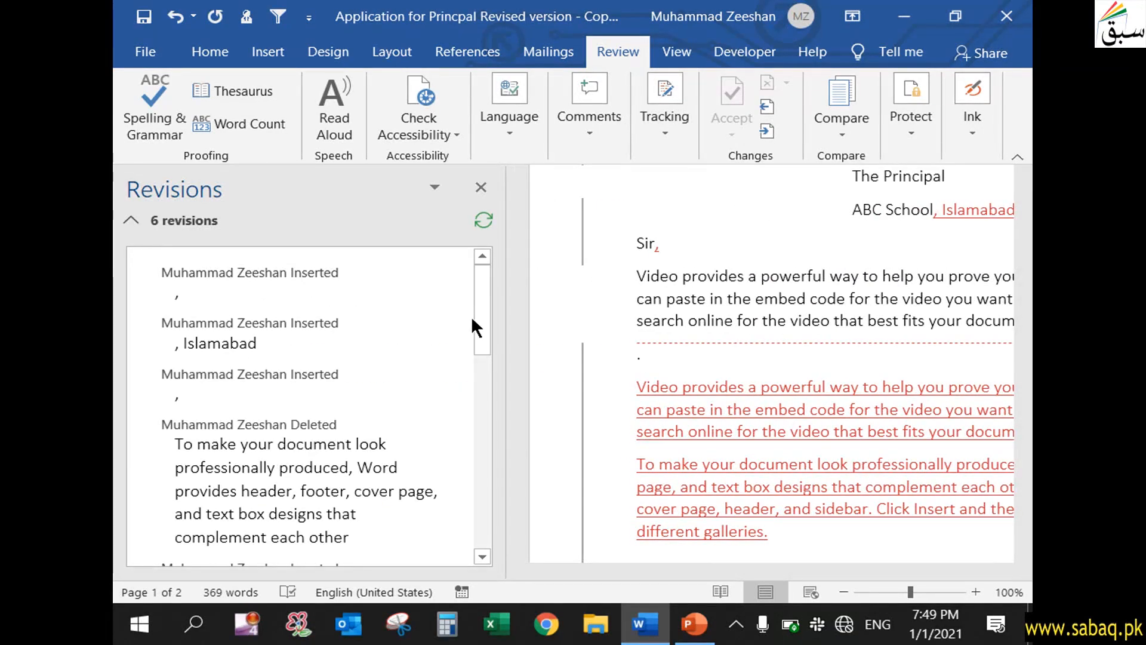
left_click(224, 285)
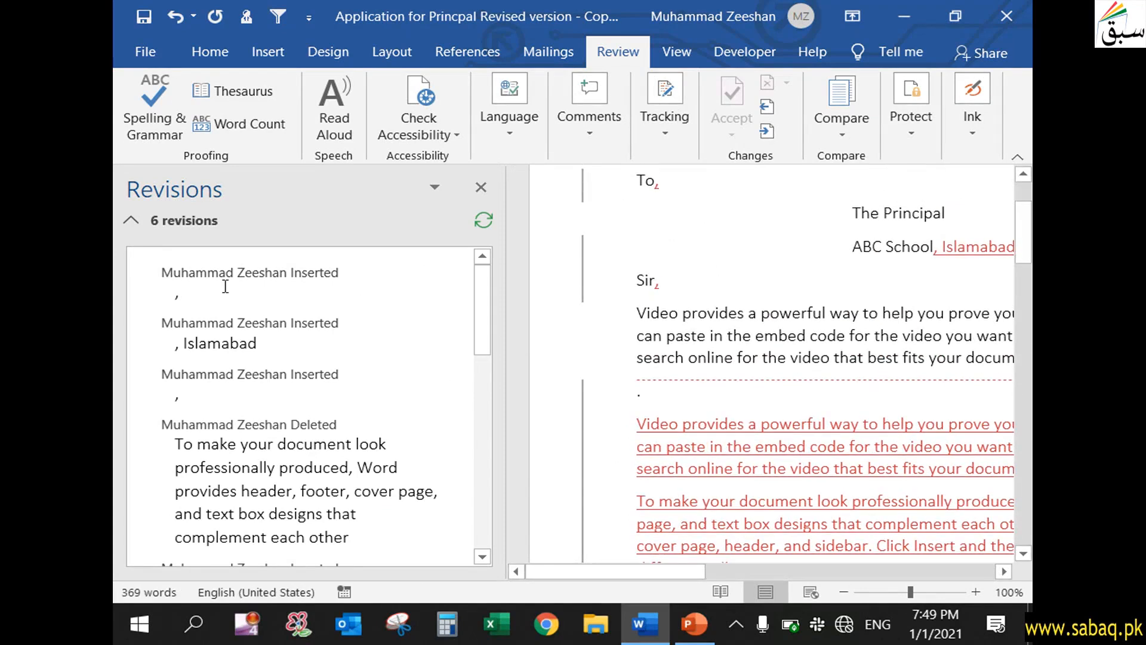
left_click(267, 342)
left_click(233, 418)
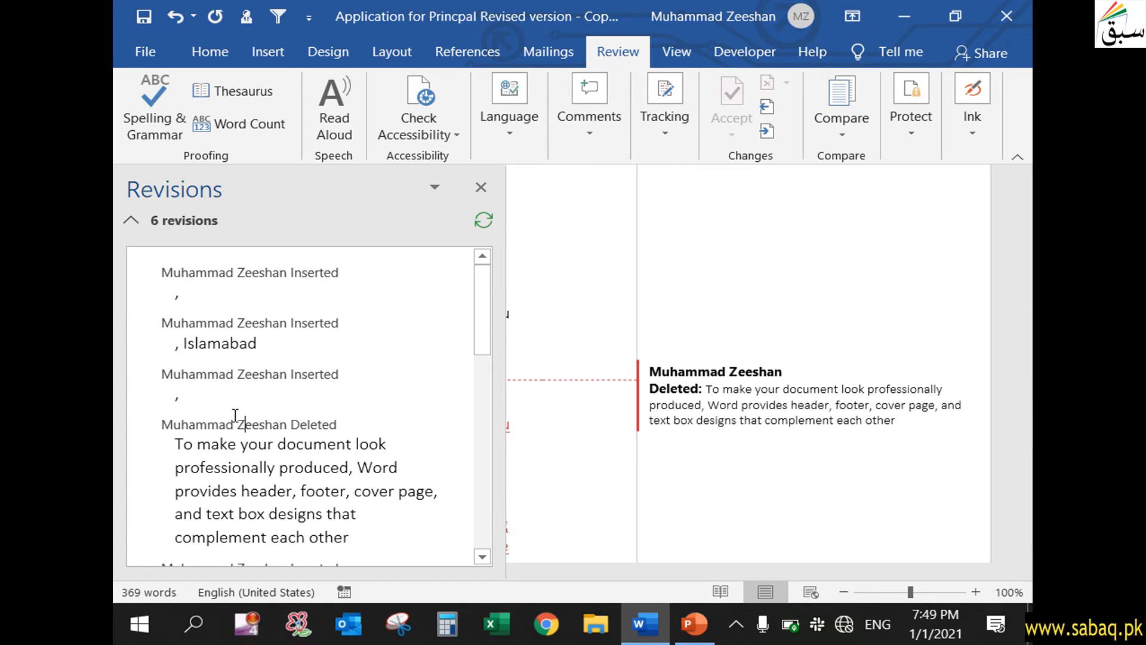
left_click_drag(483, 318, 312, 500)
left_click(349, 357)
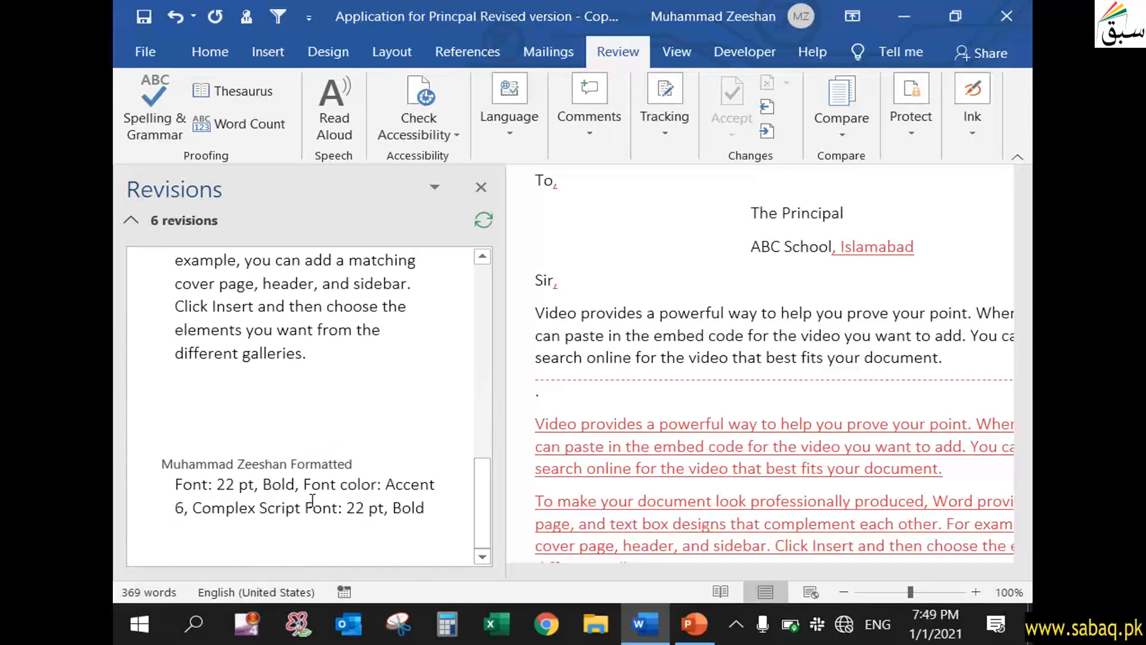
left_click(314, 508)
Switch to the horizontal Reviewing Pane, go through its dated revision entries, and close the pane
left_click(682, 121)
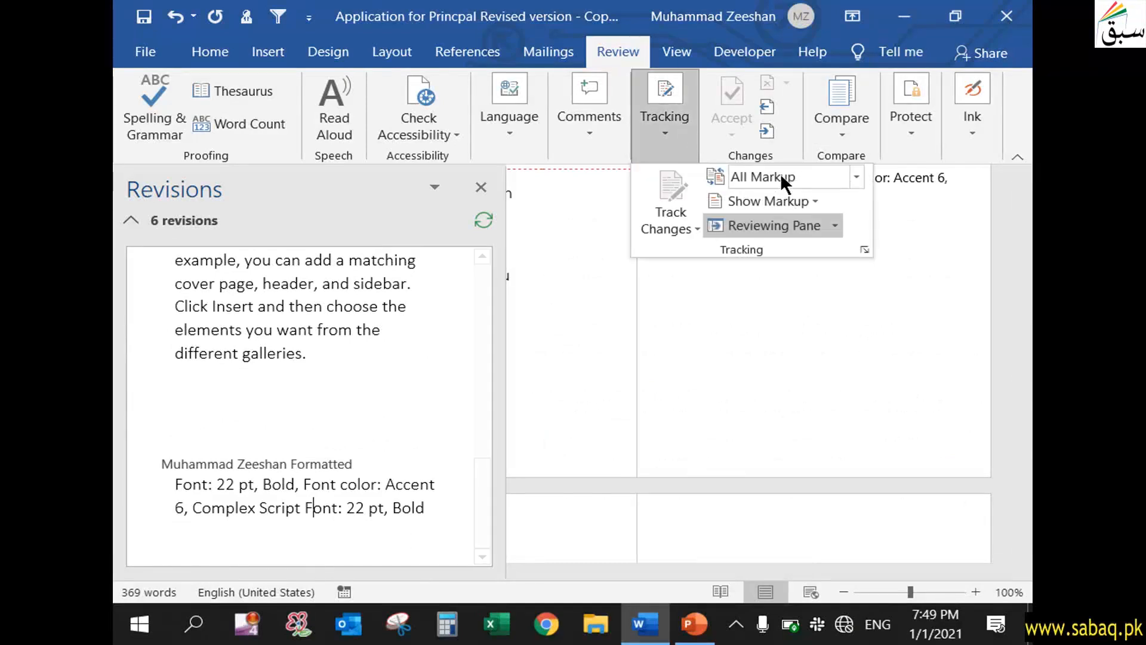
left_click(837, 226)
left_click(816, 276)
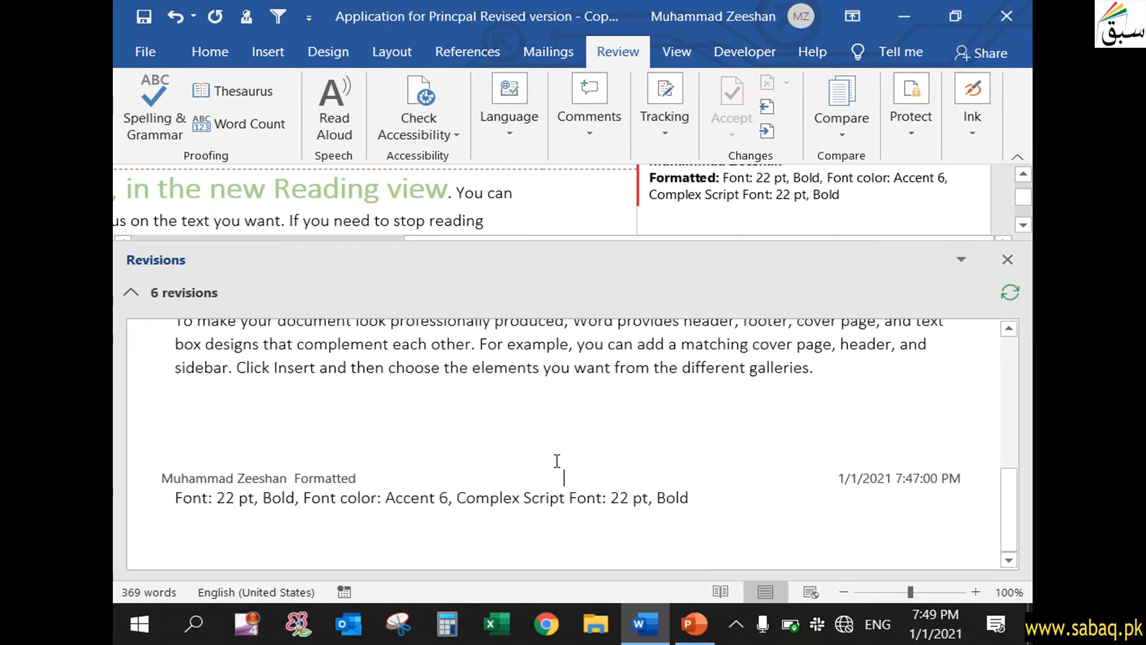
scroll(557, 461, "up", 5)
left_click(397, 445)
scroll(297, 438, "up", 1)
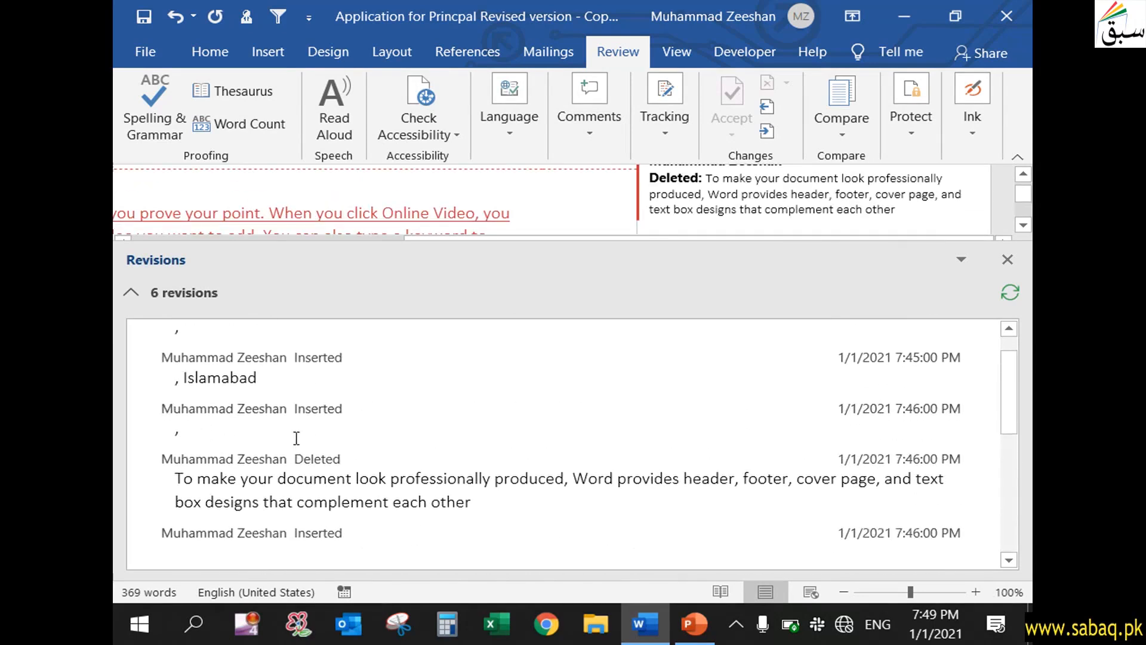
left_click(314, 409)
left_click(349, 356)
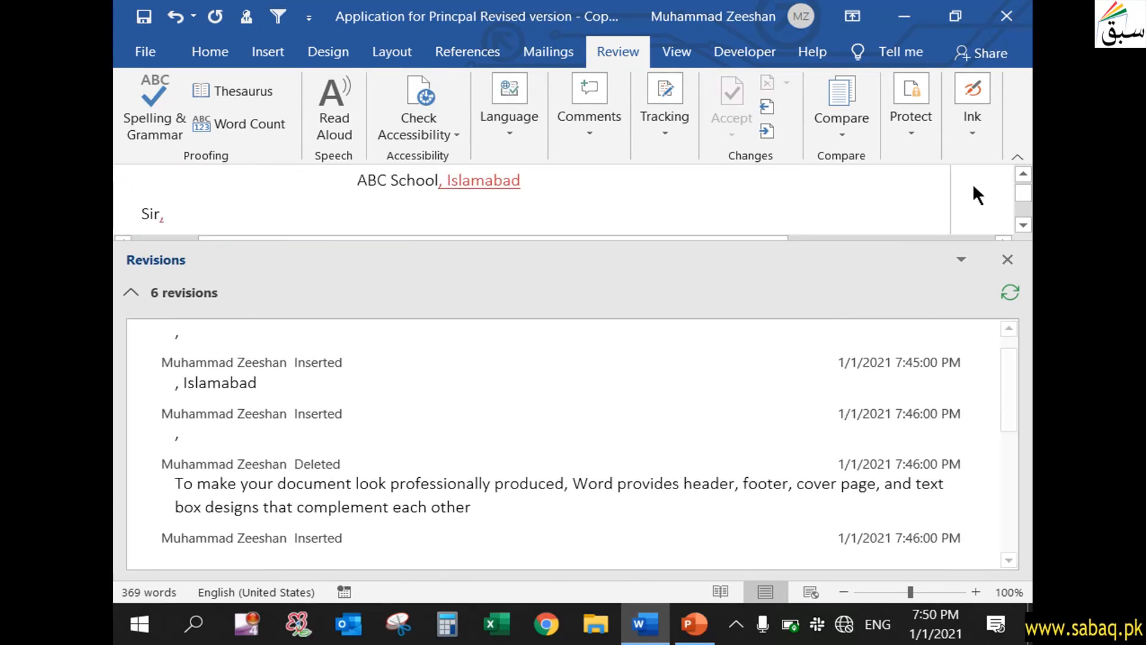
left_click(1008, 259)
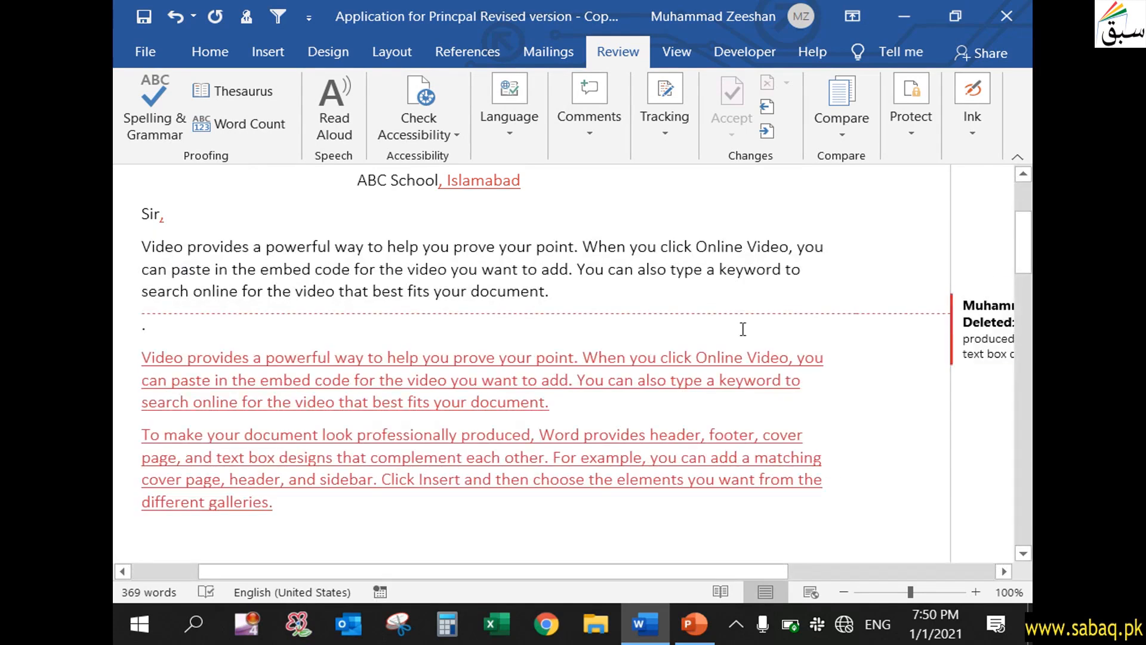
Save the letter with its tracked changes and close the document
left_click_drag(748, 569, 672, 568)
scroll(614, 408, "up", 3)
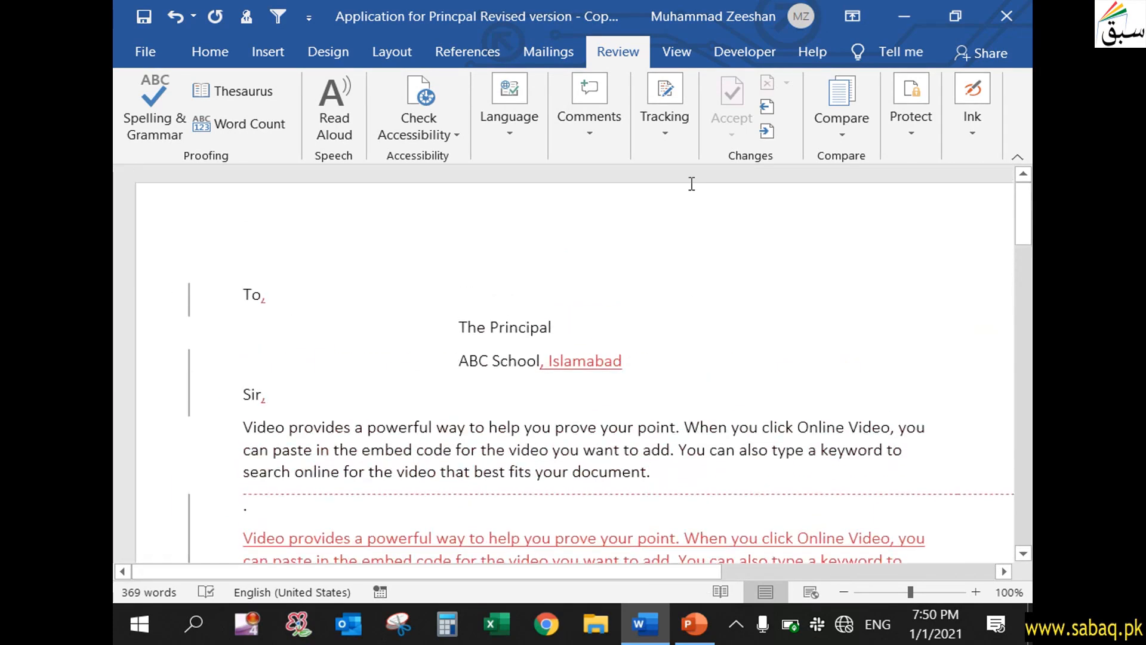
left_click(673, 141)
left_click(573, 335)
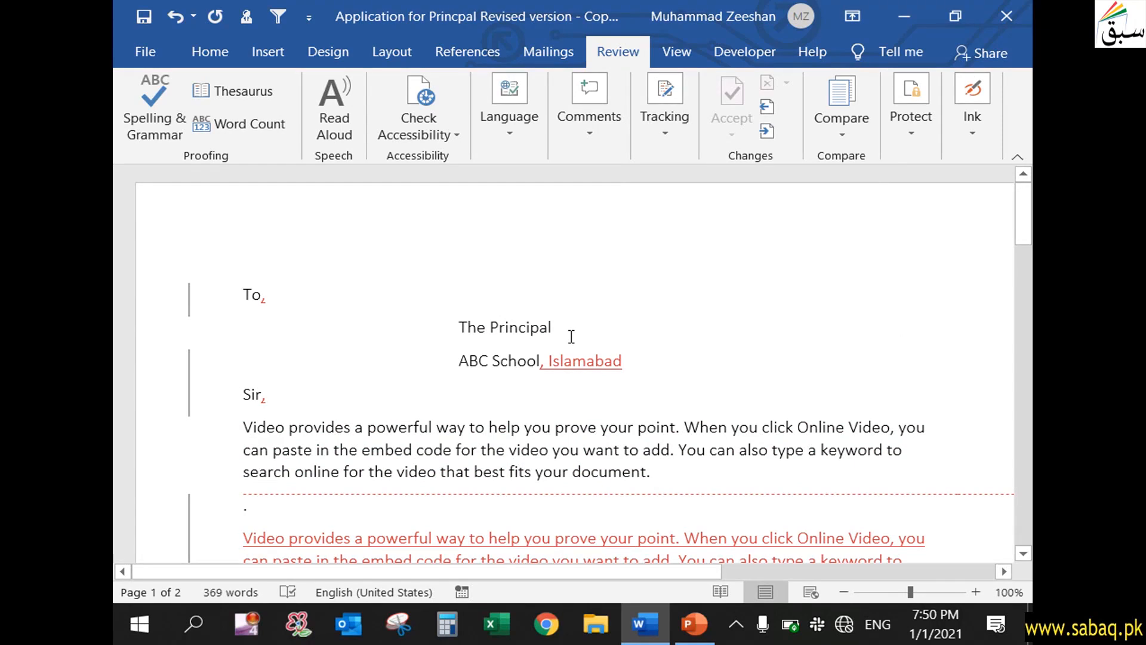
left_click(144, 17)
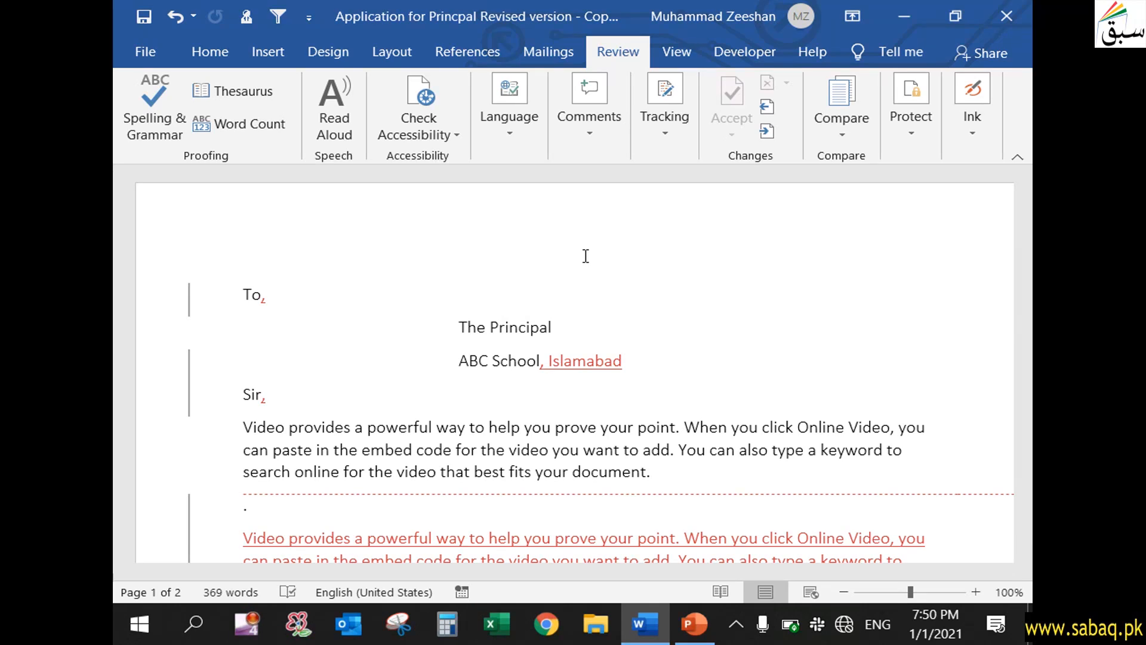
left_click(1007, 21)
Move the "Application for Princpal Revised version - Copy.docx" file to a clear area of the desktop and reopen it to check its markup
left_click_drag(251, 444, 794, 150)
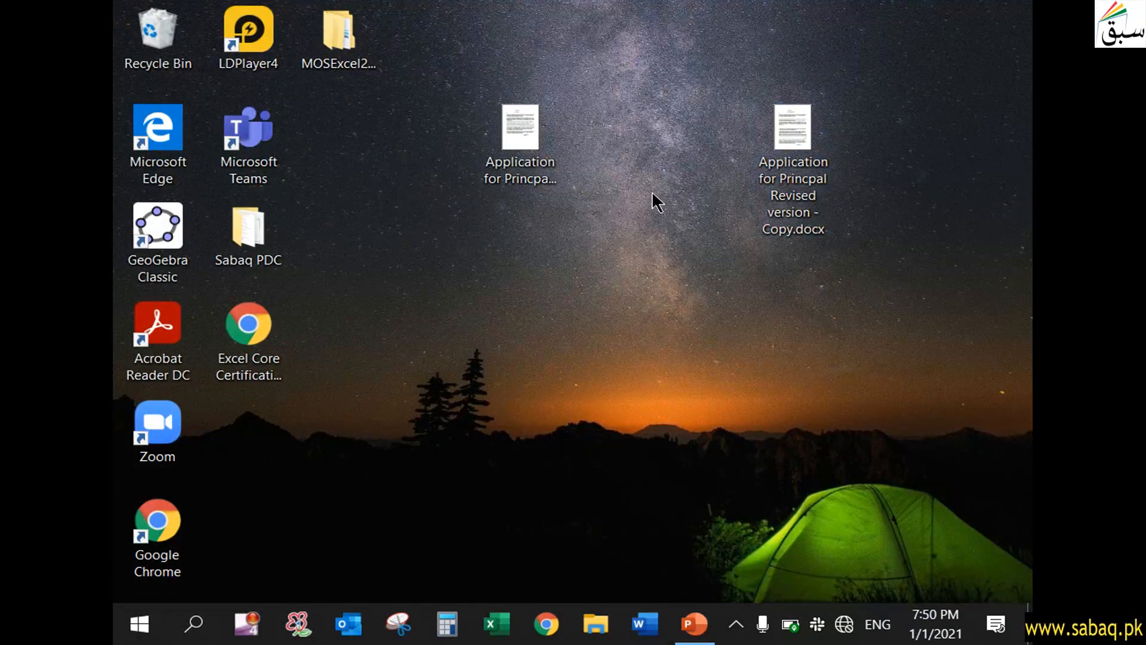
double_click(803, 135)
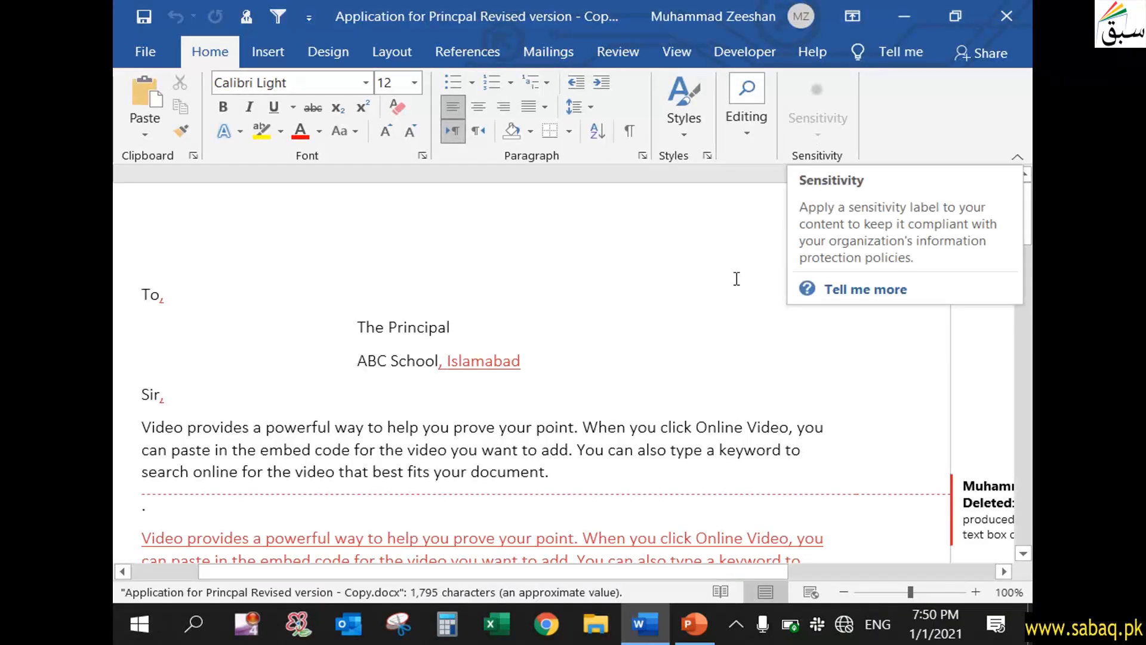
scroll(229, 379, "down", 8)
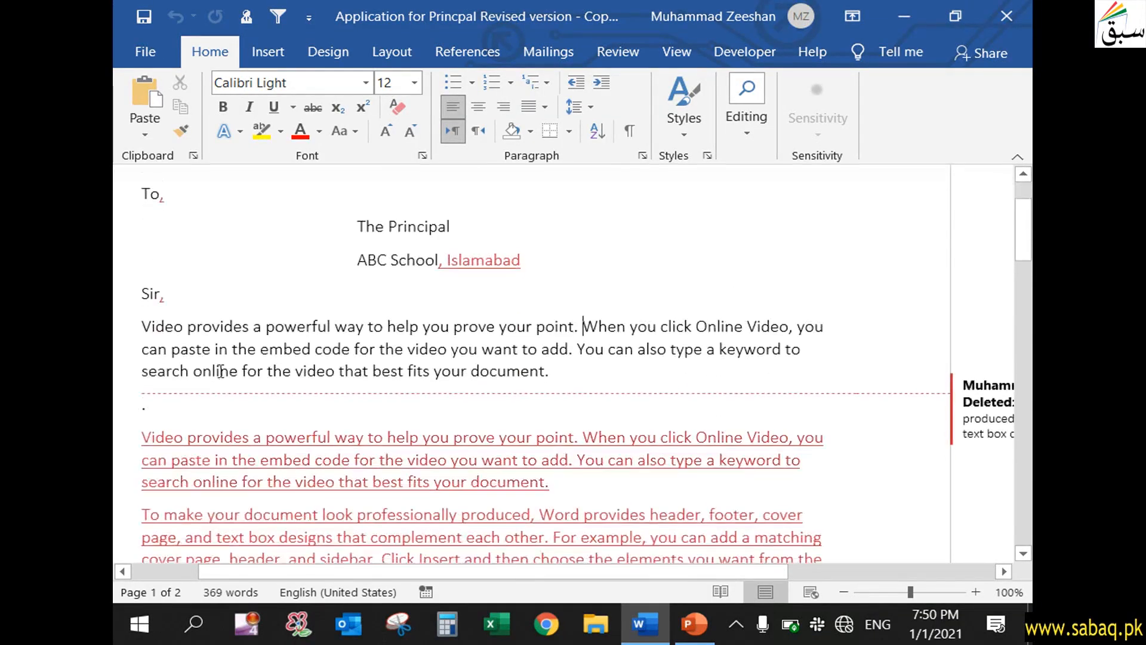
scroll(228, 379, "up", 8)
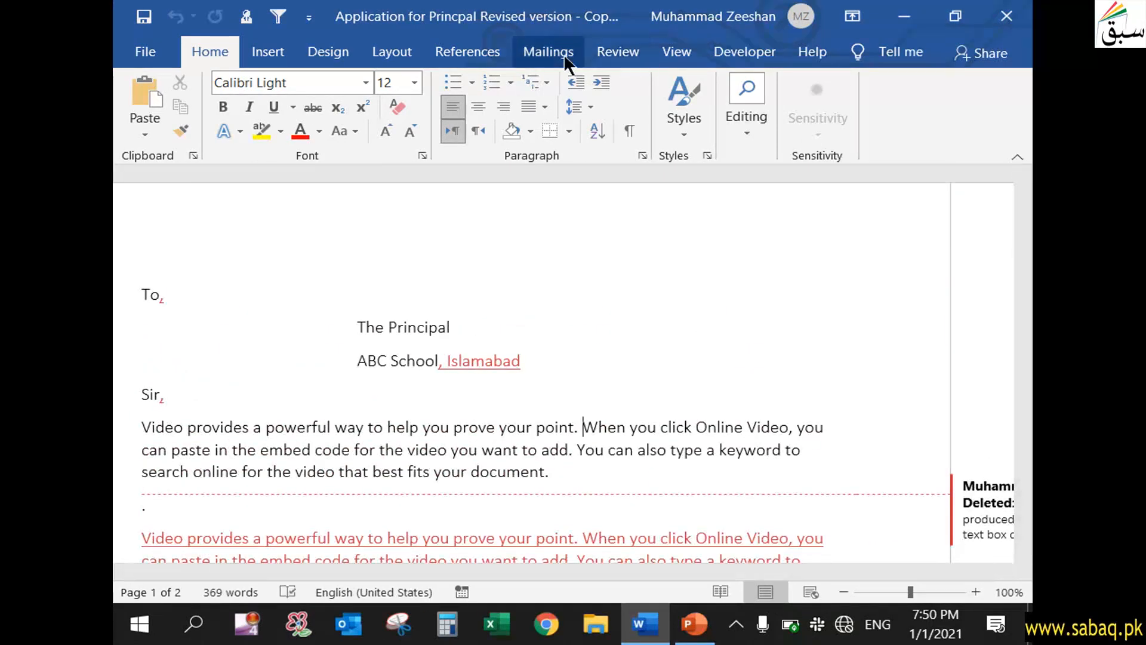
Delete and retype the final "l" of "Principal" in the addressee line as a tracked edit
left_click(463, 324)
key("BackSpace")
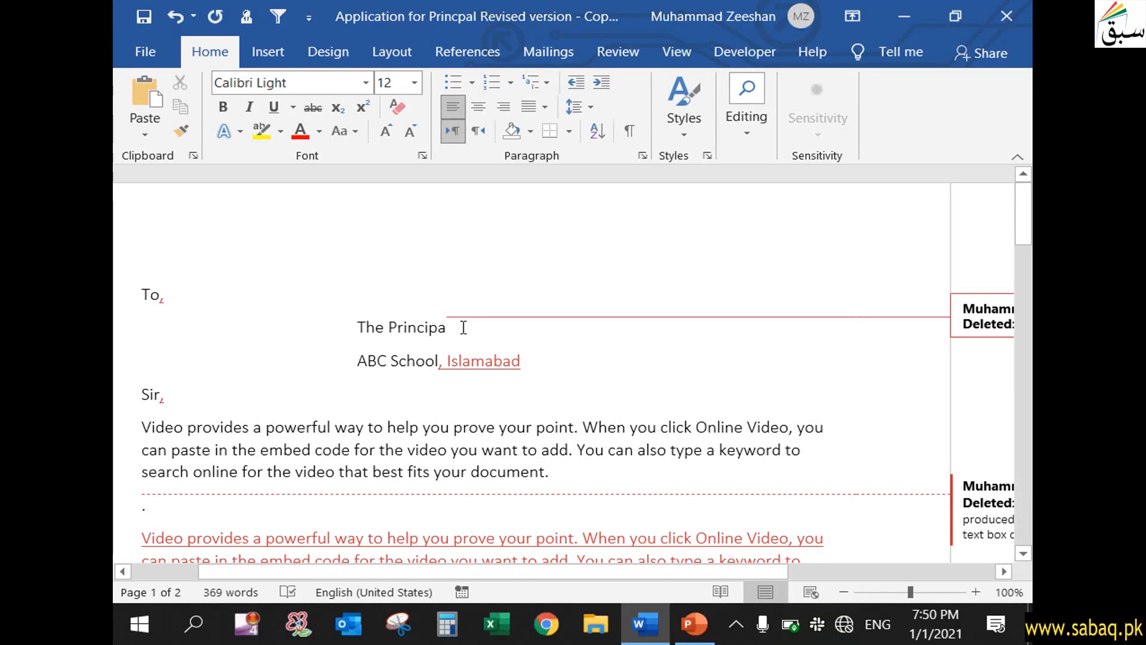
type("l")
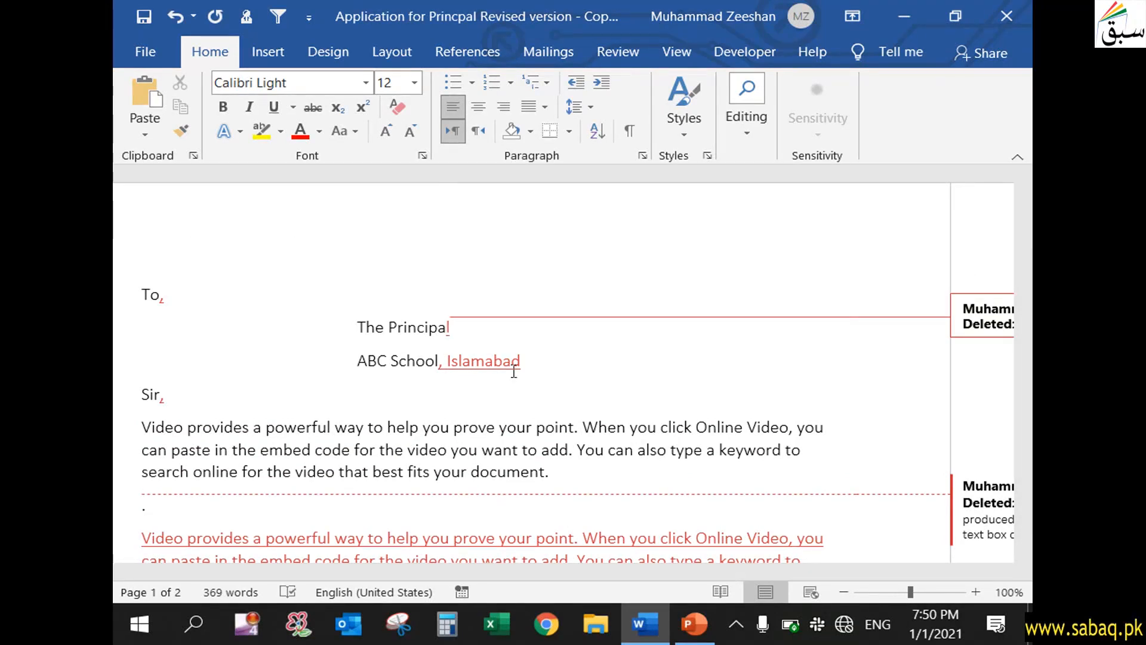
left_click_drag(788, 572, 693, 569)
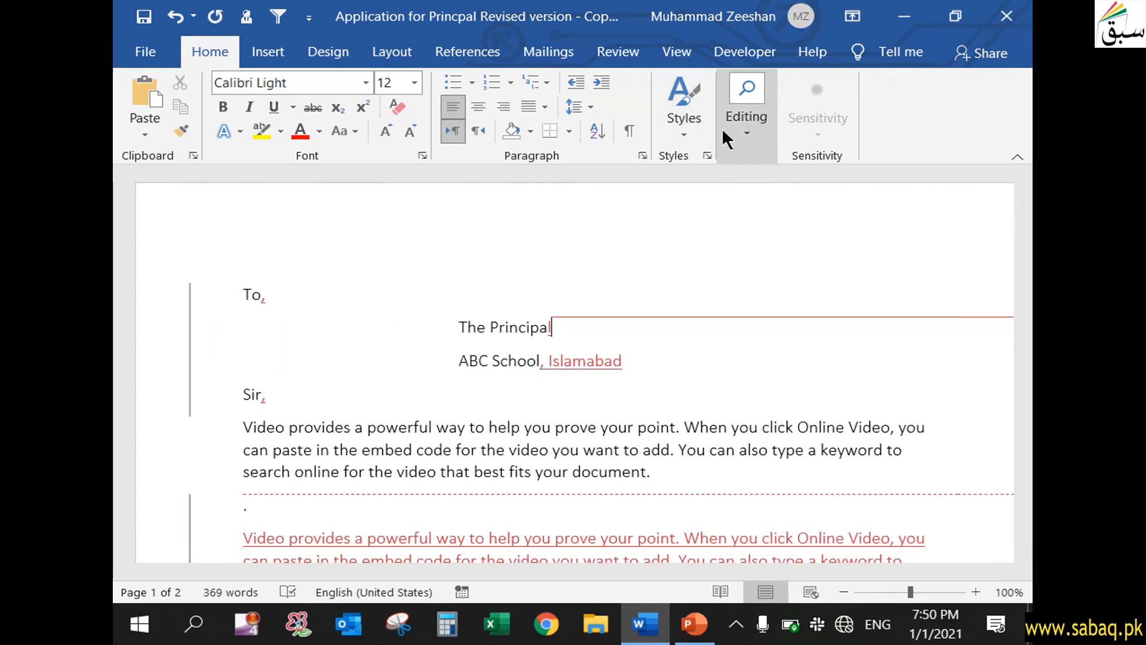
Turn off Lock Tracking for the letter by entering the tracking password
left_click(624, 51)
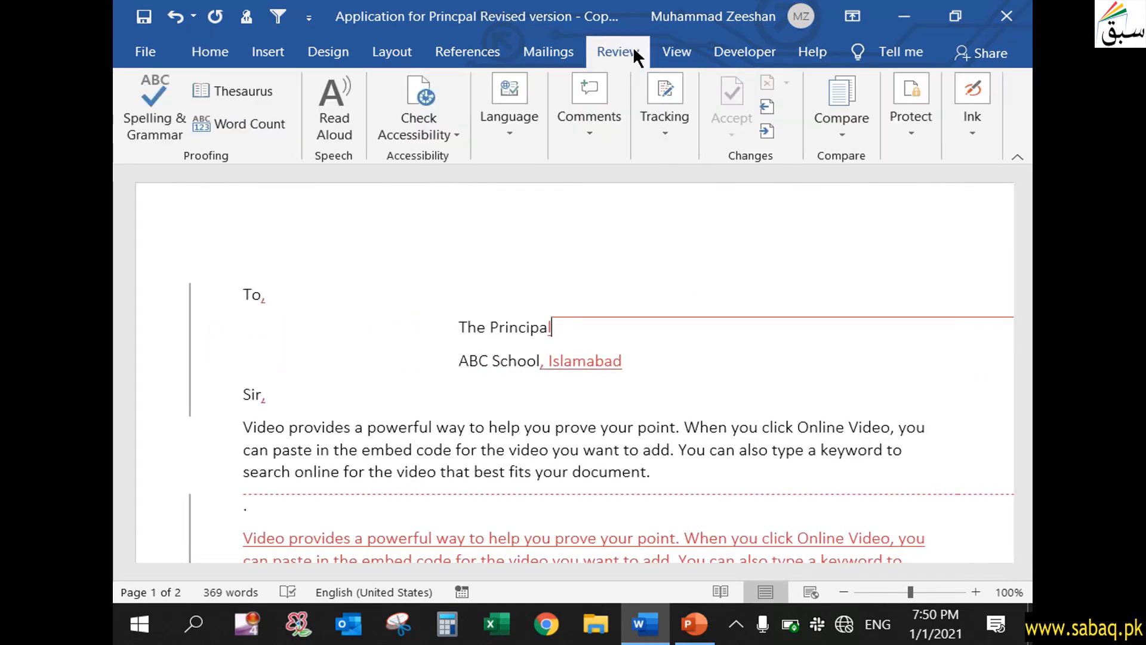
left_click(686, 132)
left_click(670, 227)
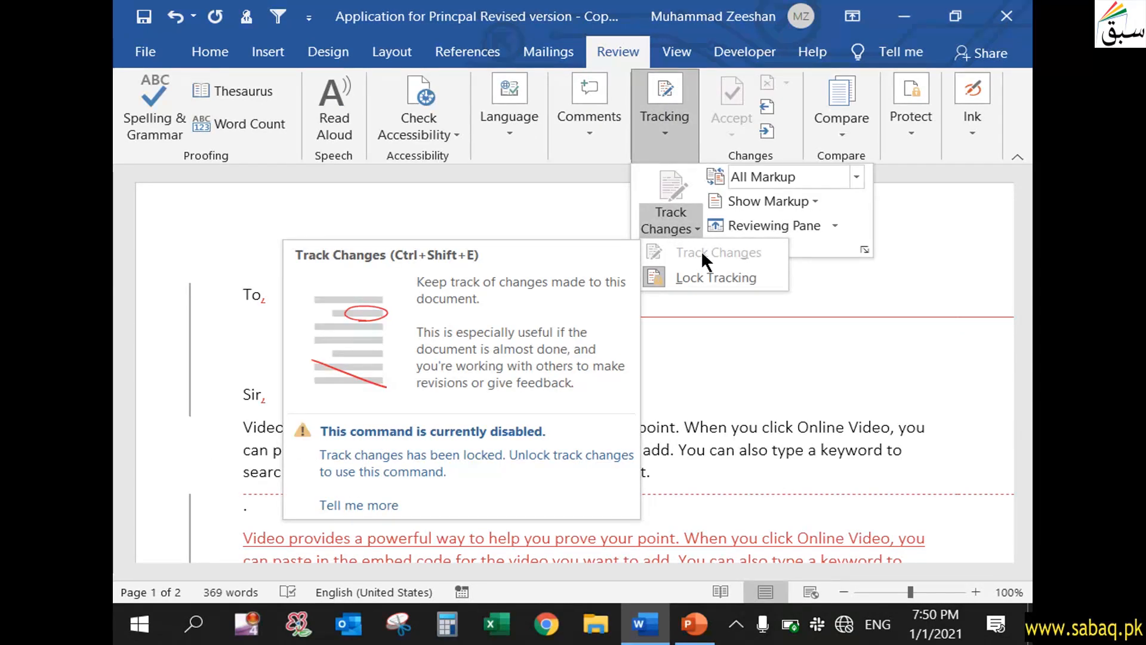
left_click(732, 278)
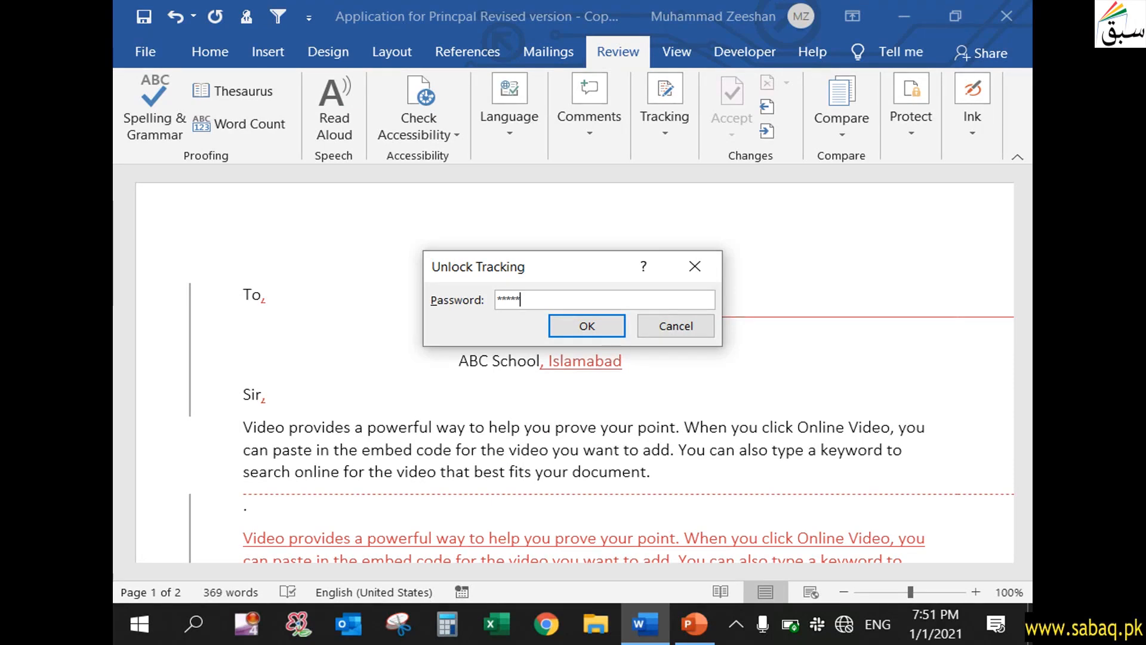
left_click(597, 323)
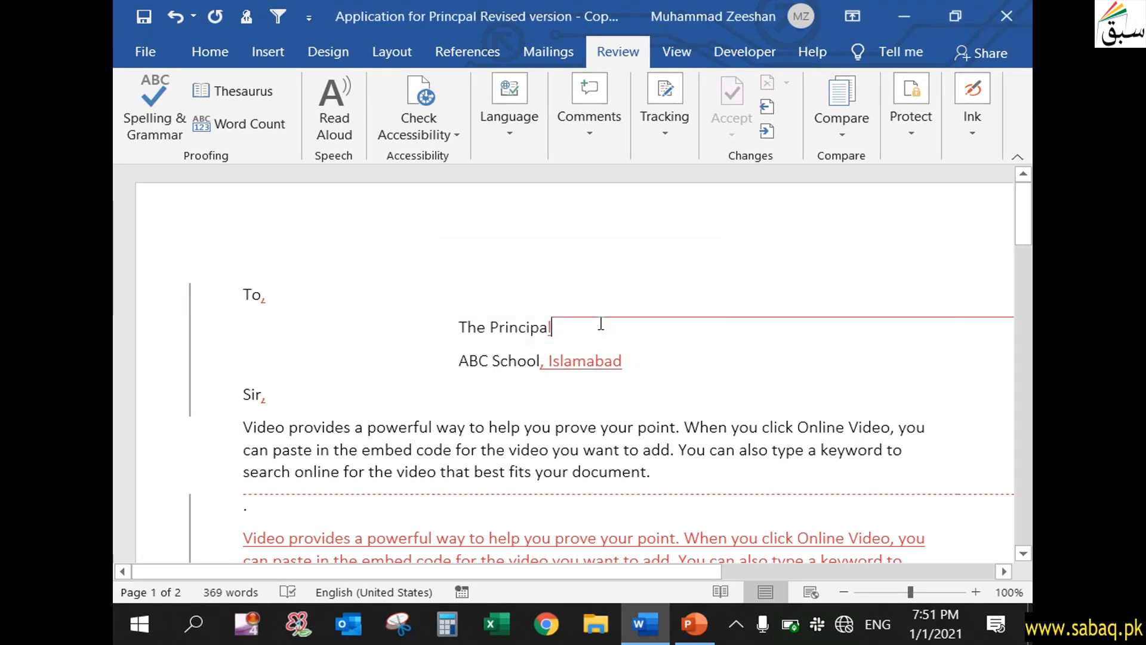
Look over the Track Changes options and the tracked edits in the letter
left_click(688, 131)
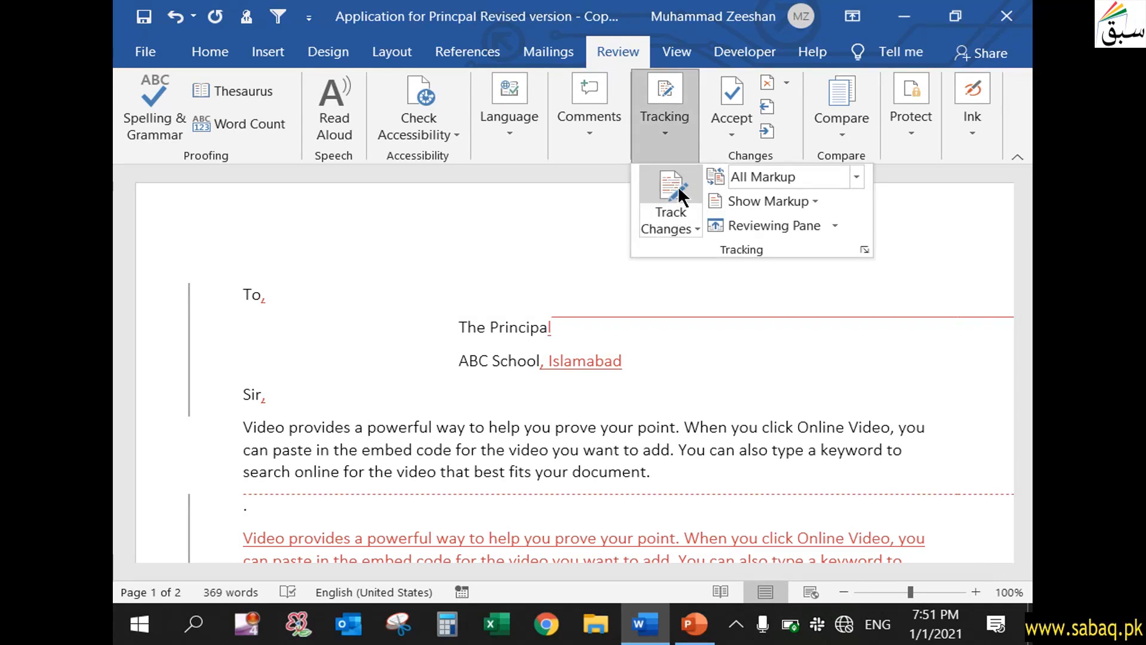
left_click(671, 217)
left_click(569, 335)
left_click(585, 449)
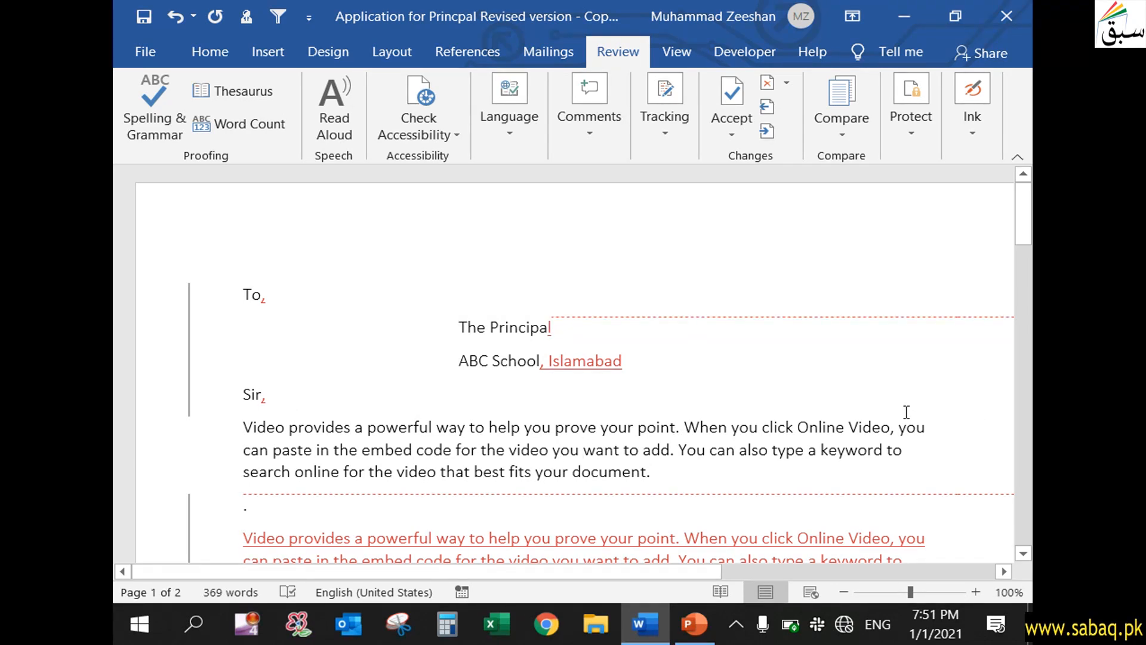
left_click(657, 352)
scroll(652, 464, "down", 1)
scroll(686, 358, "up", 1)
Look over the Accept options for the tracked changes
left_click(740, 126)
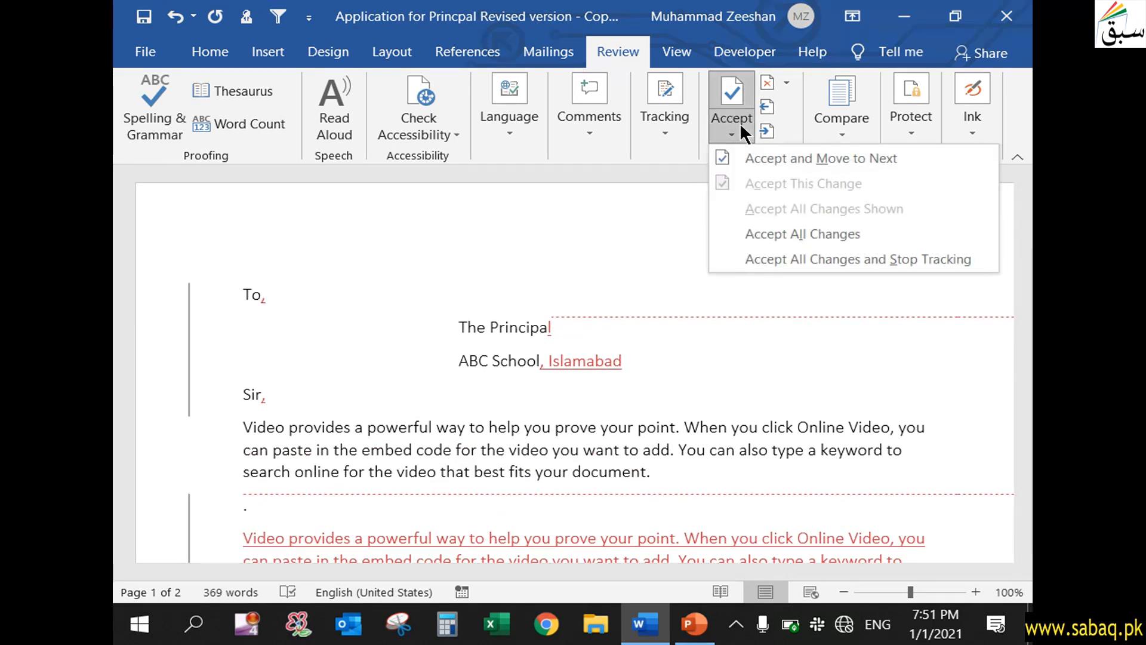
left_click(740, 123)
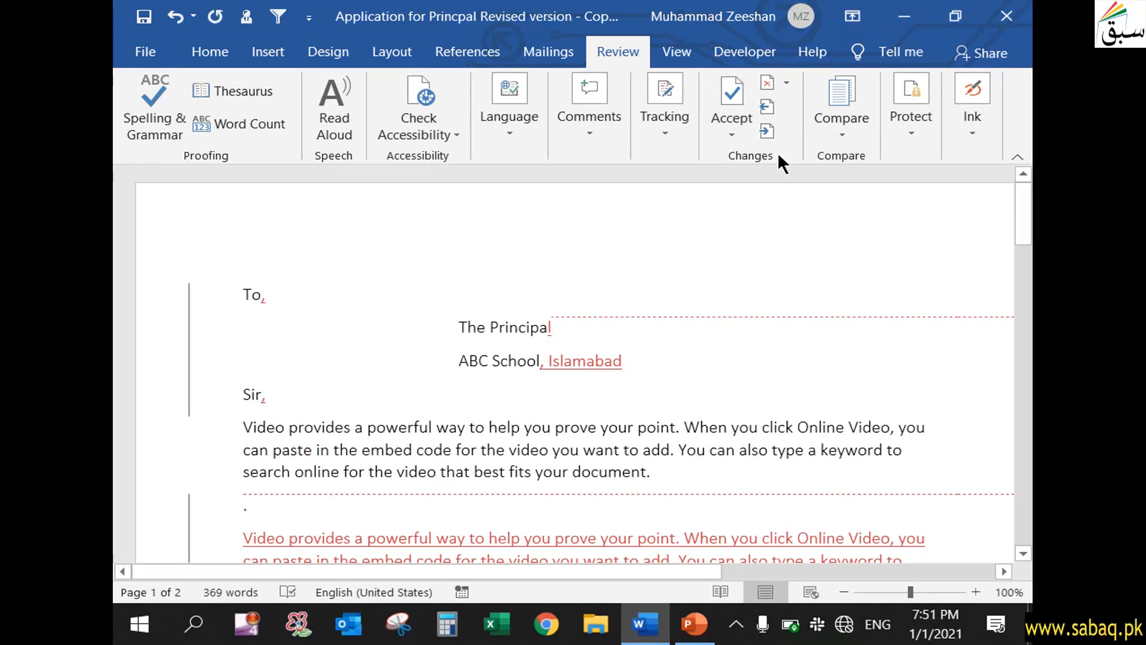
left_click(738, 130)
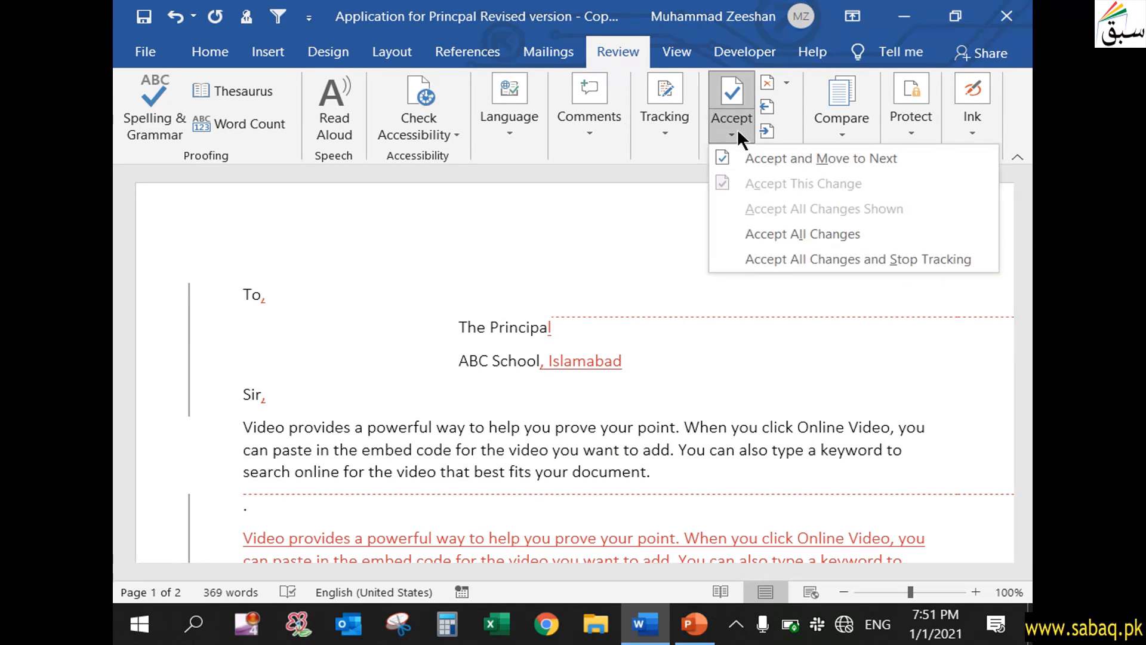
Accept the comma inserted after "To" and the inserted and deleted "l" at "Principal", moving on to each next change
left_click(266, 295)
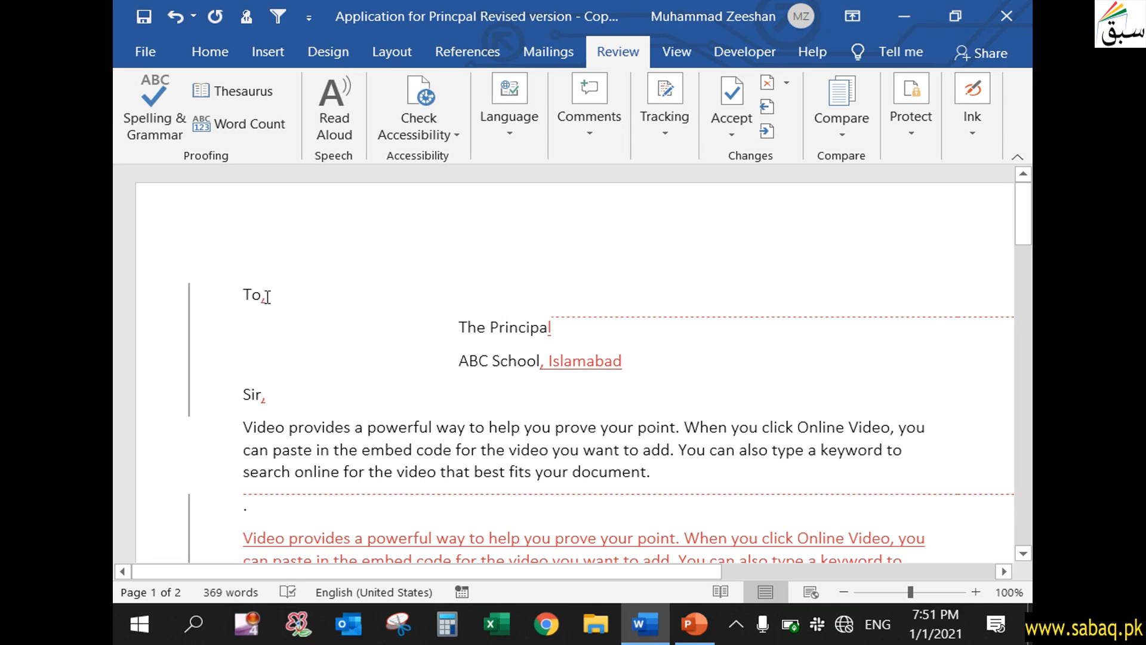
left_click(733, 134)
left_click(791, 158)
left_click(730, 134)
left_click(780, 165)
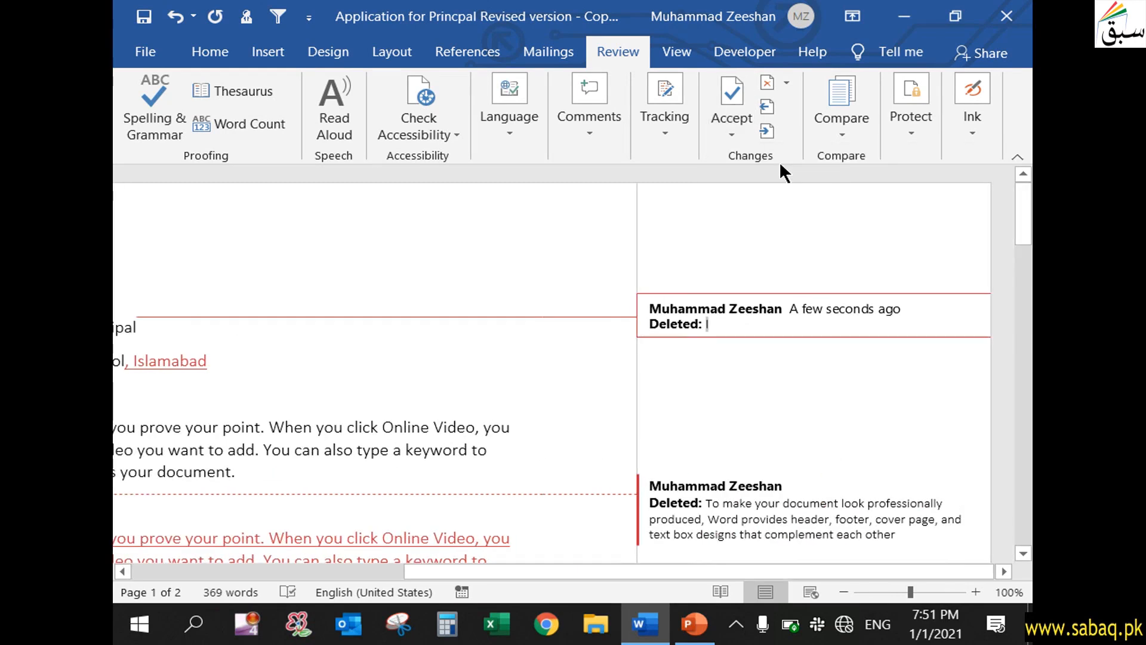
left_click(731, 131)
left_click(750, 154)
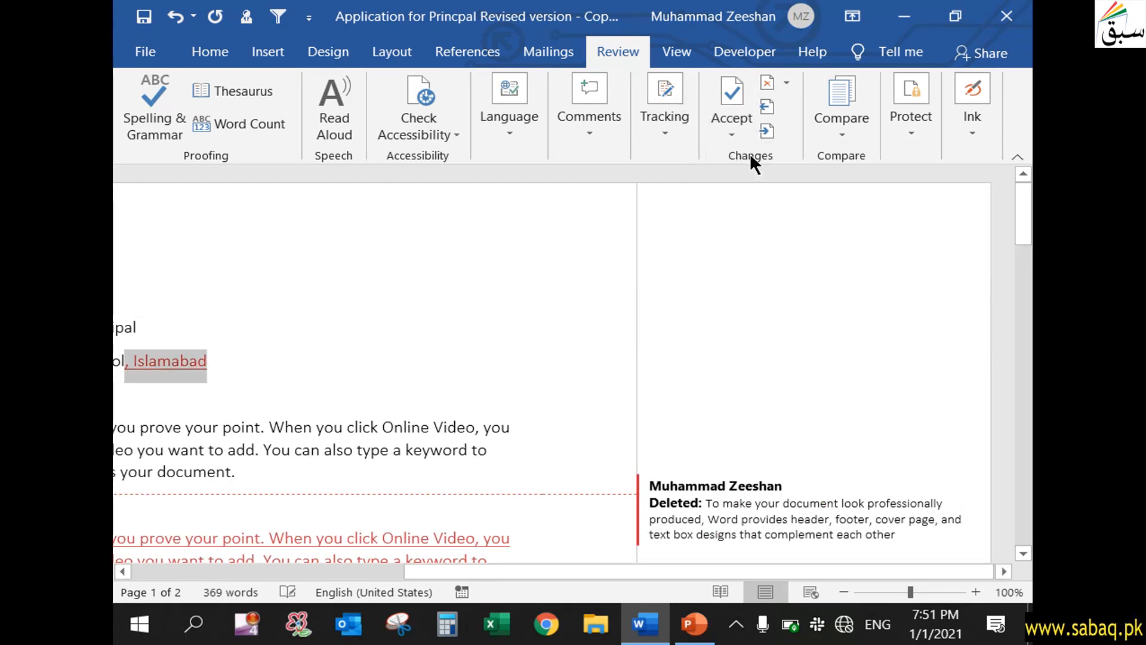
Accept the inserted ", Islamabad" after "ABC School" and the inserted comma after "Sir", moving on to each next change
left_click_drag(863, 572, 501, 570)
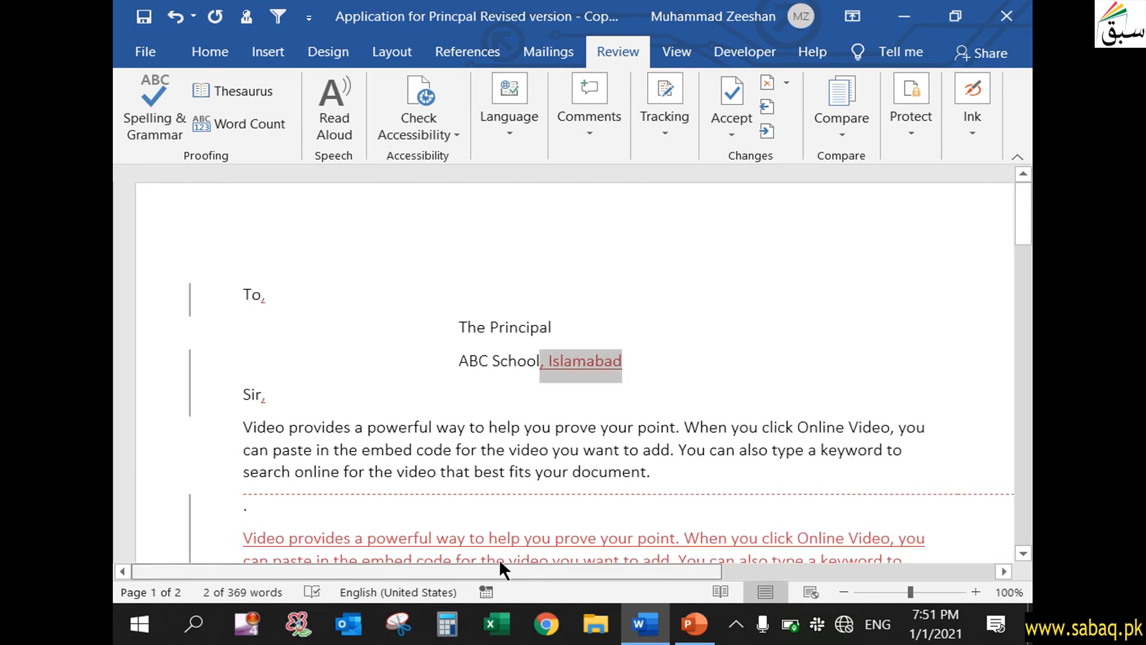
left_click(572, 361)
left_click(555, 332)
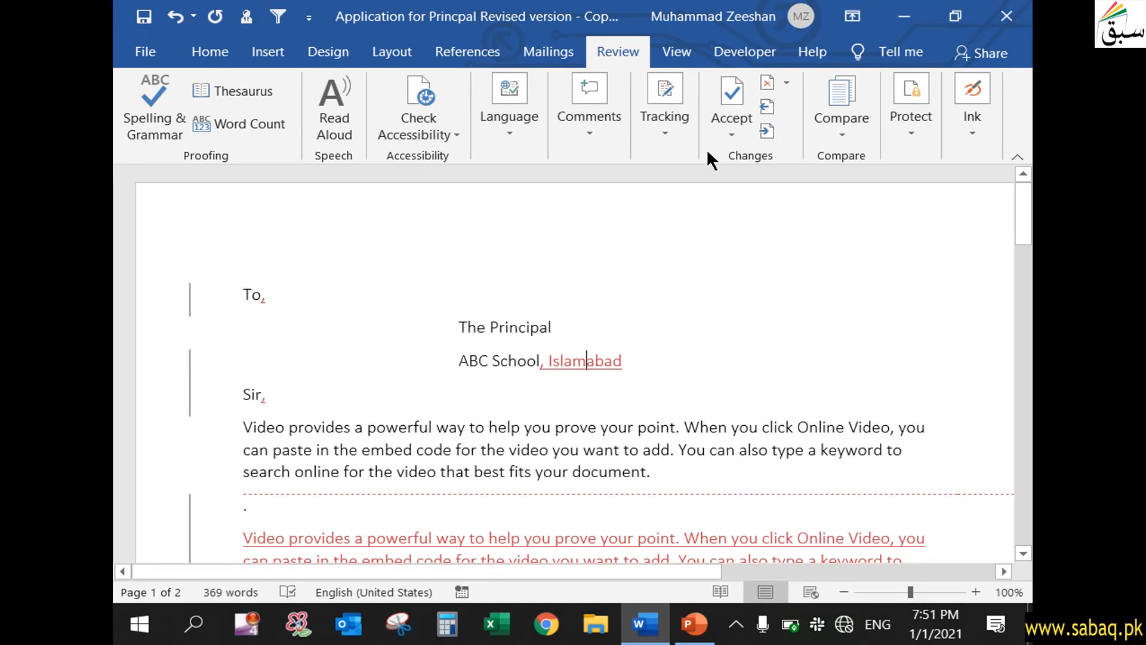
left_click(726, 131)
left_click(752, 159)
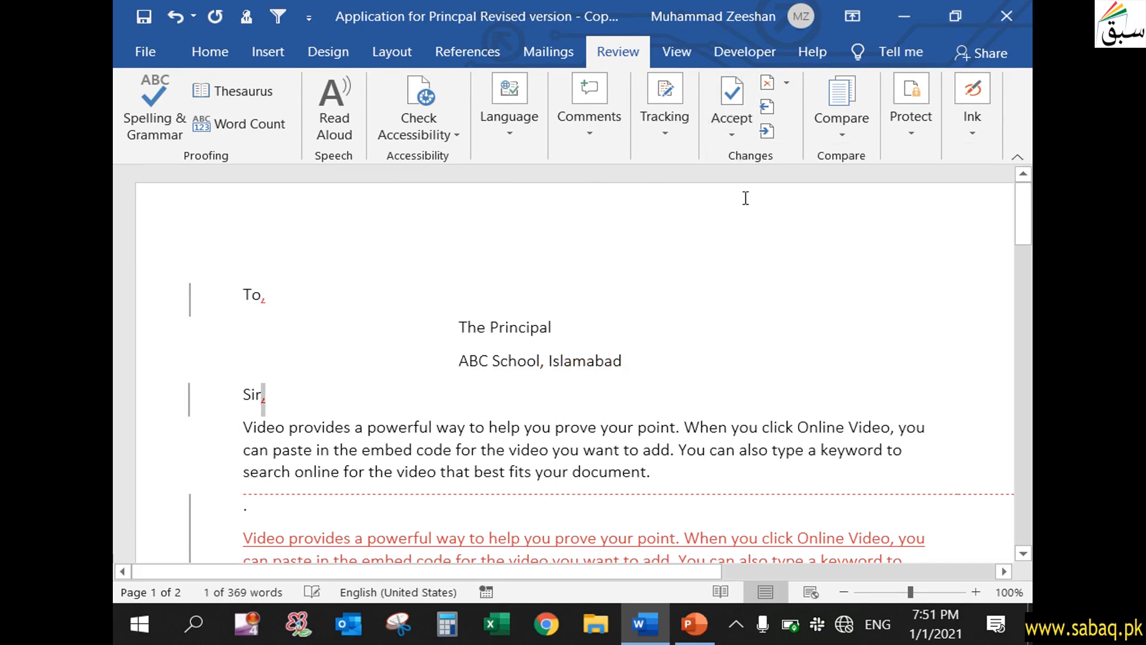
left_click(747, 126)
left_click(799, 155)
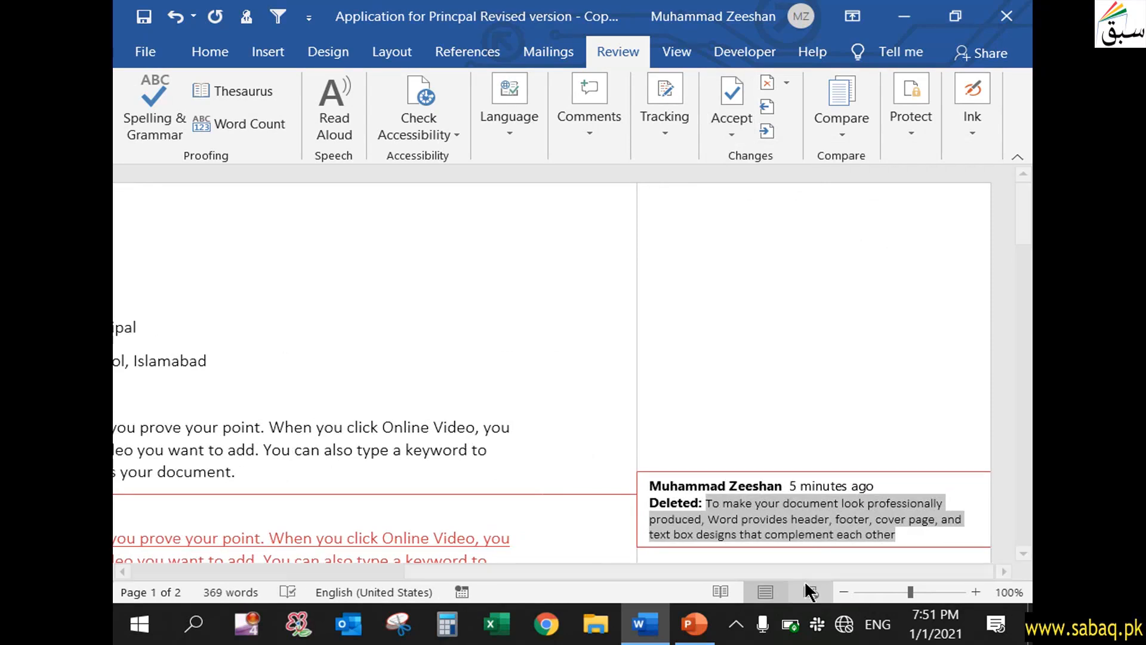
Reject the deletion of the sentence starting "To make your document look professionally produced" and the insertion of the two paragraphs below it
left_click_drag(765, 567, 464, 552)
scroll(302, 456, "down", 5)
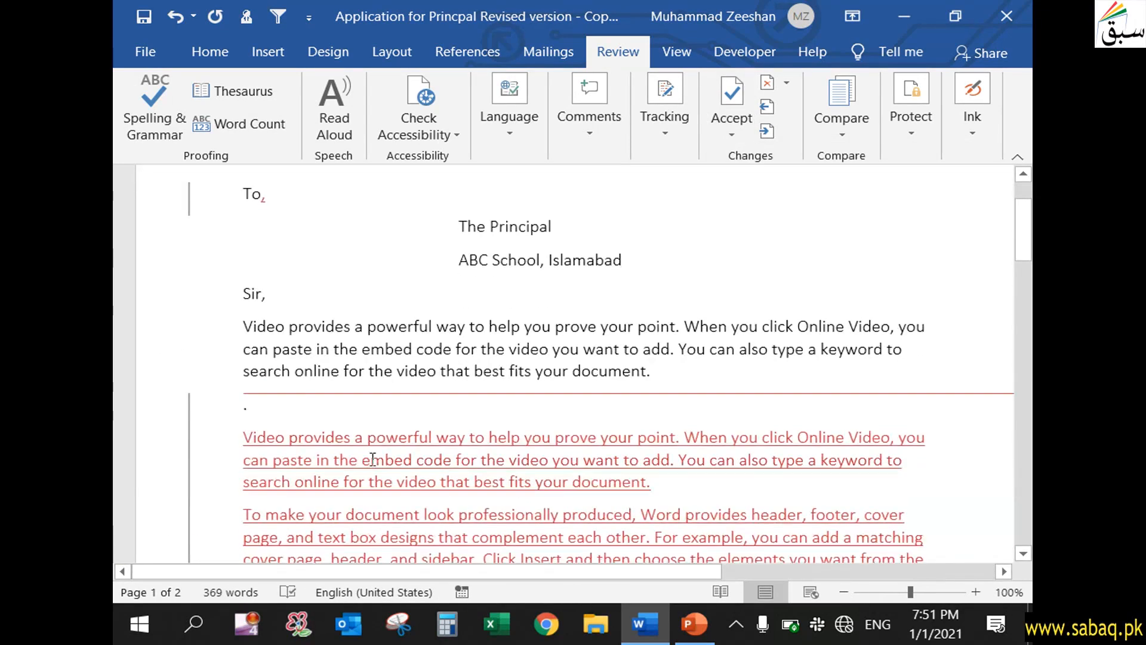
scroll(383, 457, "up", 3)
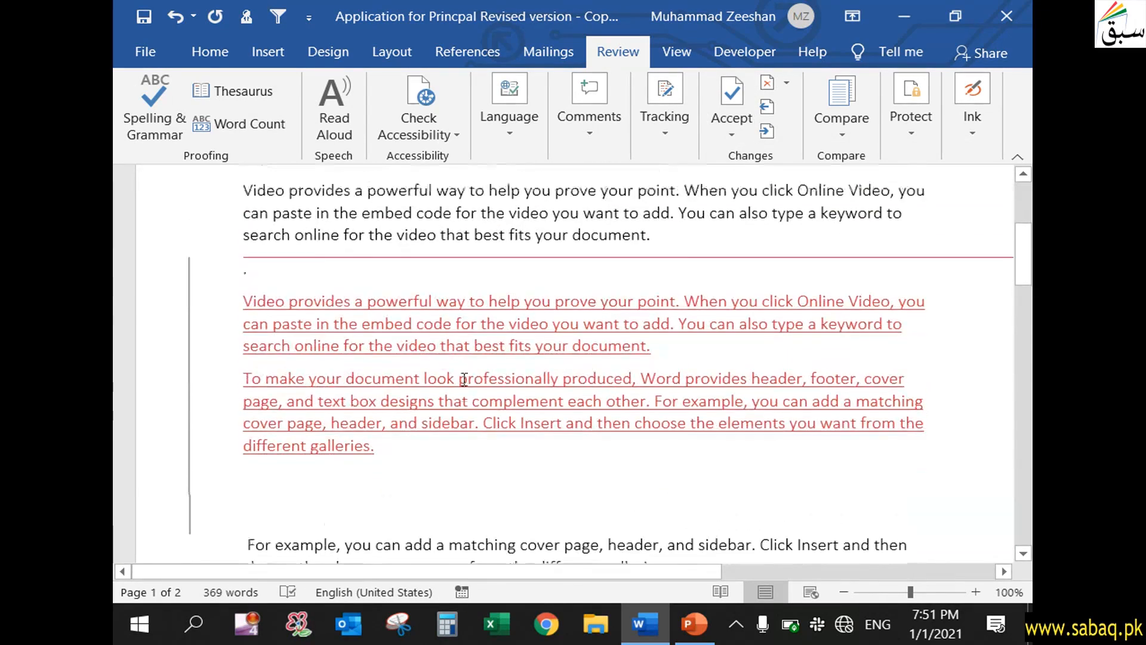
scroll(463, 376, "down", 1)
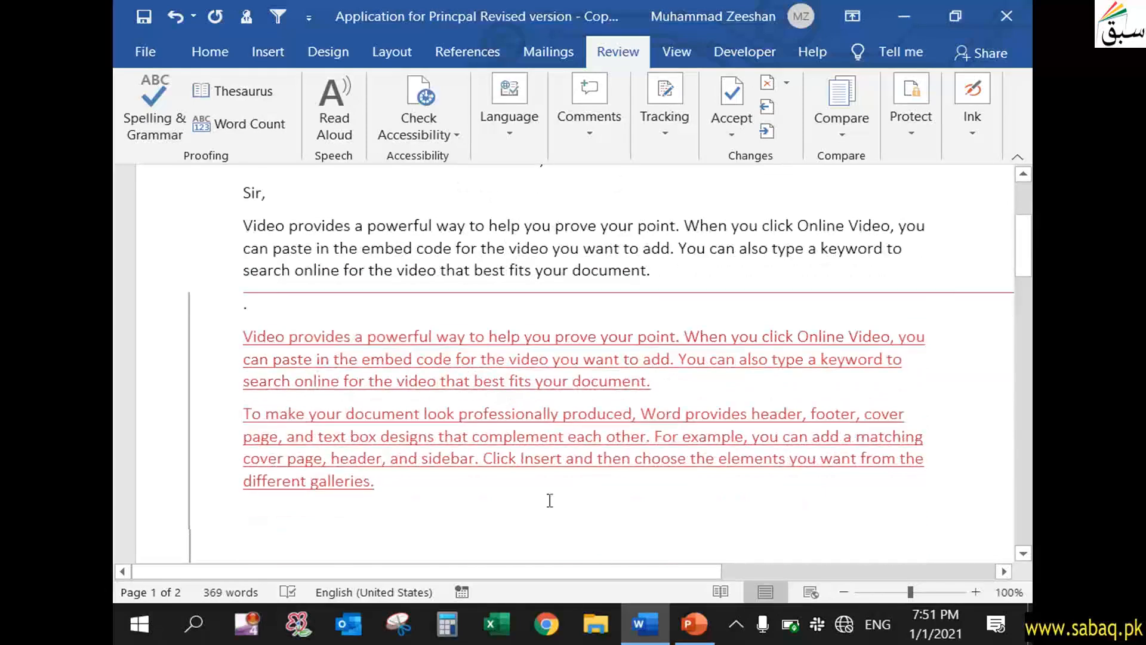
left_click_drag(601, 572, 570, 571)
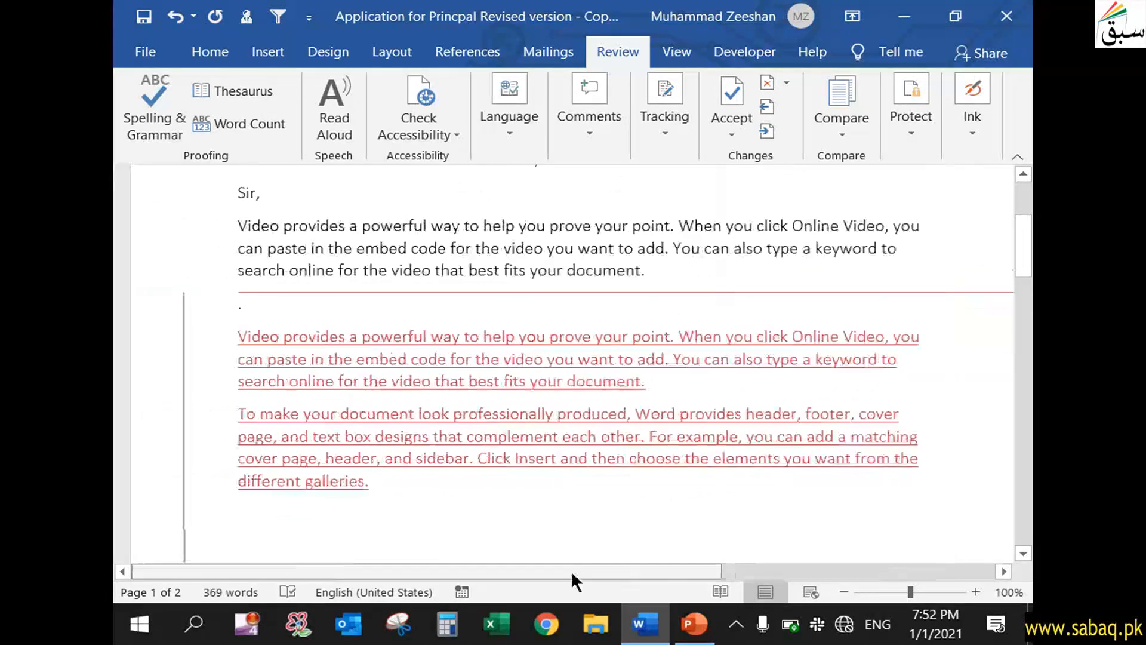
left_click(769, 76)
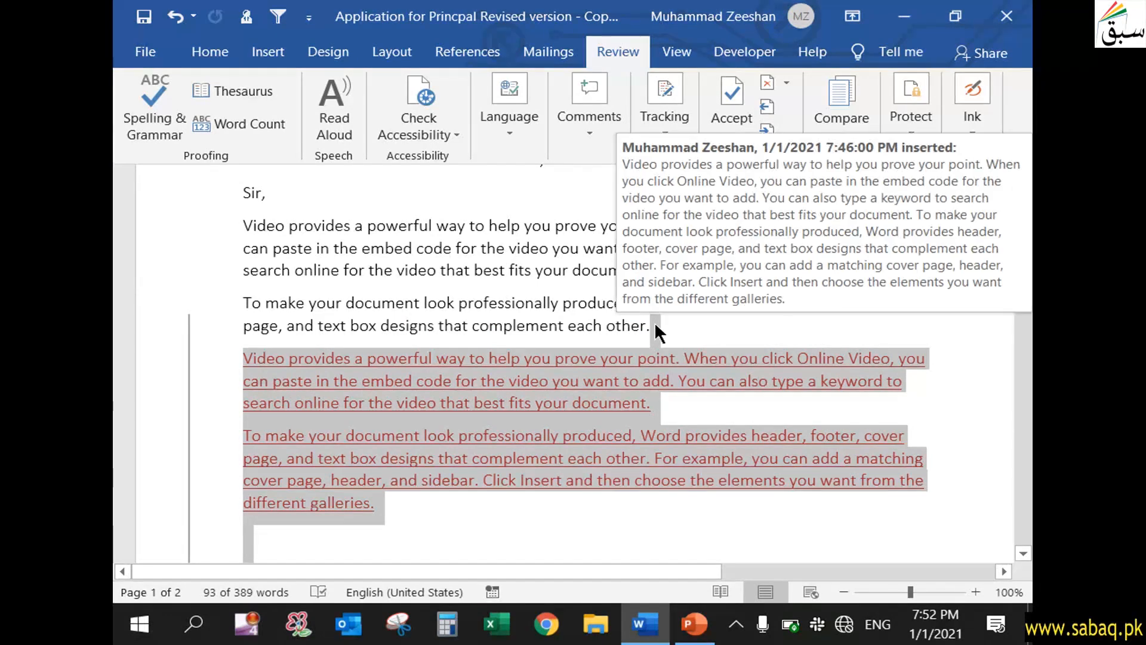
scroll(530, 498, "down", 1)
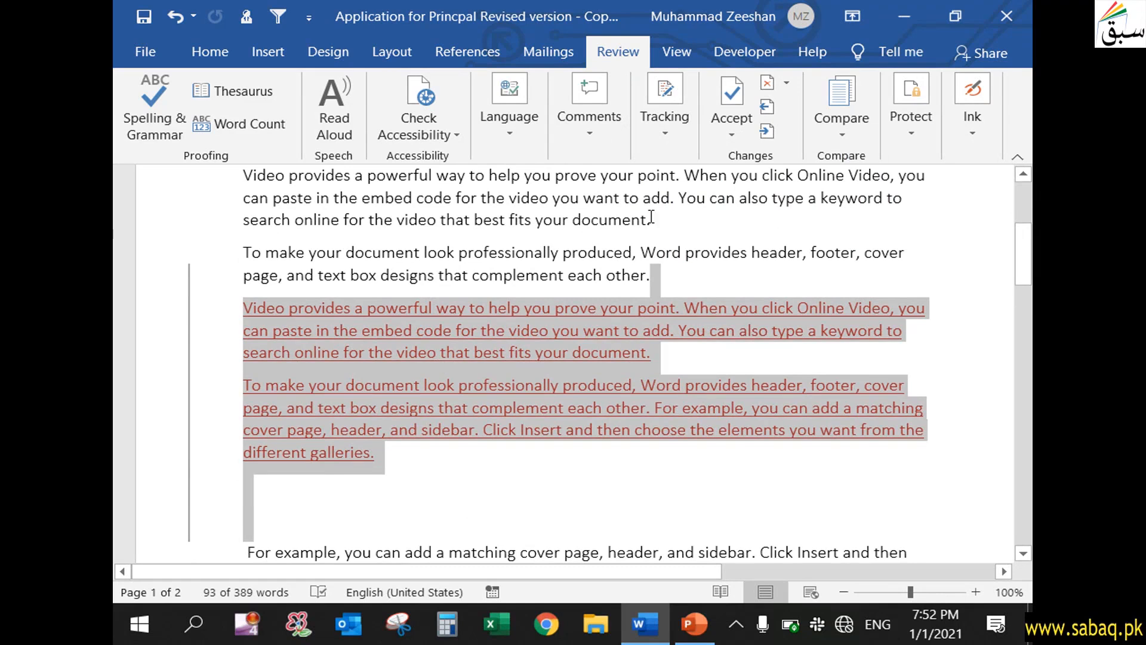
left_click(767, 82)
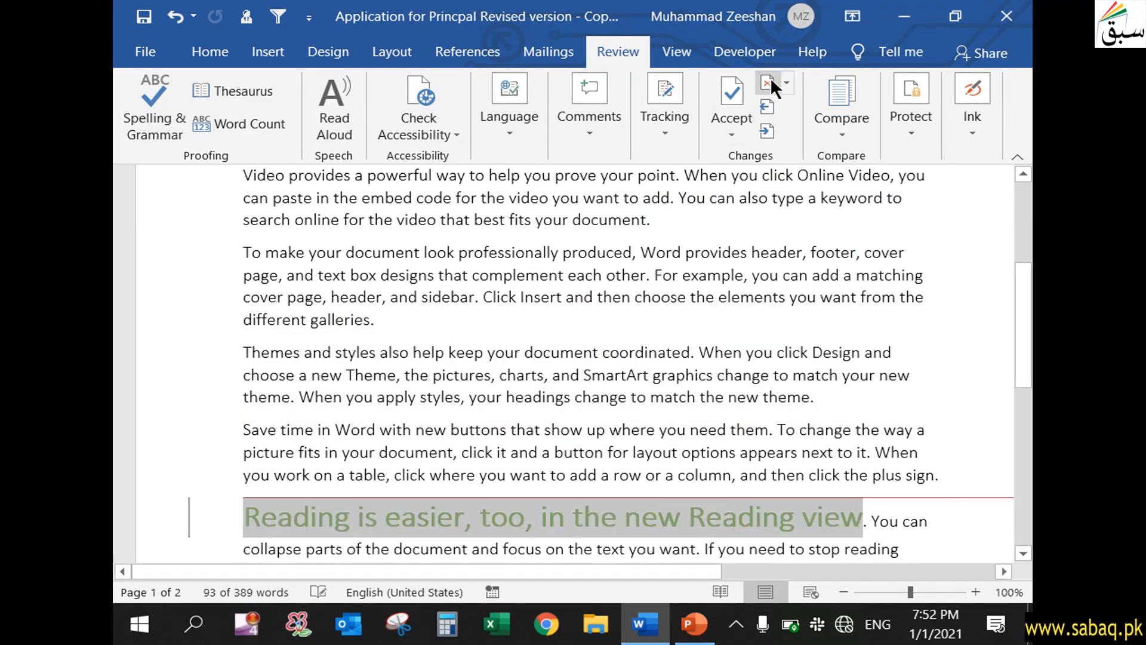
Reject the formatting change on "Reading is easier, too, in the new Reading view" and the comma inserted after "To", then review the letter
left_click(504, 297)
left_click(395, 319)
scroll(452, 380, "down", 4)
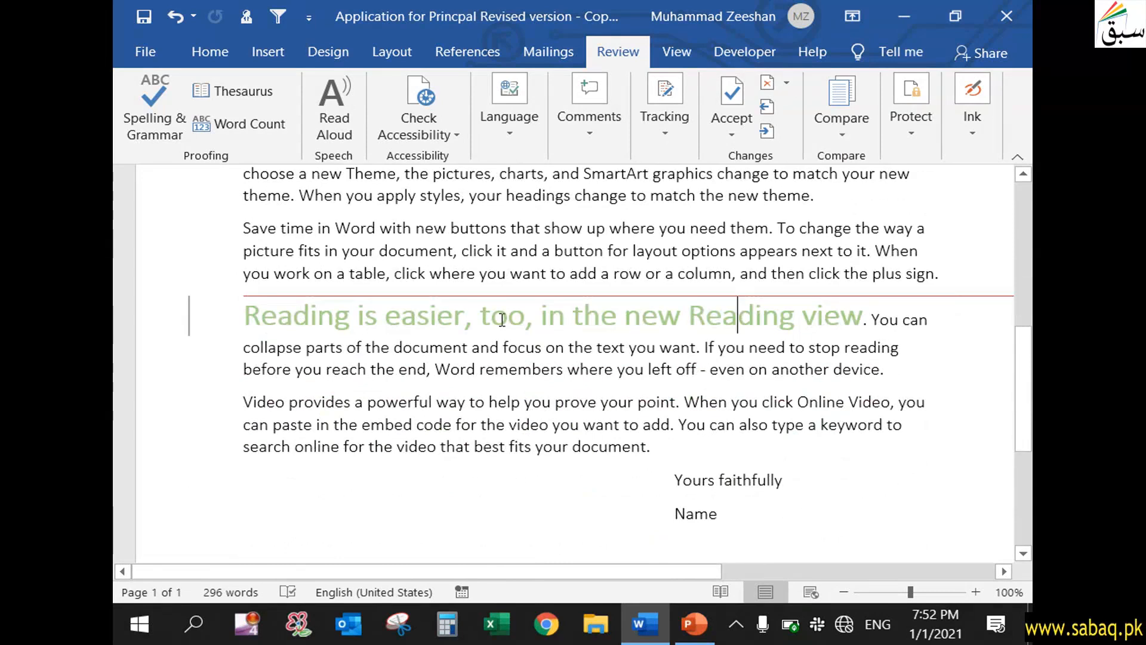
left_click(769, 83)
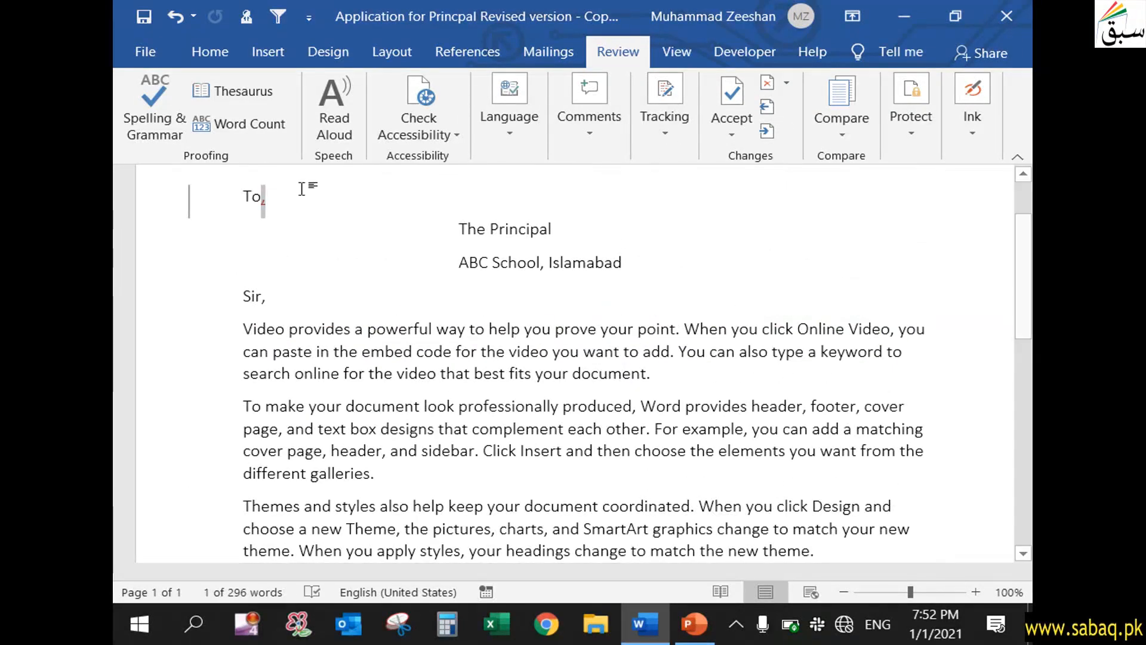
left_click(767, 81)
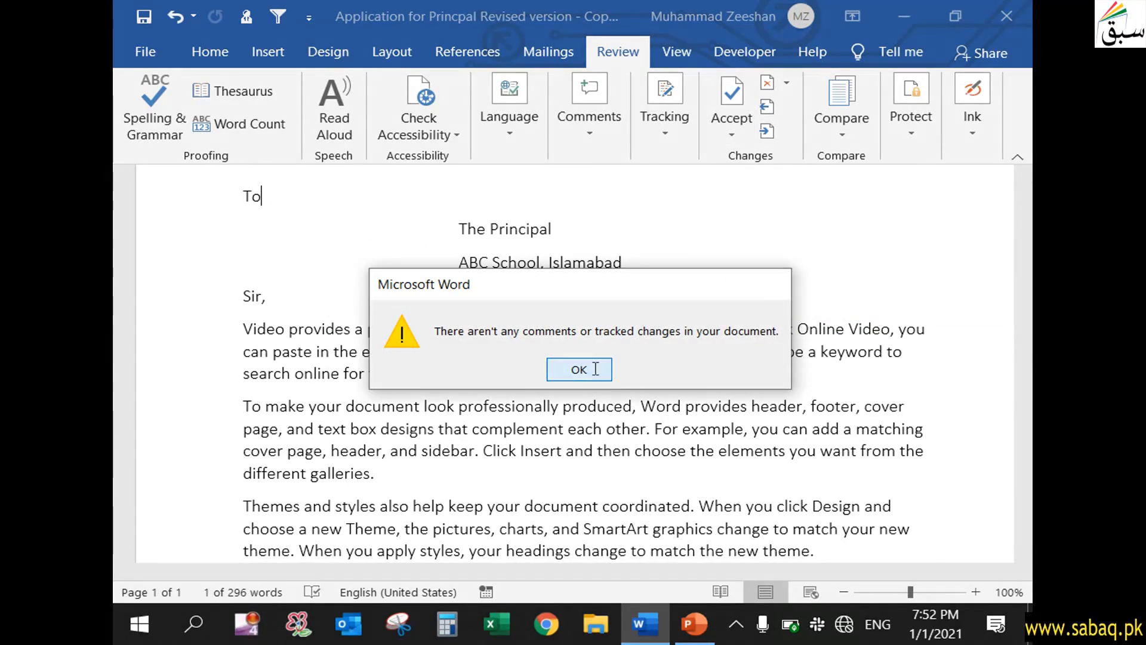
left_click(552, 370)
scroll(597, 369, "down", 5)
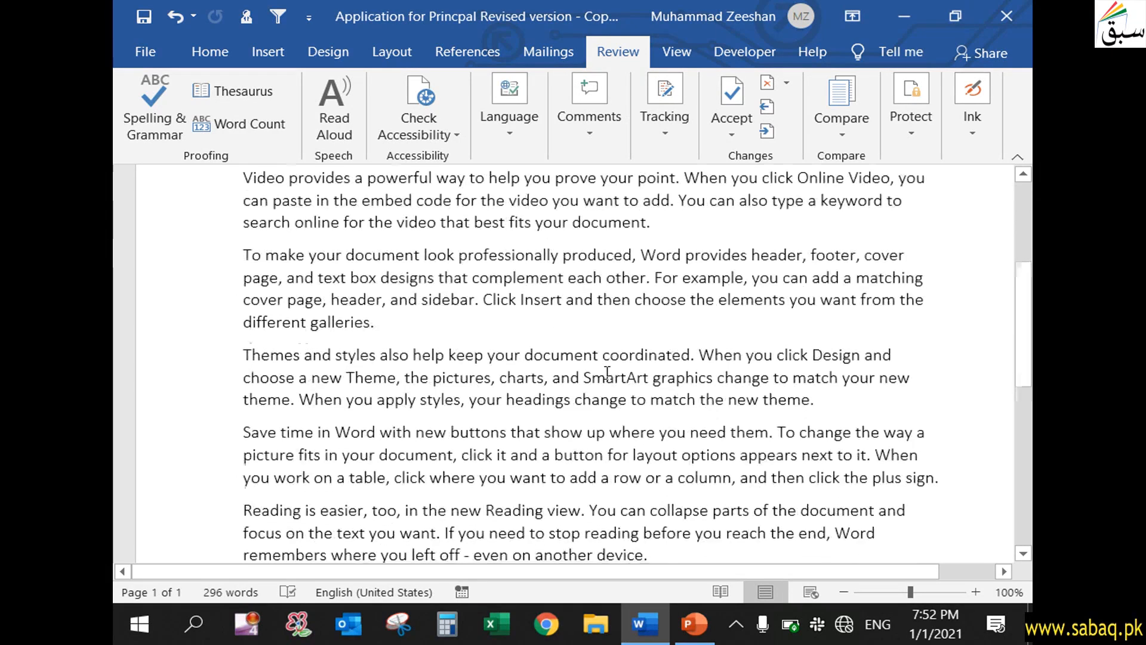
scroll(607, 373, "down", 3)
scroll(608, 372, "up", 7)
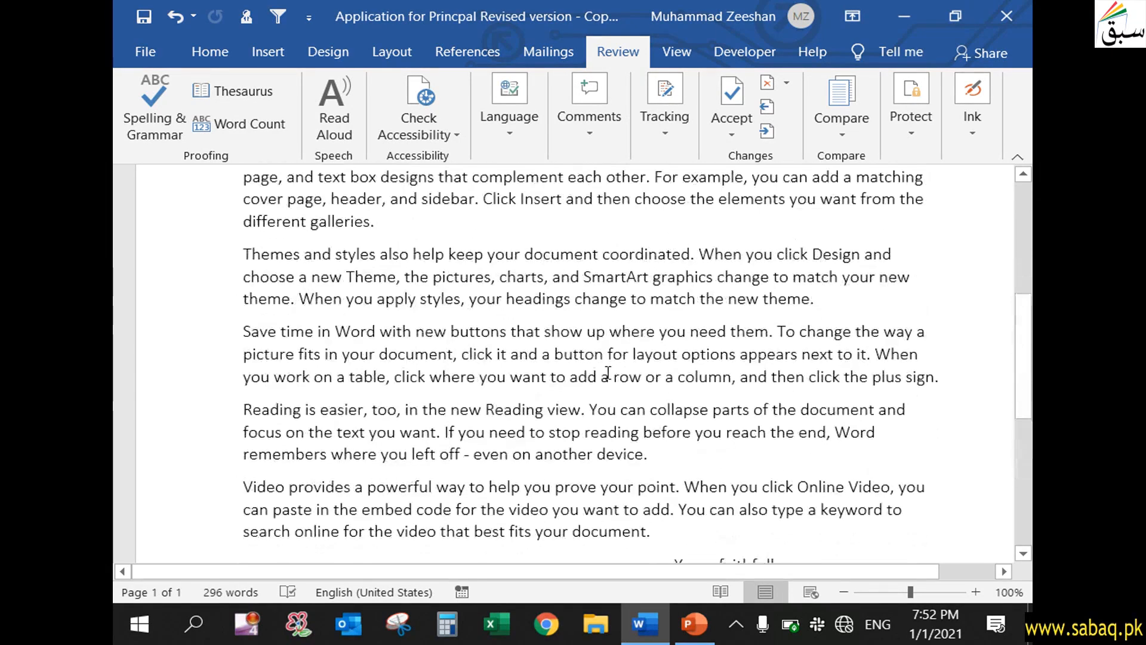
scroll(608, 372, "up", 1)
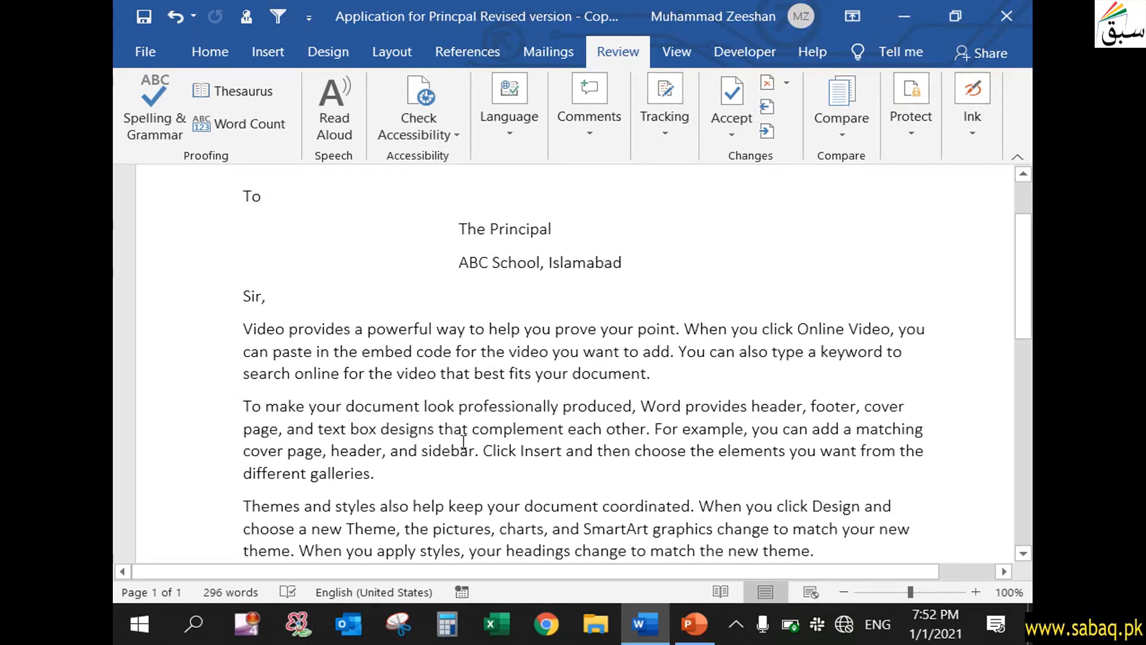
Switch to the PowerPoint slide show and go back to the title slide "Track Changes in Microsoft Word"
mouse_move(694, 624)
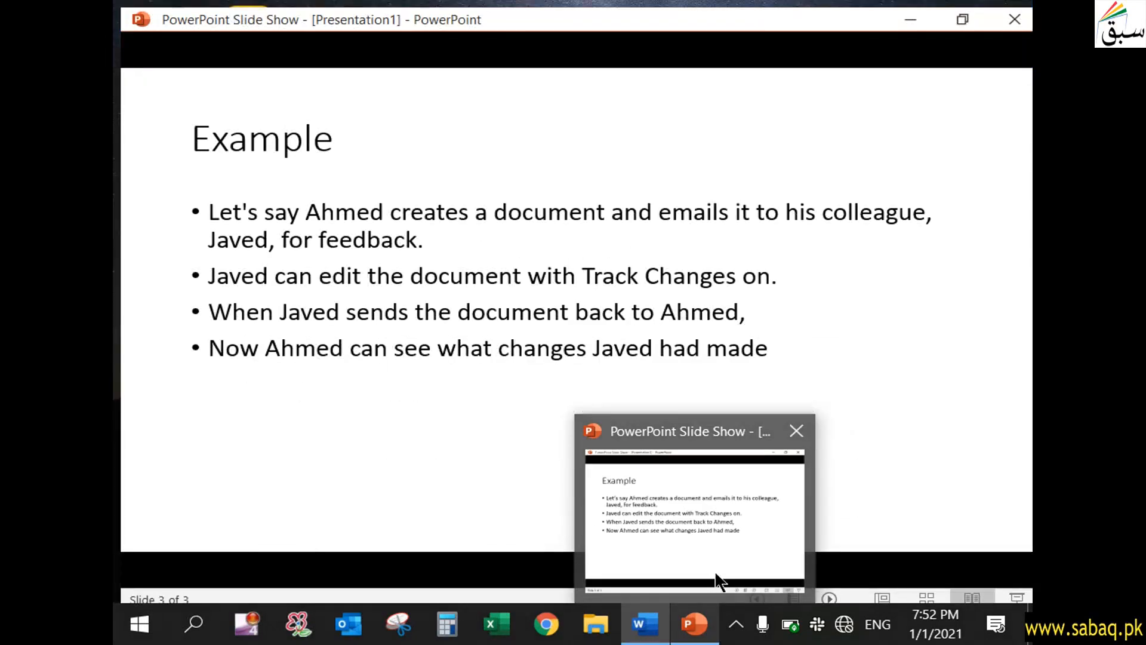
left_click(722, 584)
key("Left")
key("Left")
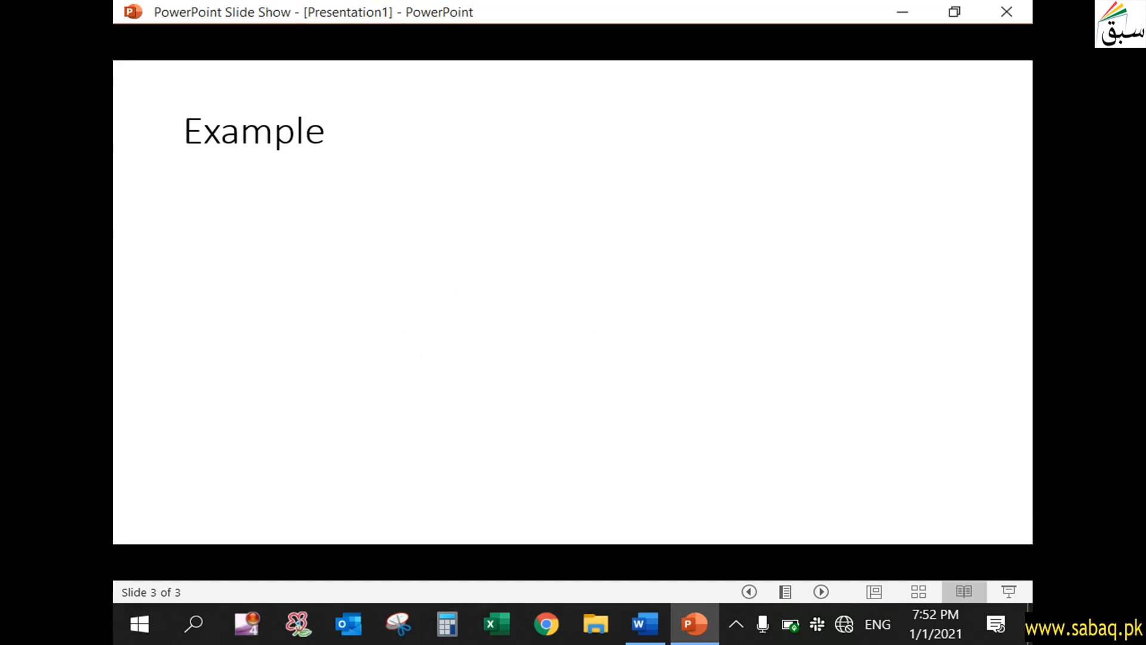
key("Left")
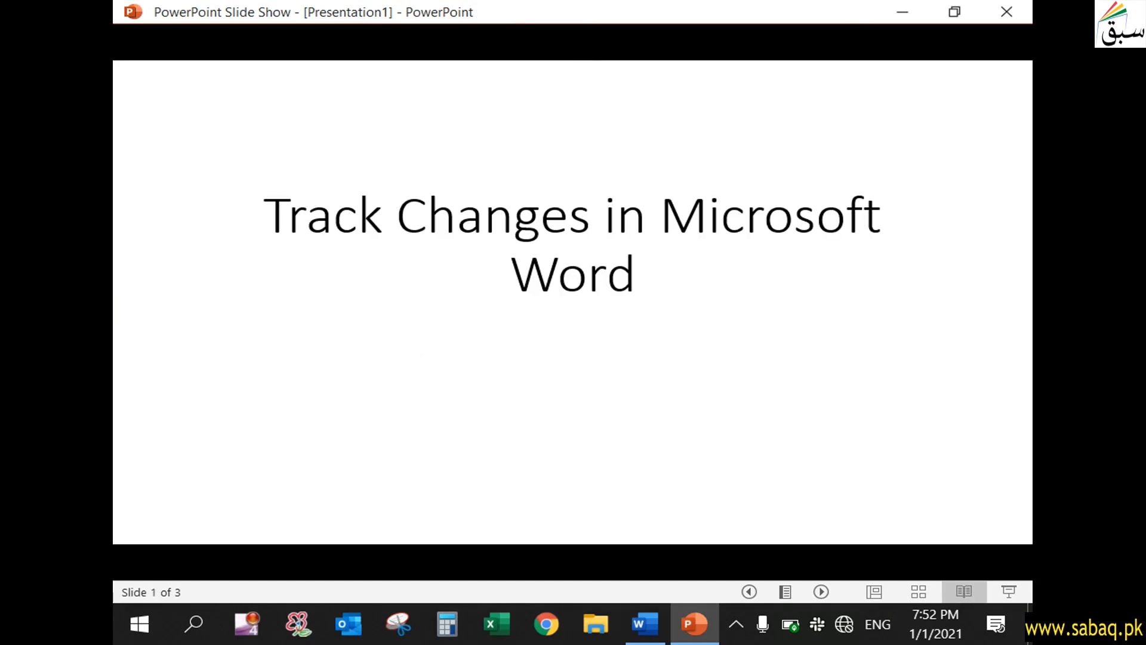